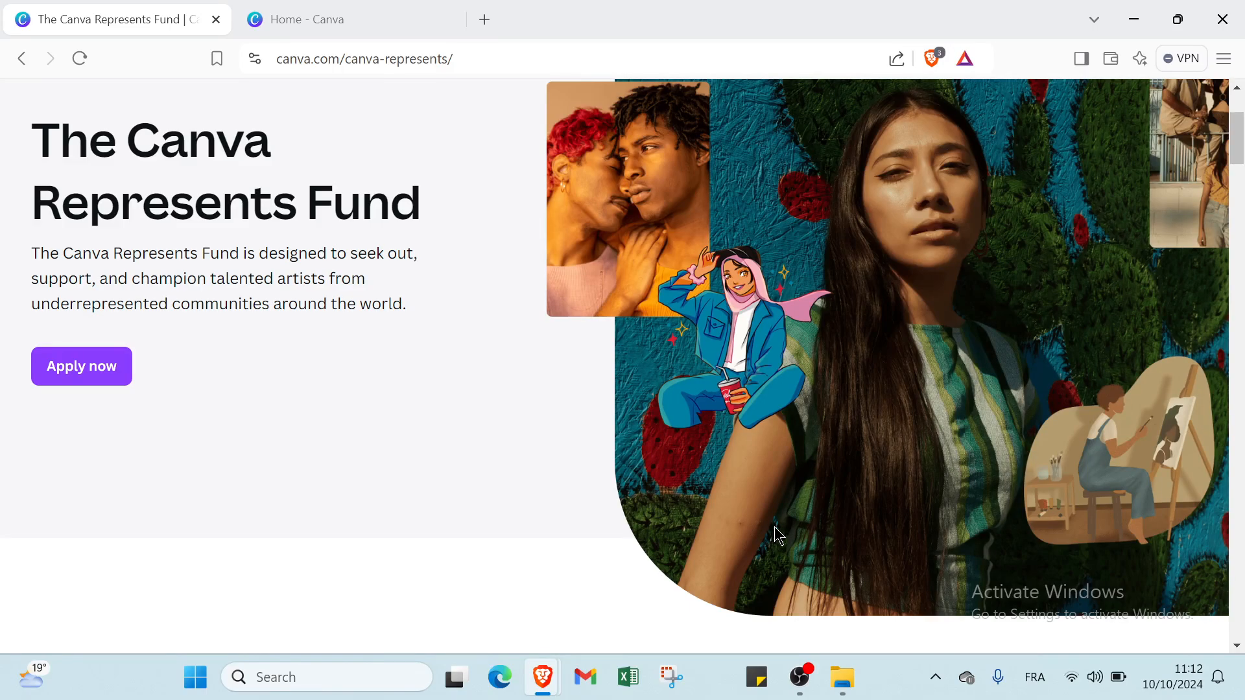
- Switch to the Canva Home tab and browse the Recent designs list of website designs
scroll(779, 536, "down", 1)
scroll(778, 536, "up", 4)
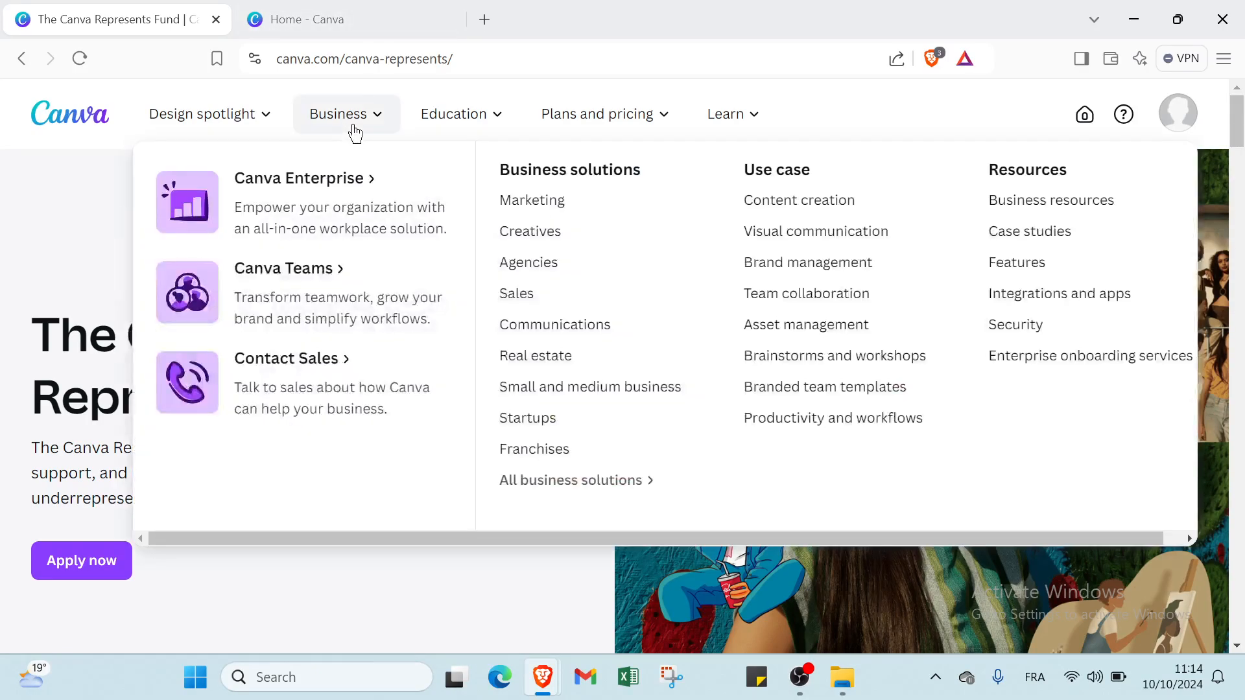
scroll(442, 501, "down", 2)
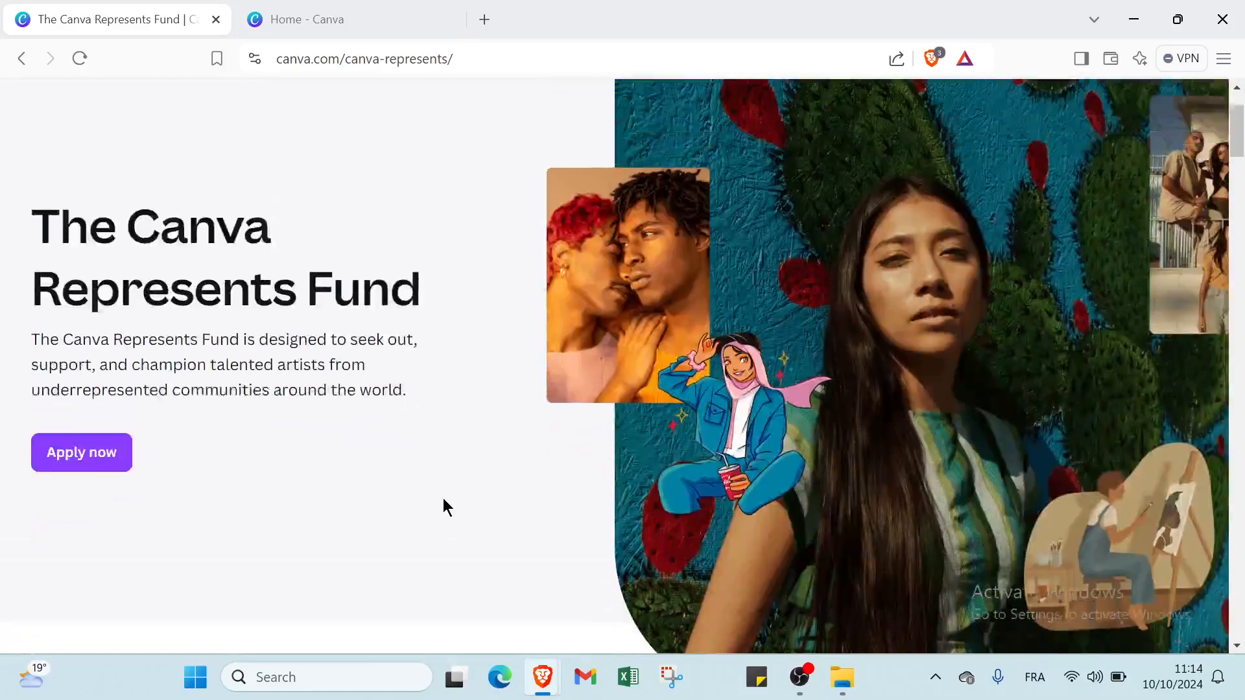
scroll(443, 499, "up", 2)
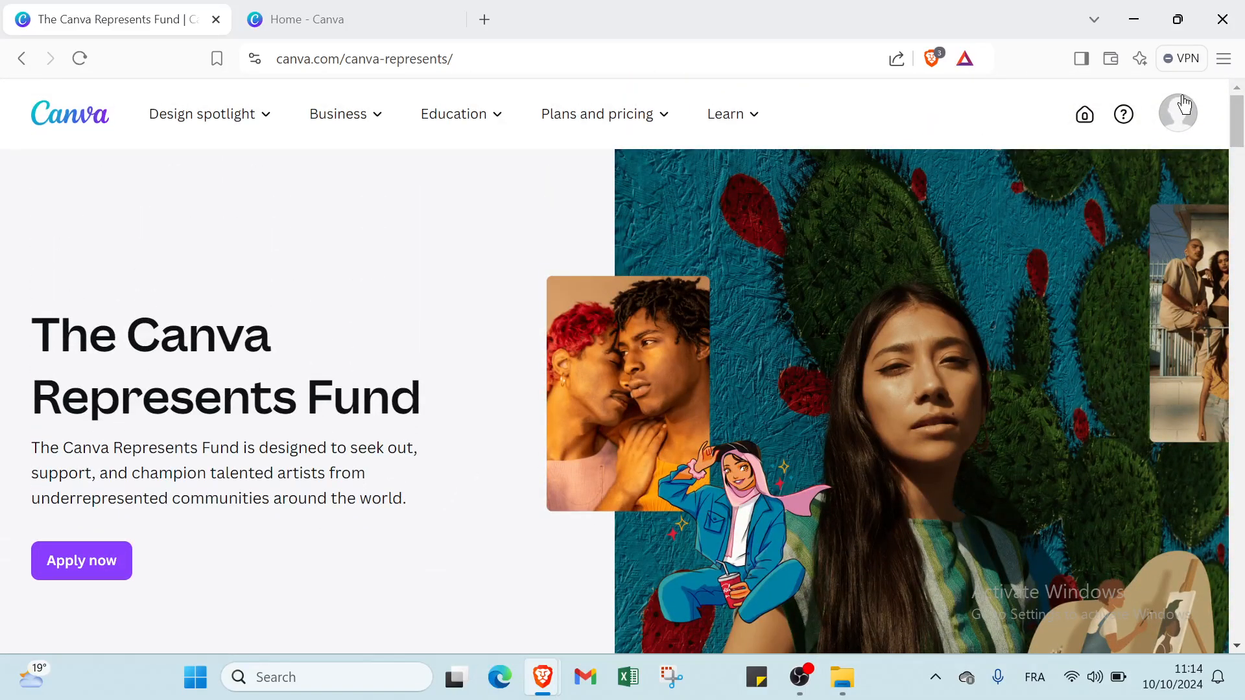
left_click(350, 14)
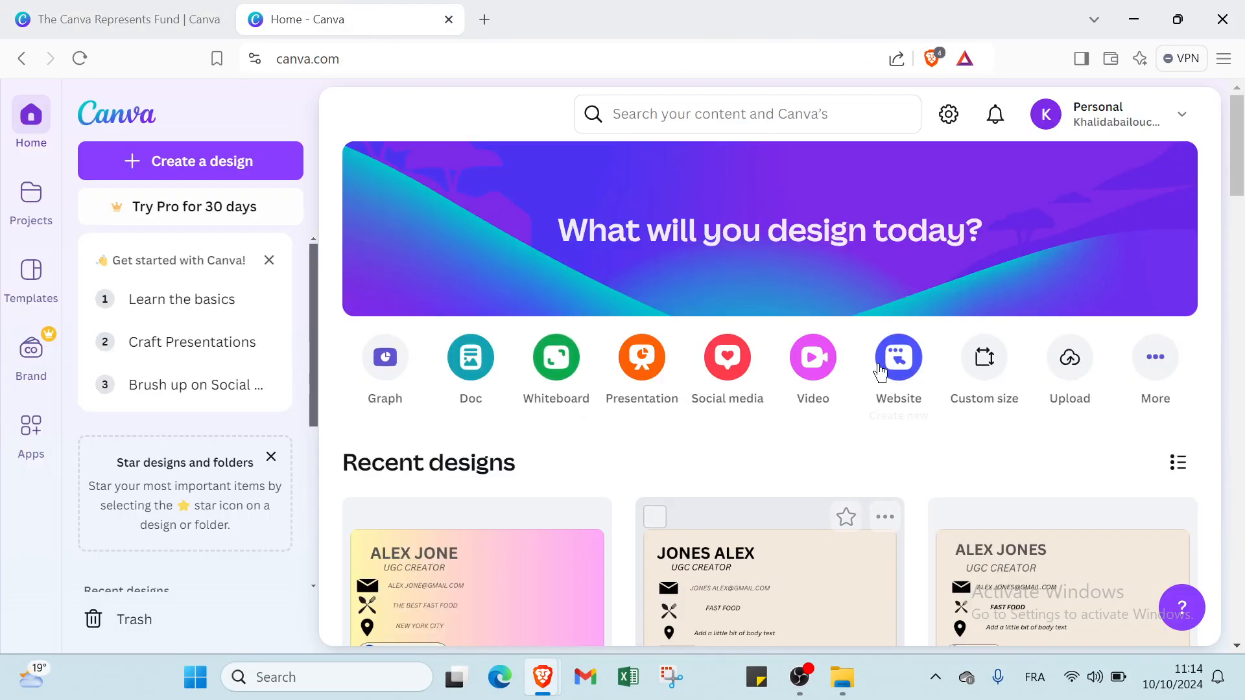
scroll(620, 528, "down", 1)
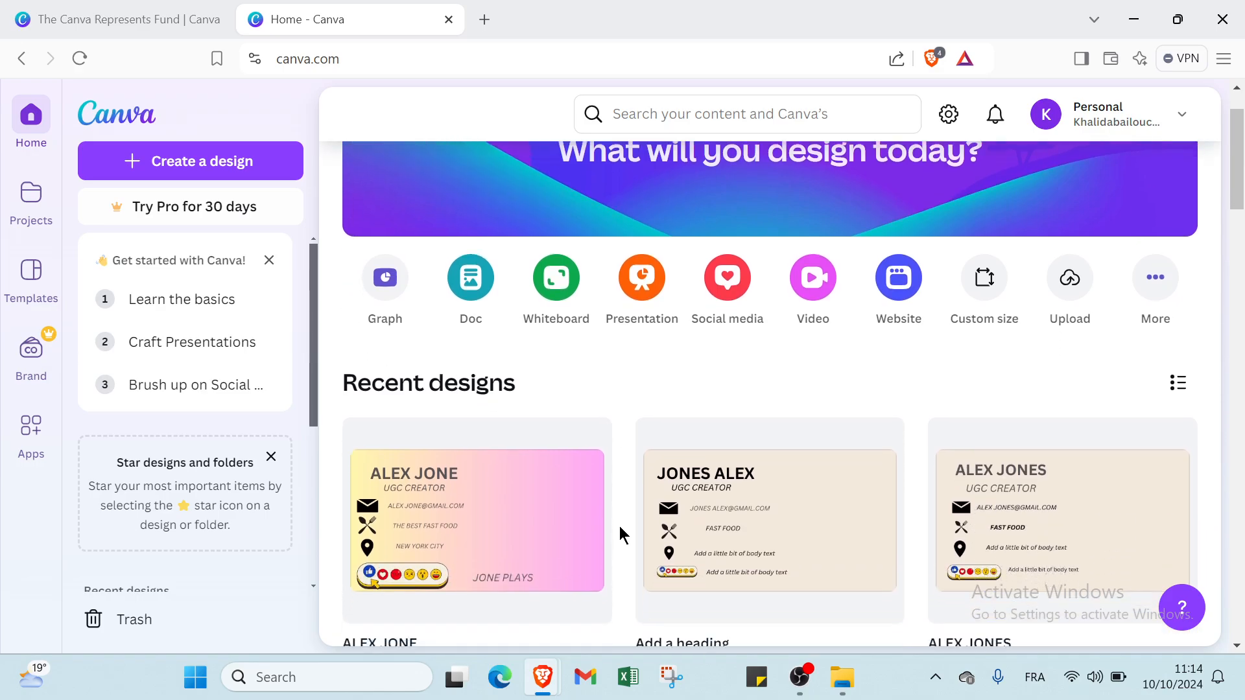
scroll(620, 527, "down", 1)
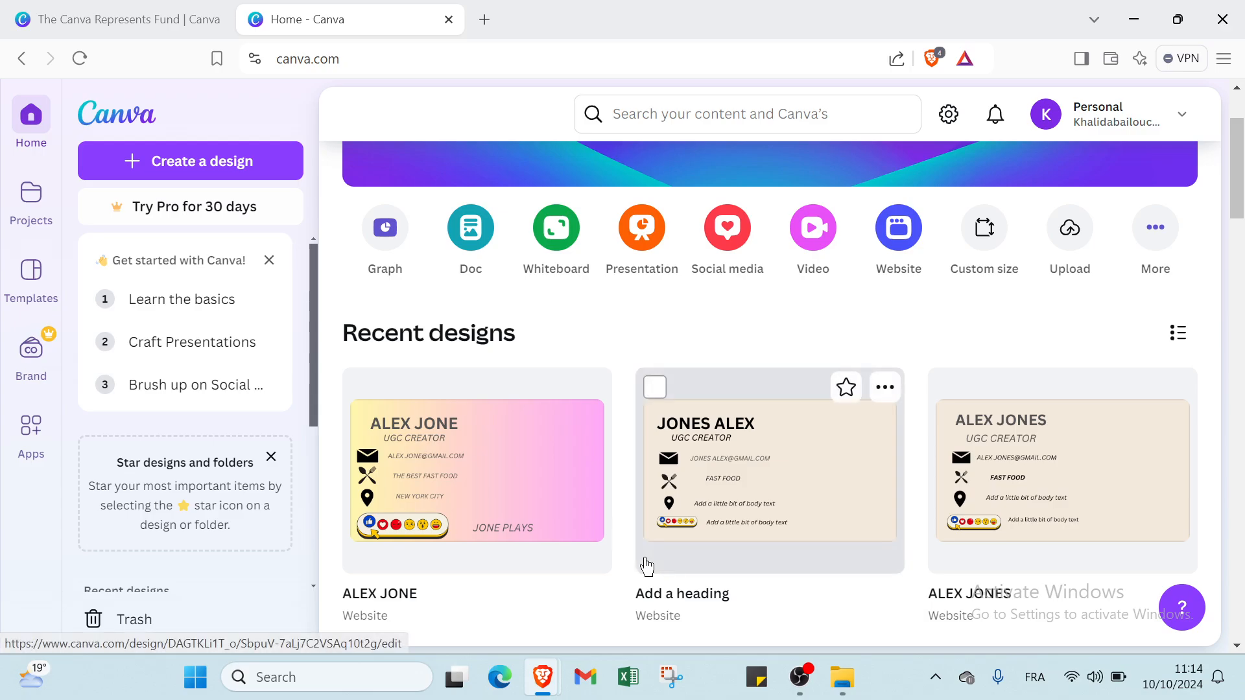
scroll(647, 567, "down", 3)
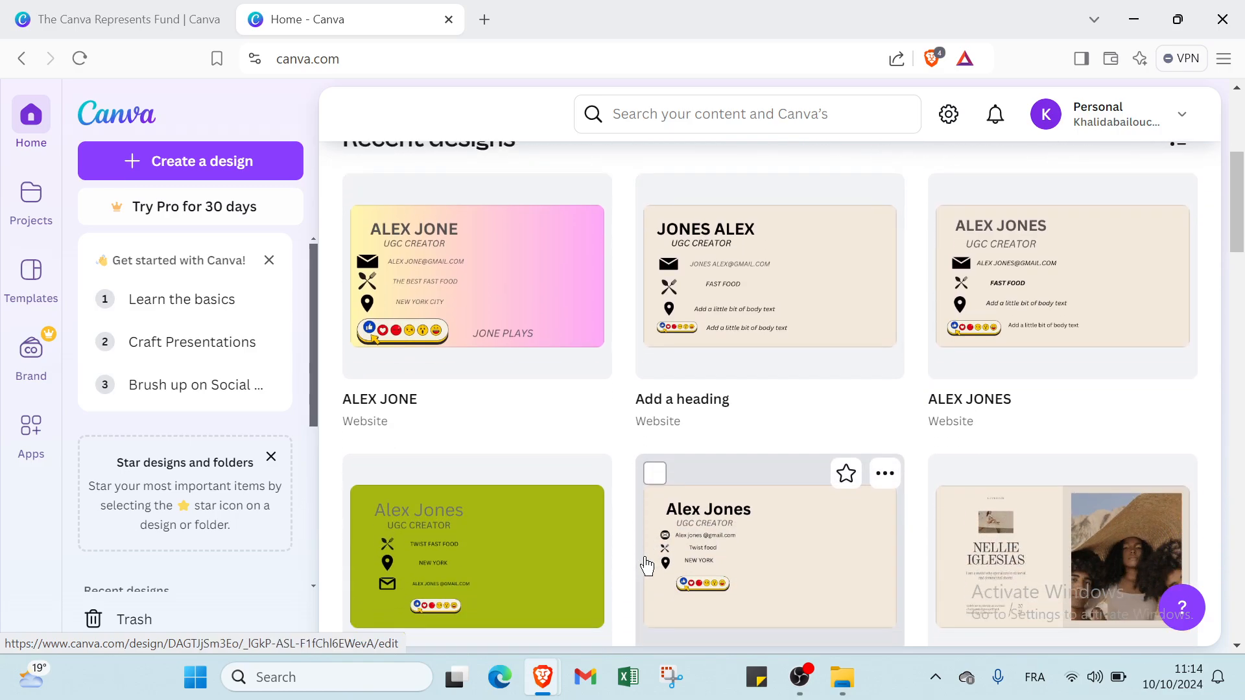
scroll(647, 567, "down", 2)
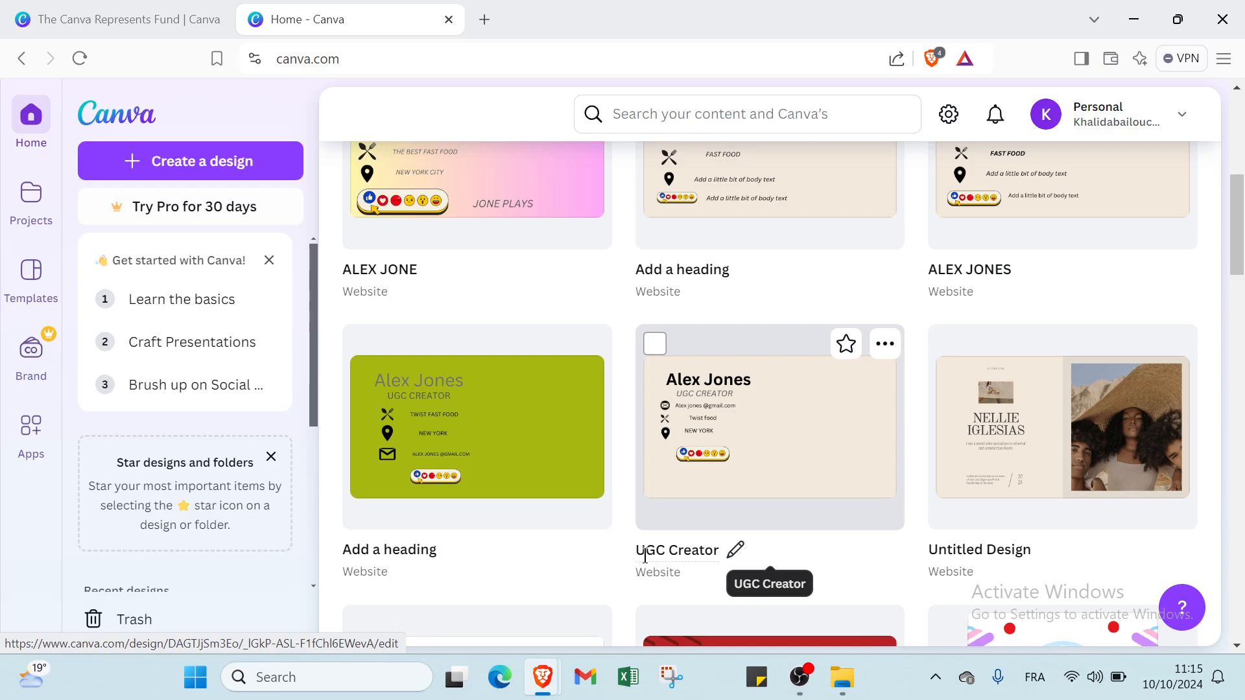
scroll(646, 556, "down", 2)
scroll(645, 557, "up", 9)
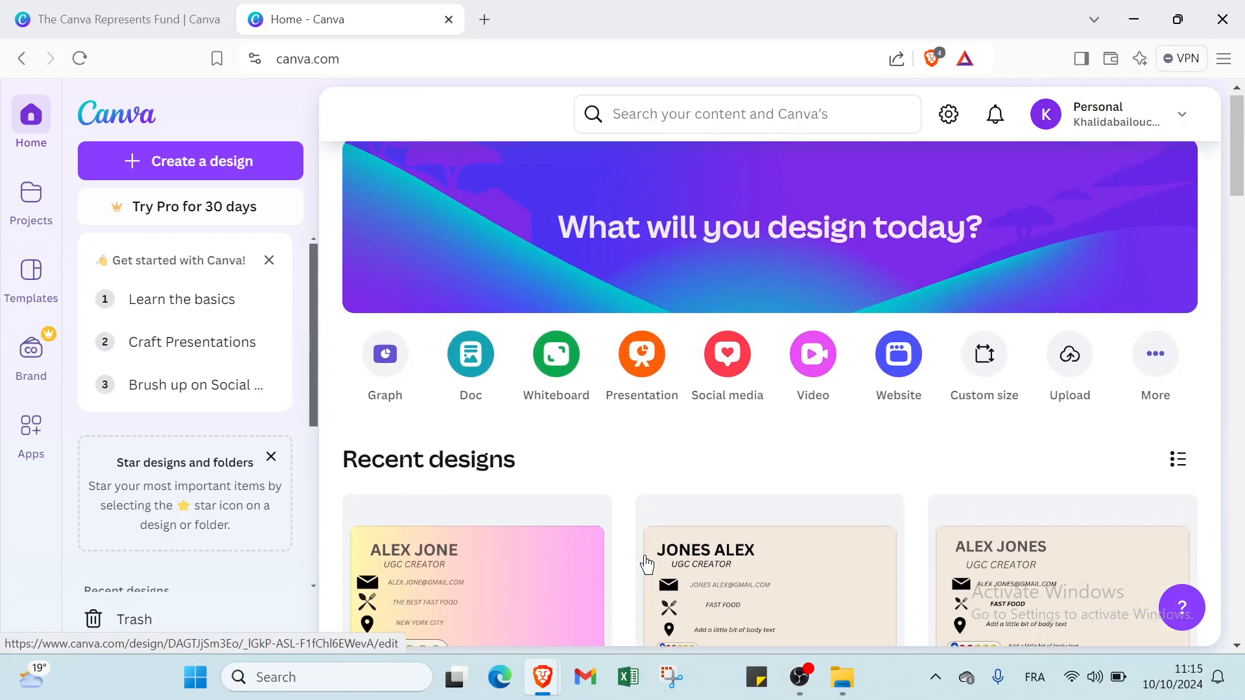
- Start a new Portfolio Website design from the Websites category of Create a design
left_click(266, 159)
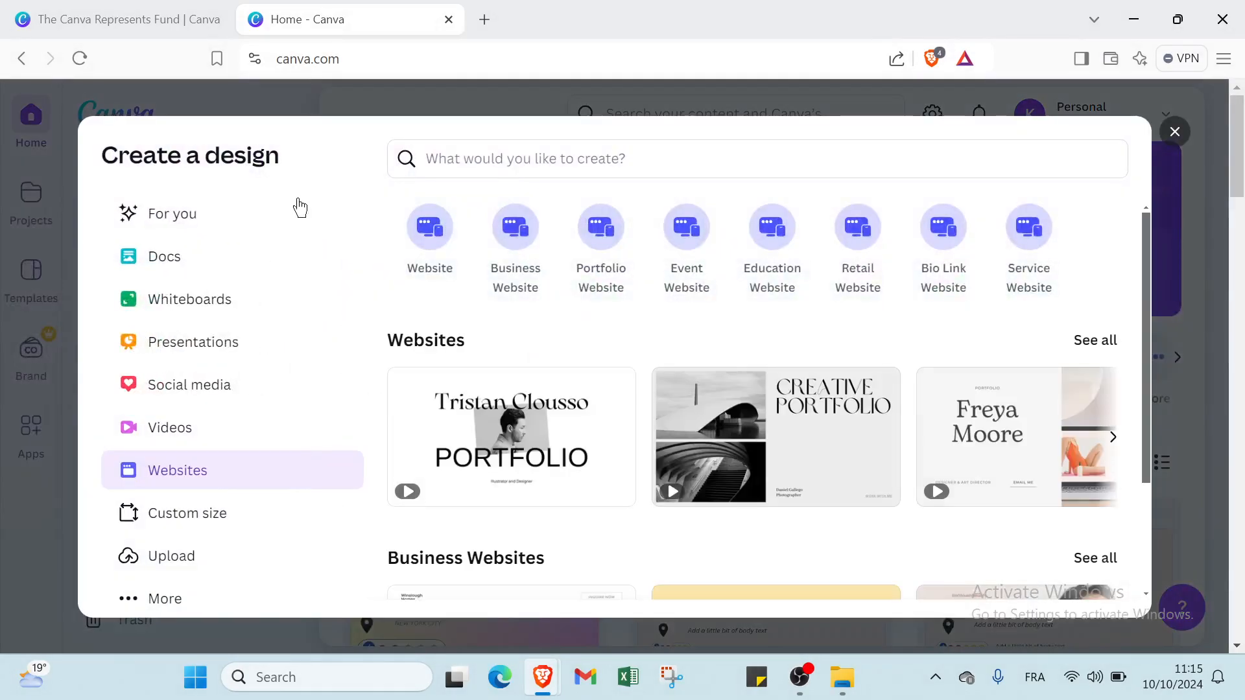
left_click(263, 354)
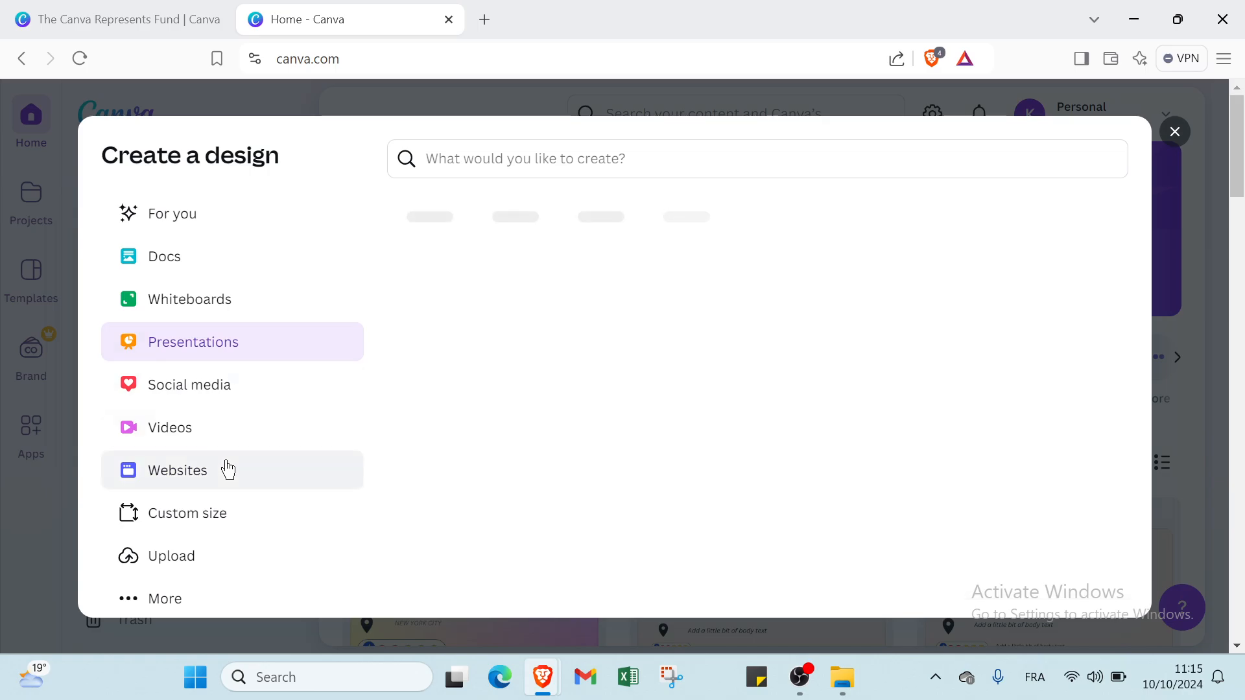
left_click(227, 469)
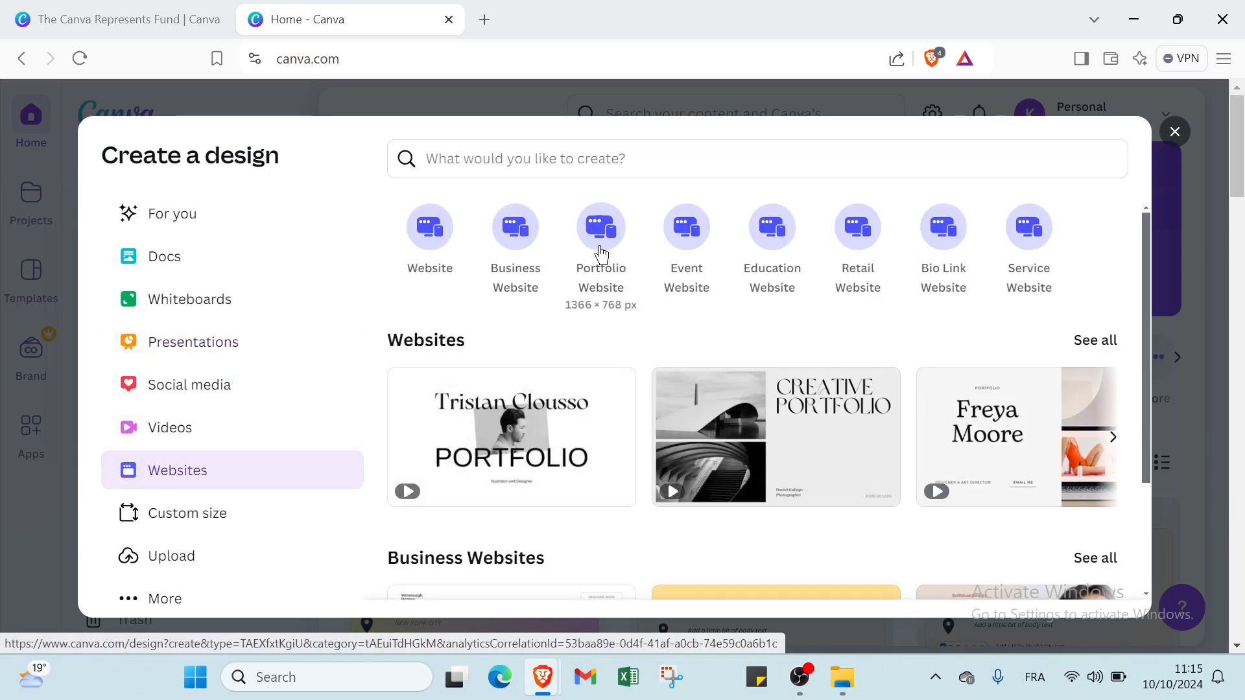
left_click(601, 253)
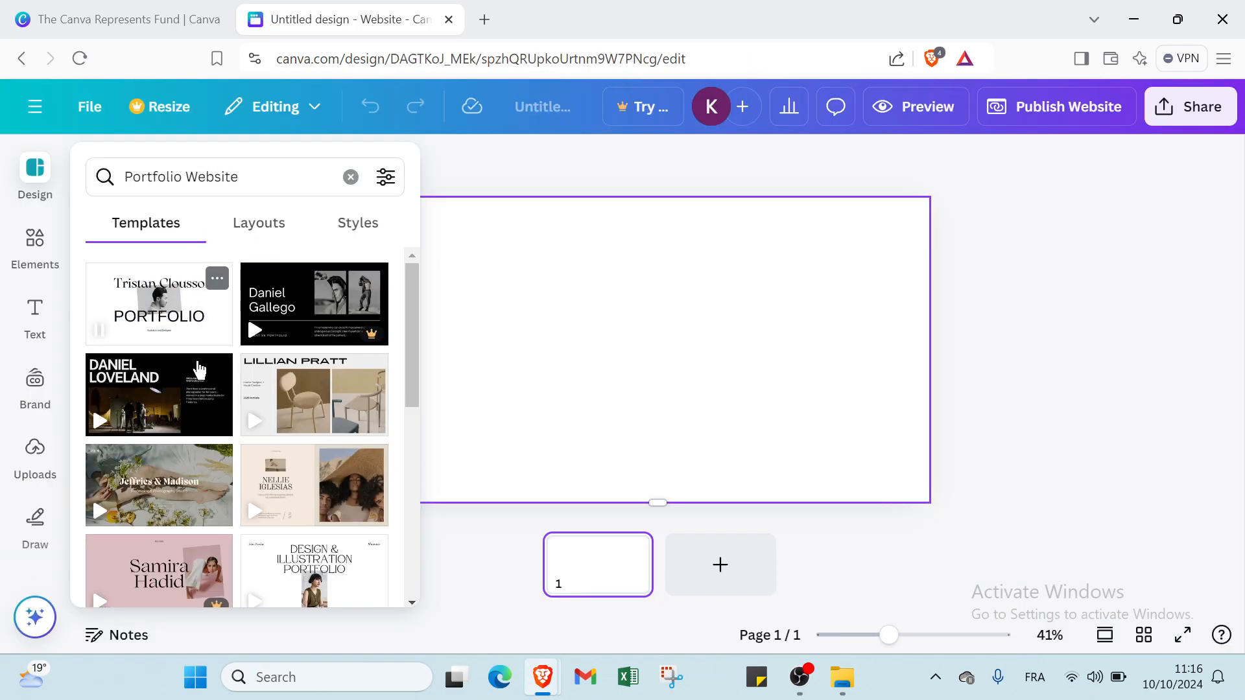
- Browse the portfolio templates and preview, then close, the Samira Hadid template
scroll(214, 428, "down", 2)
scroll(216, 434, "down", 4)
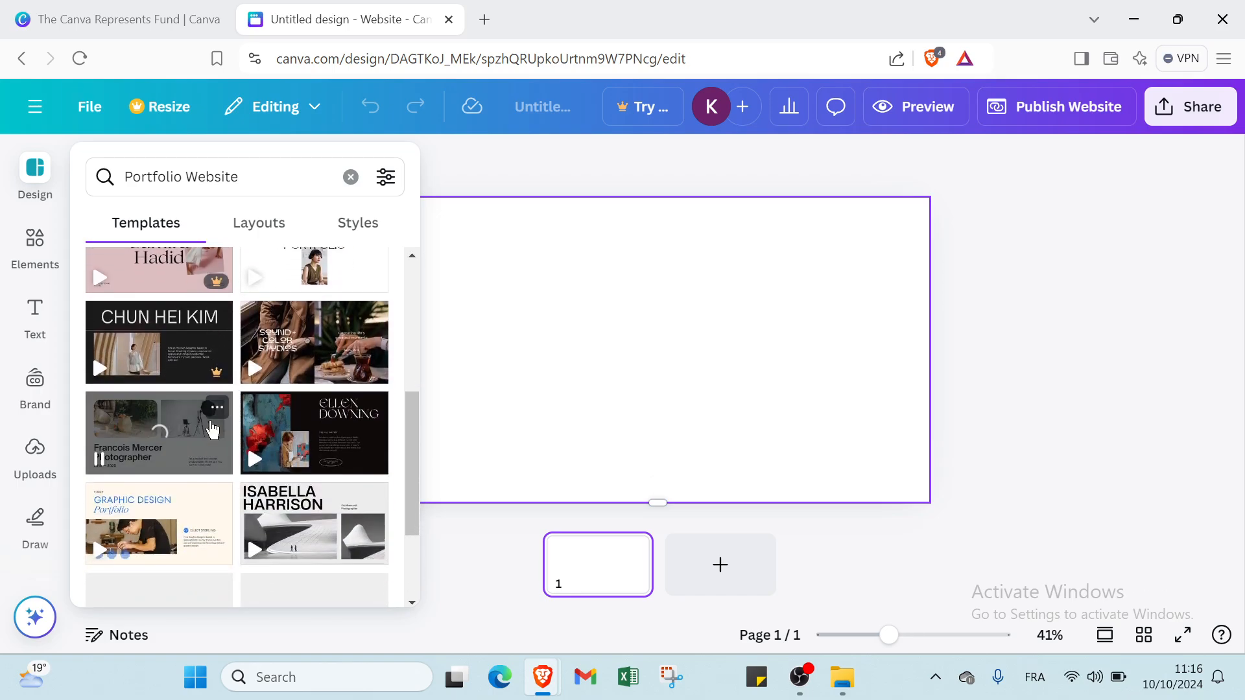
scroll(212, 438, "up", 5)
scroll(212, 439, "down", 2)
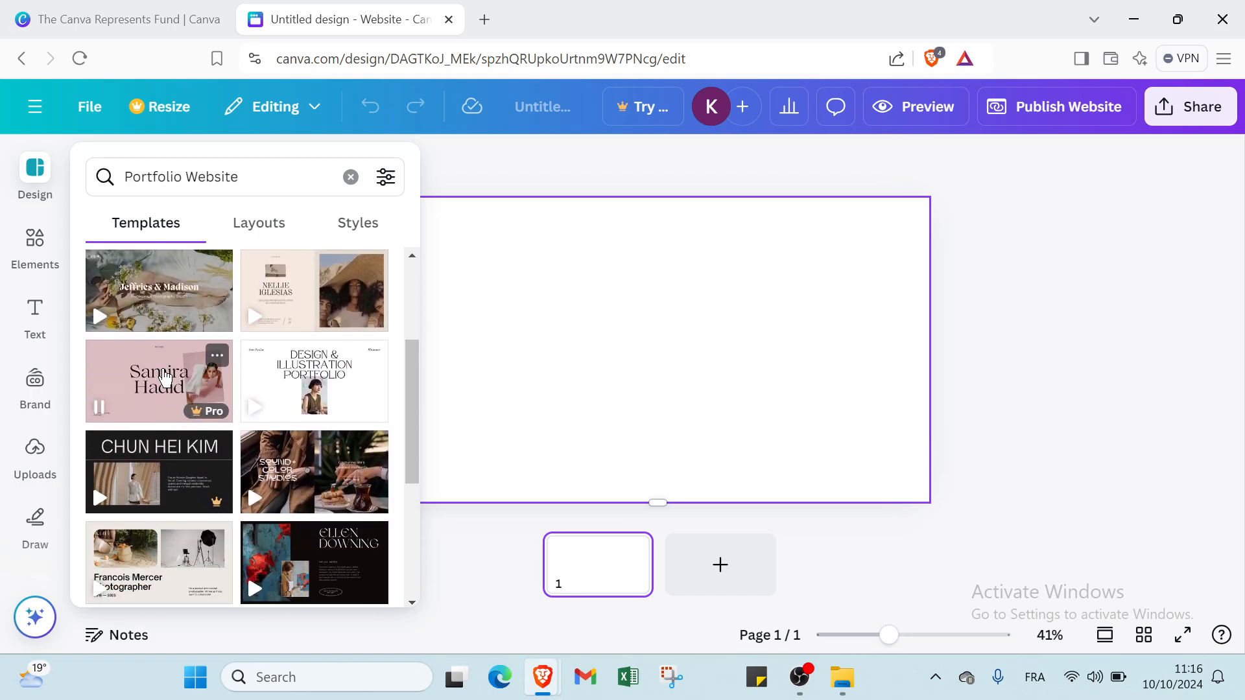
left_click(165, 379)
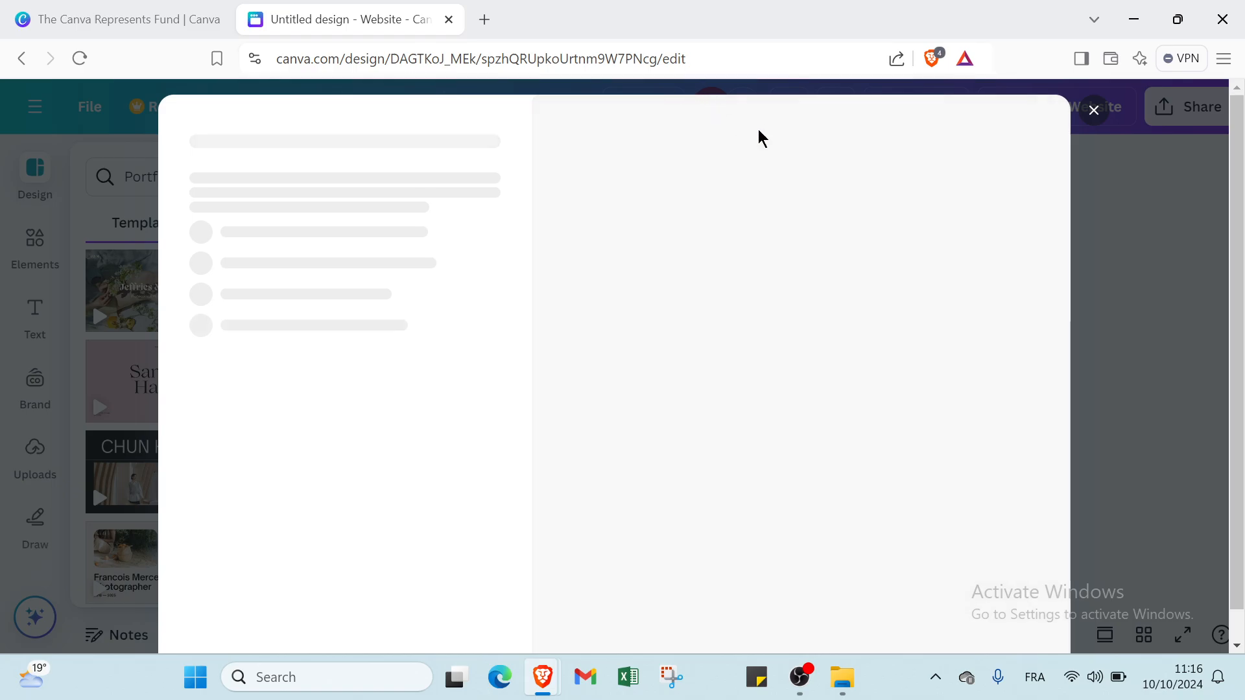
left_click(1094, 111)
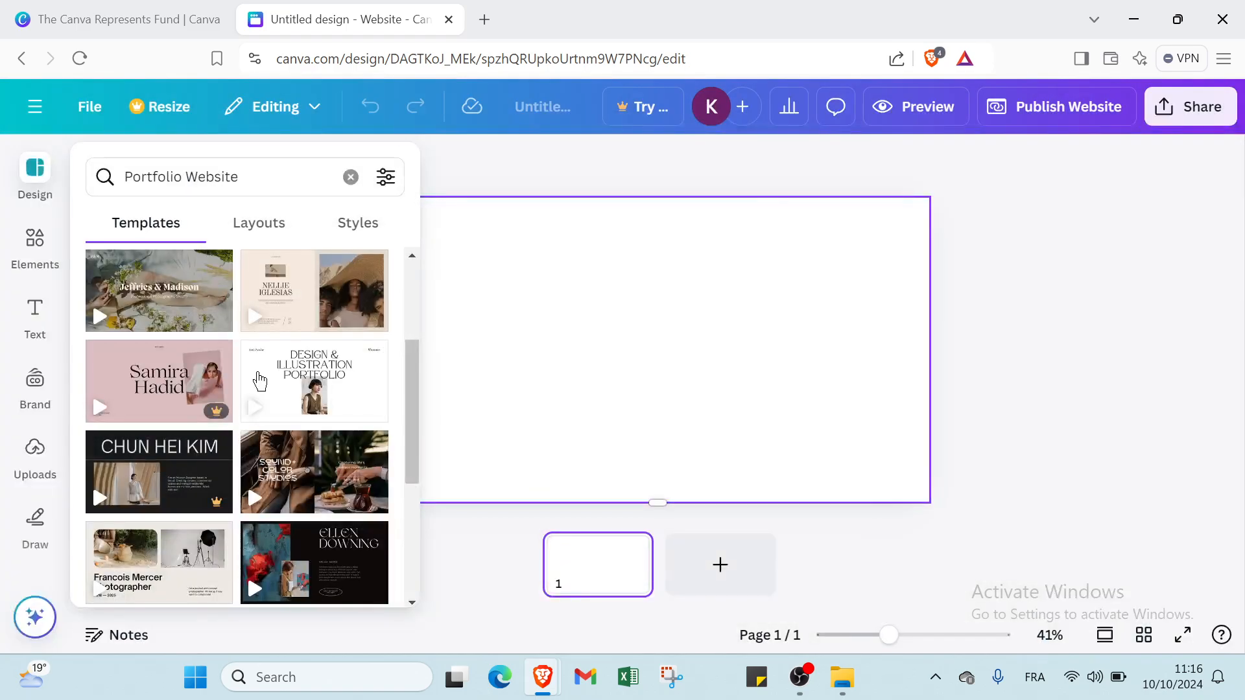
- Apply the first page of the Jasmine Pedraza template to the blank page
scroll(219, 403, "down", 4)
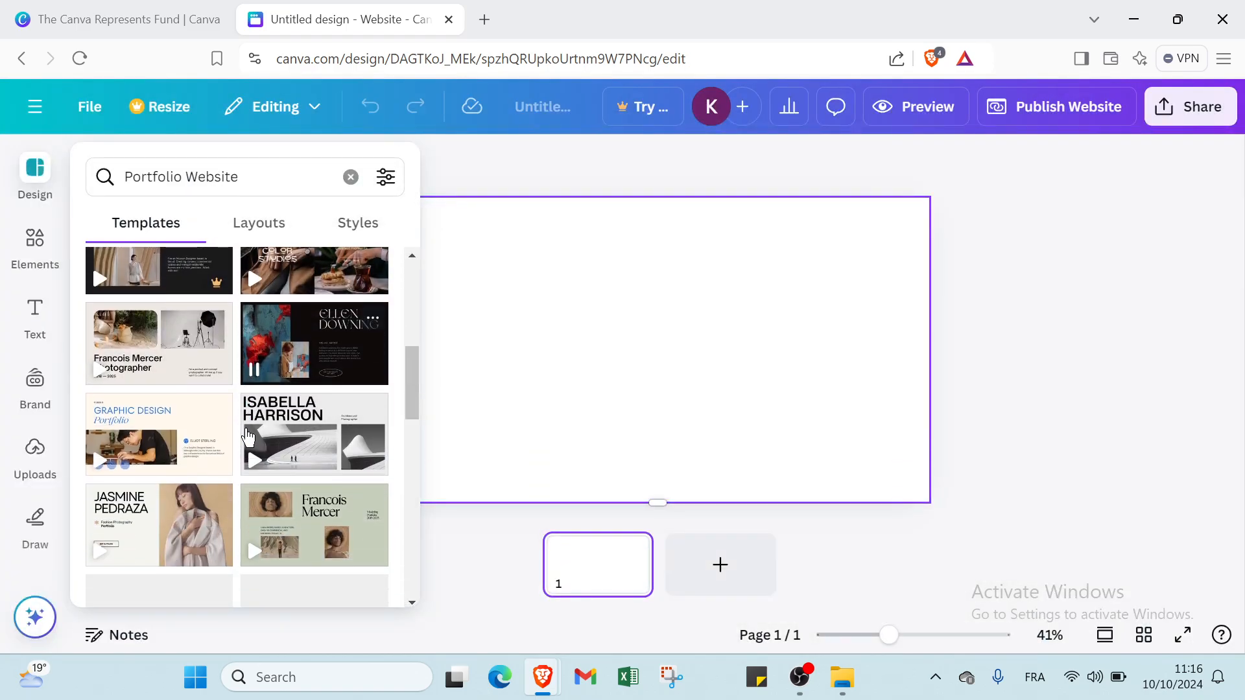
scroll(246, 436, "down", 1)
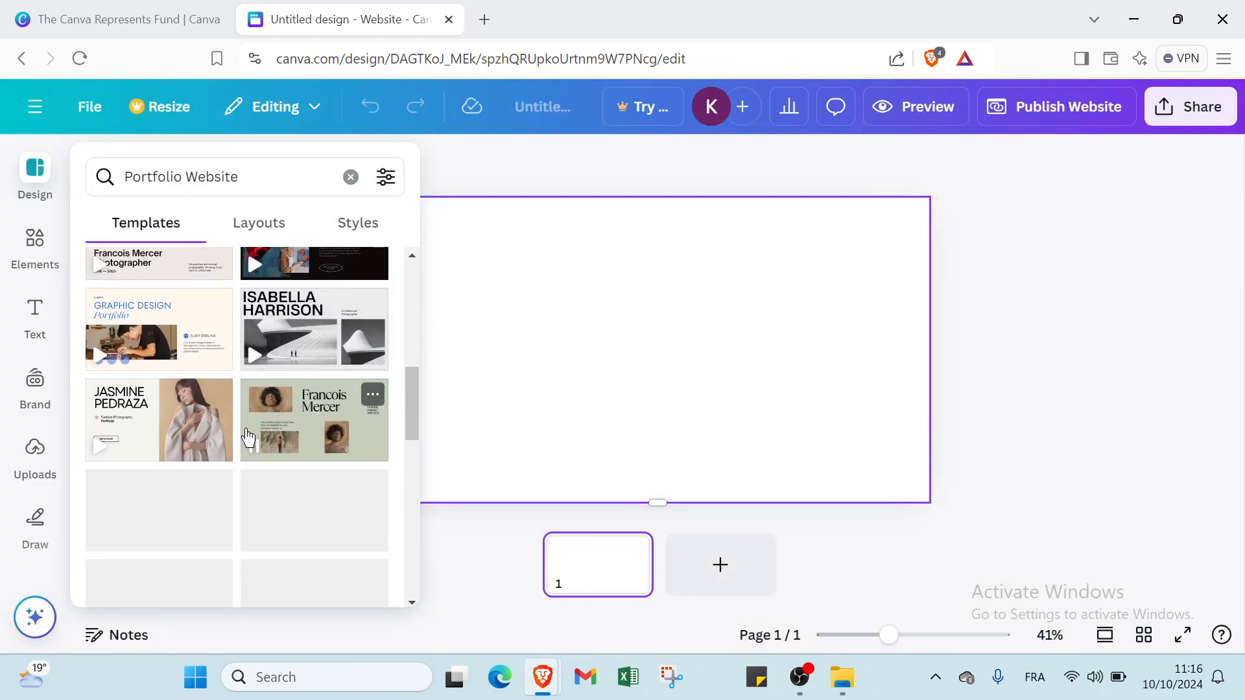
left_click(179, 420)
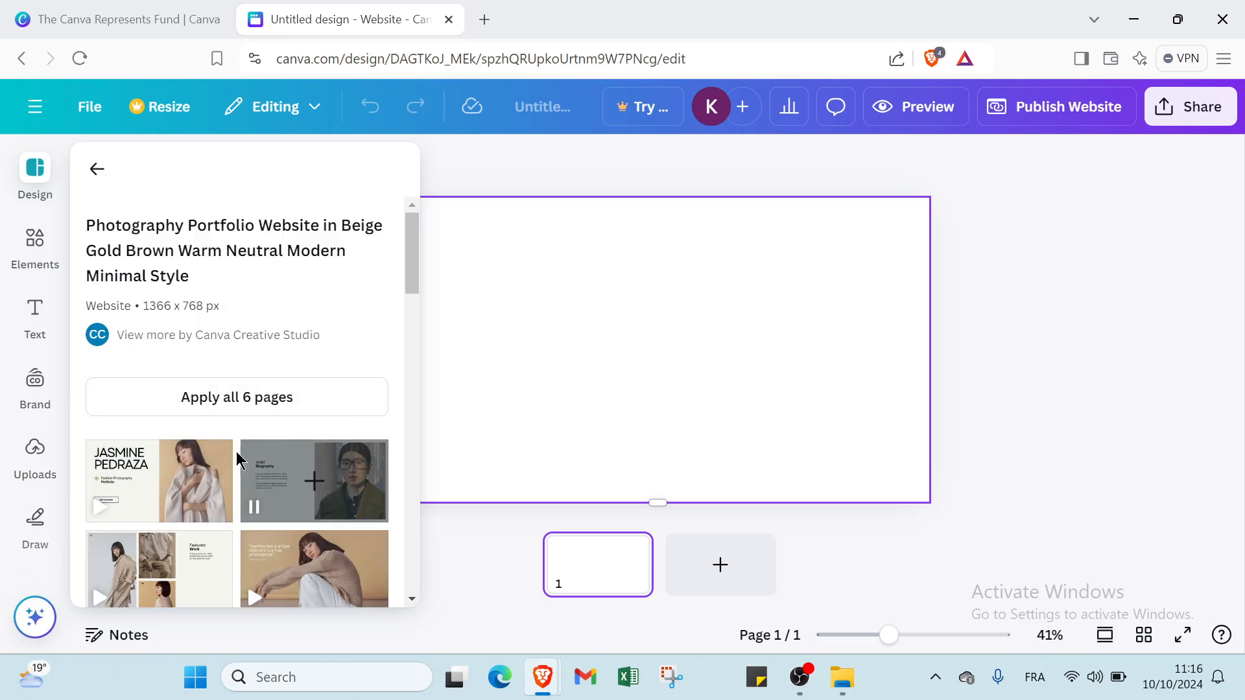
left_click(166, 482)
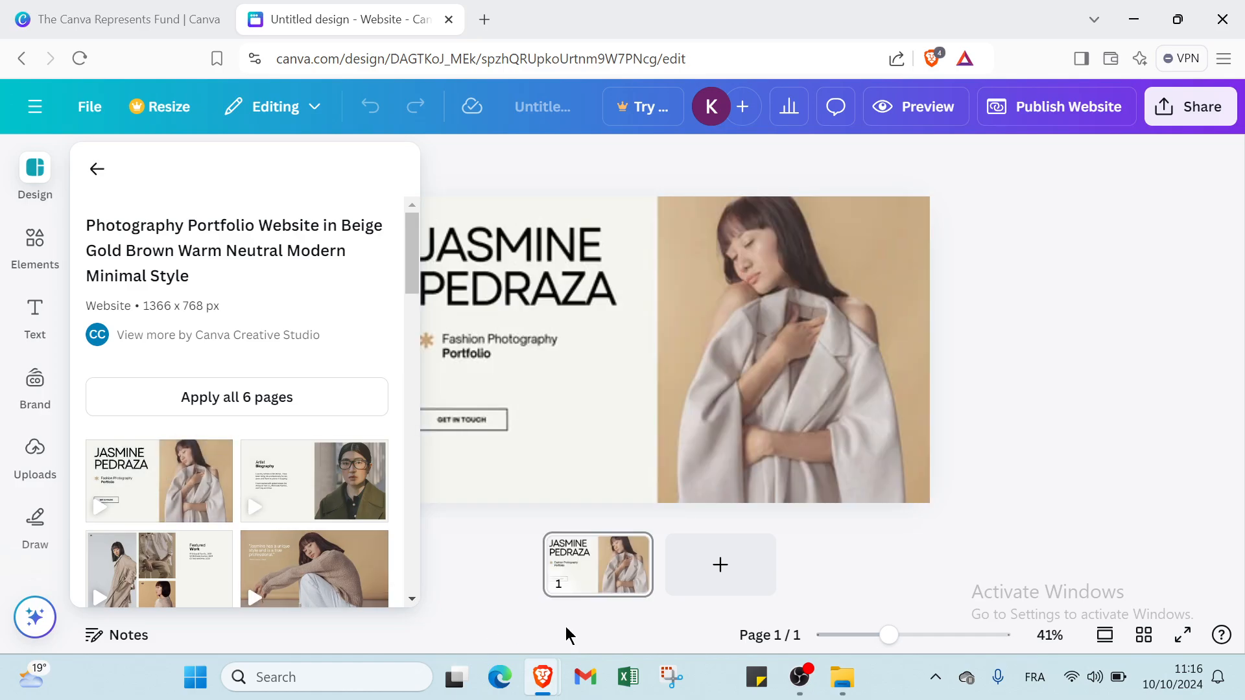
- Delete the photo, the JASMINE PEDRAZA heading and the Fashion Photography Portfolio subtitle
left_click(940, 430)
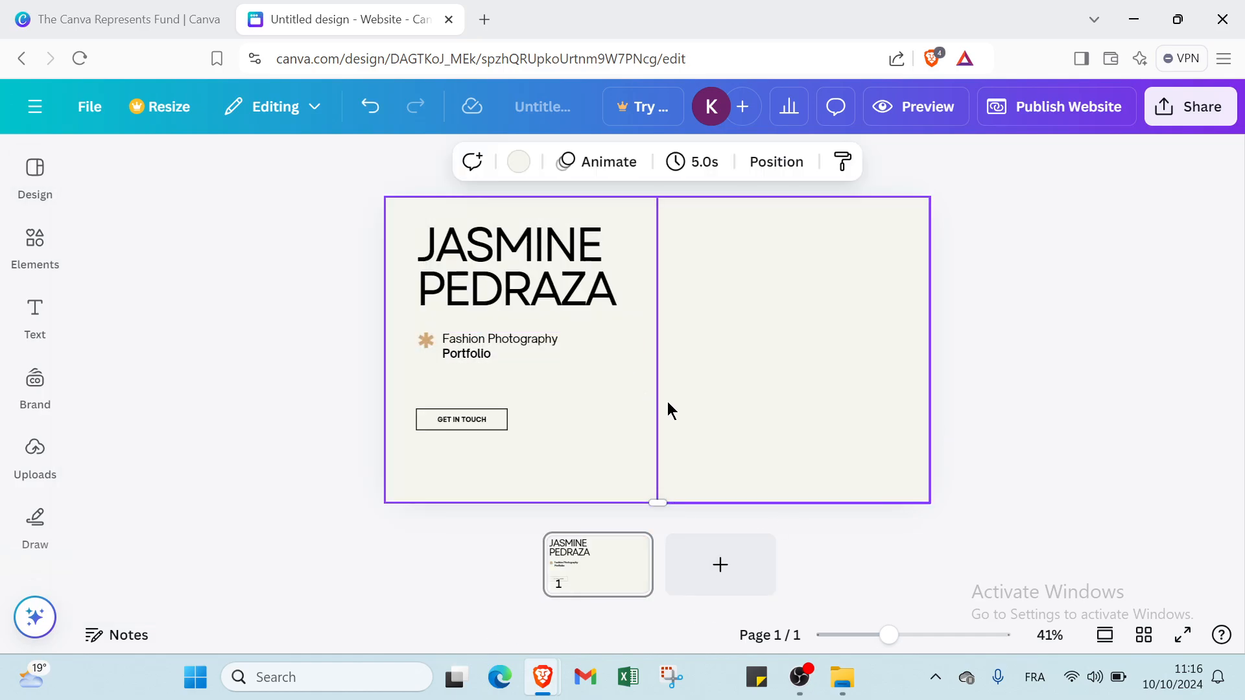
left_click(847, 268)
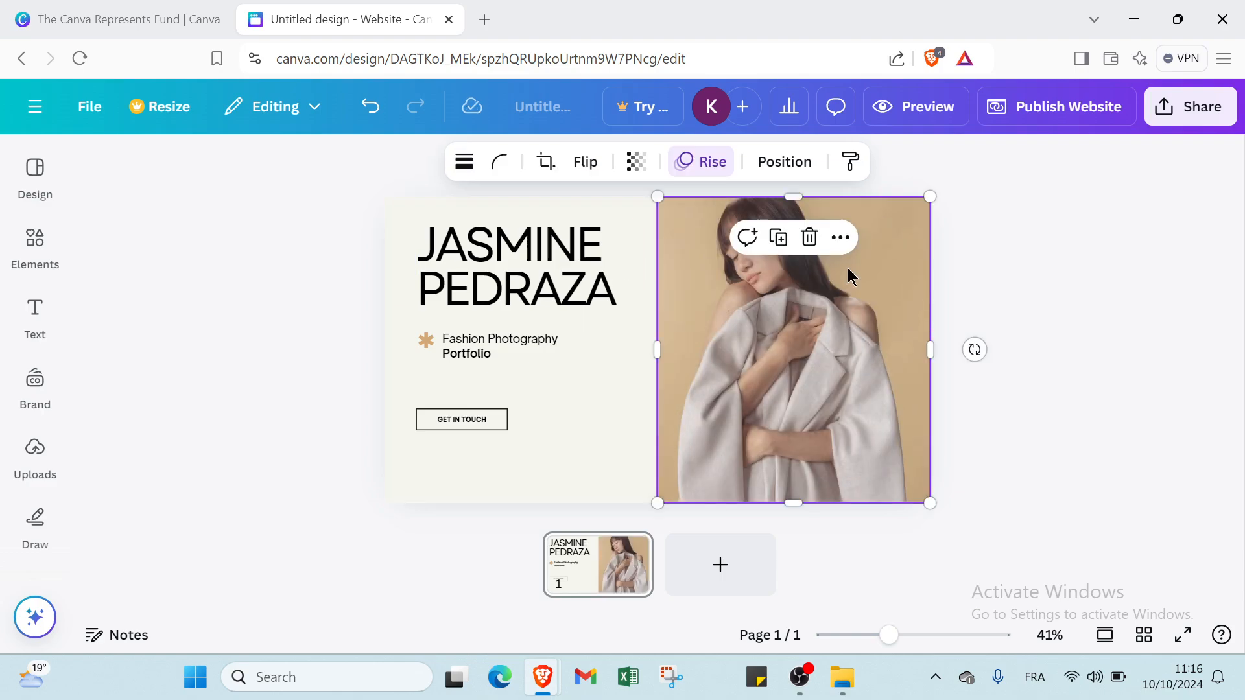
left_click(811, 238)
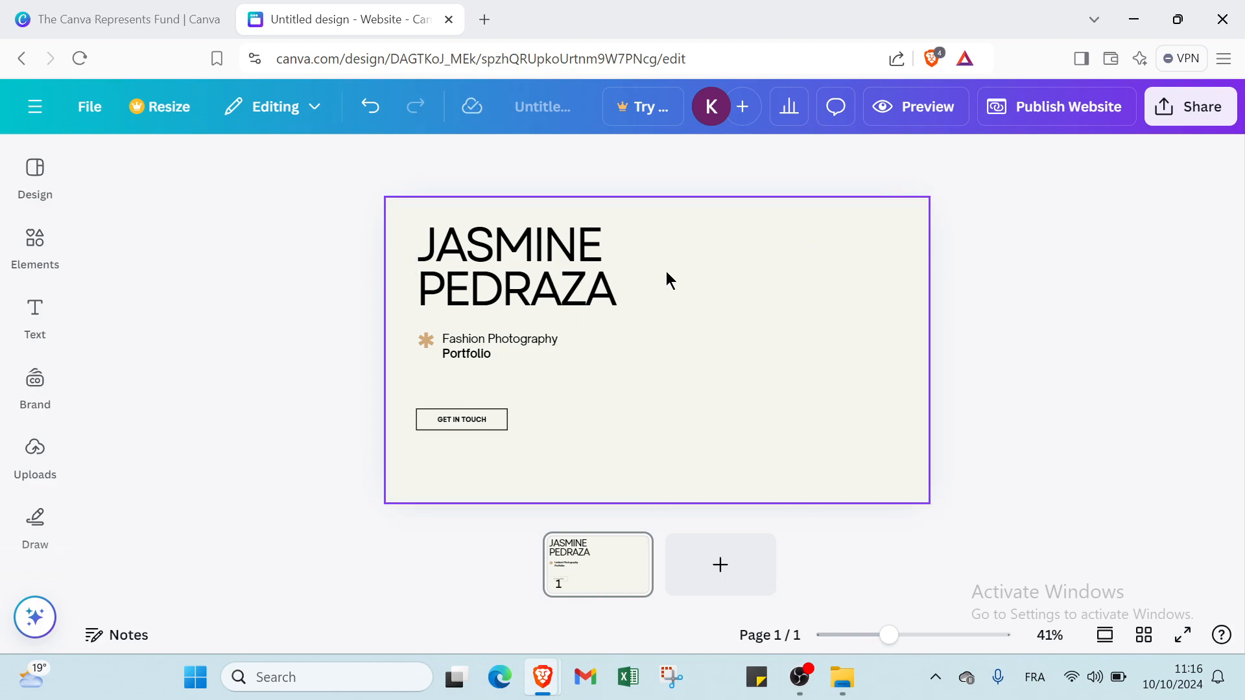
left_click(600, 272)
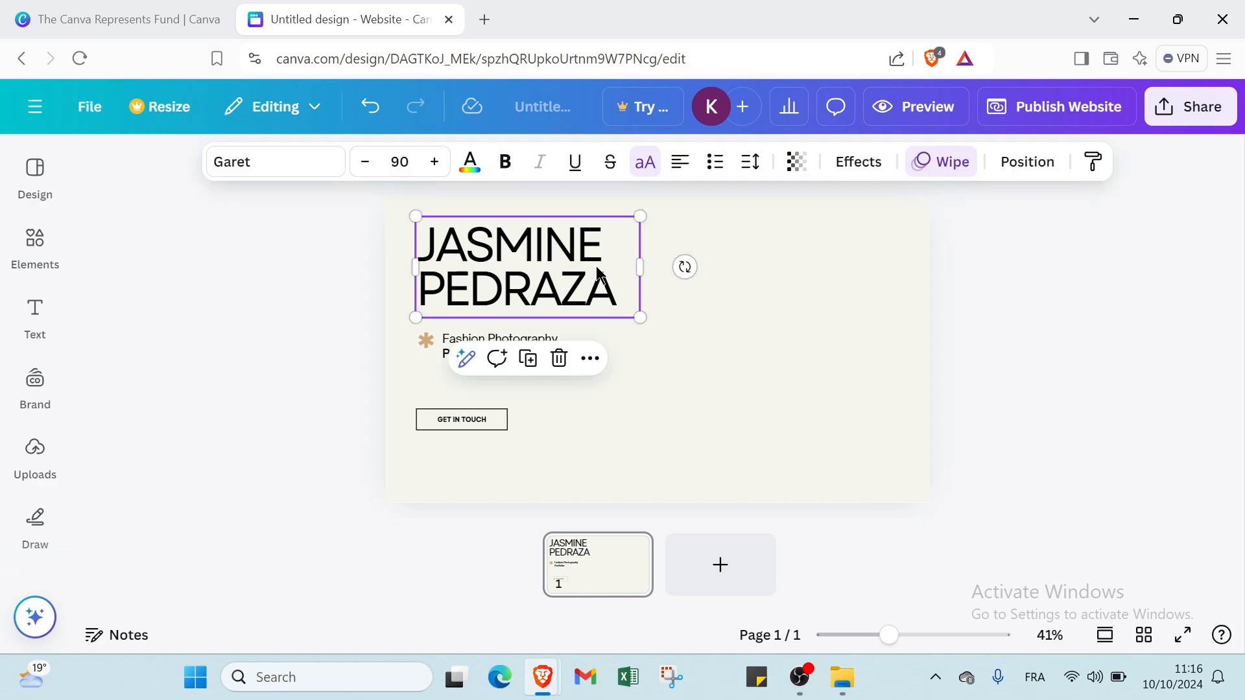
left_click(559, 359)
left_click(553, 353)
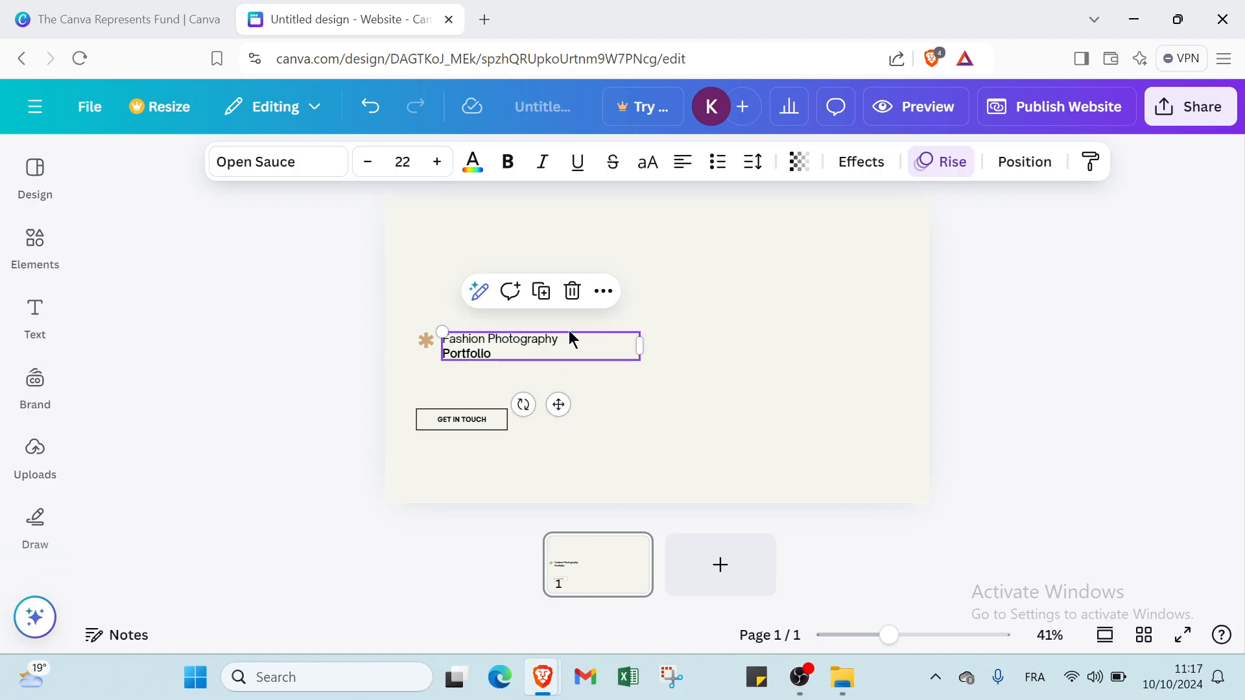
left_click(570, 293)
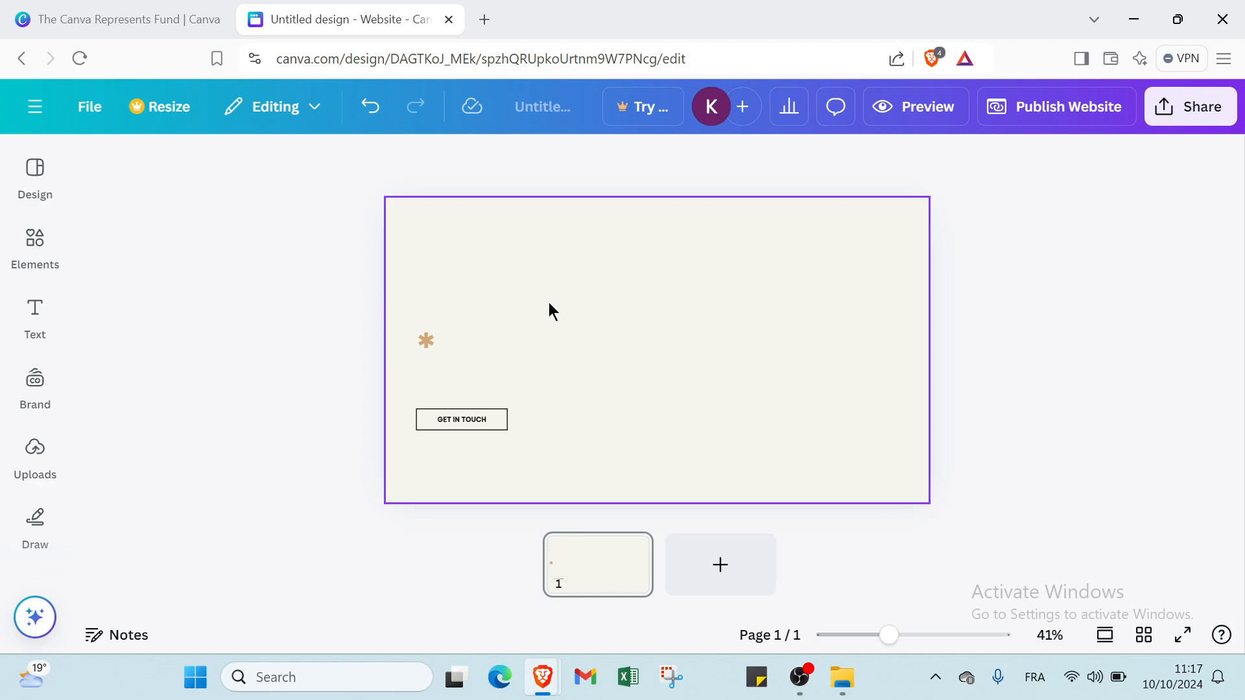
- Delete the asterisk decoration and the GET IN TOUCH button with its box
left_click(423, 341)
left_click(456, 283)
left_click(457, 425)
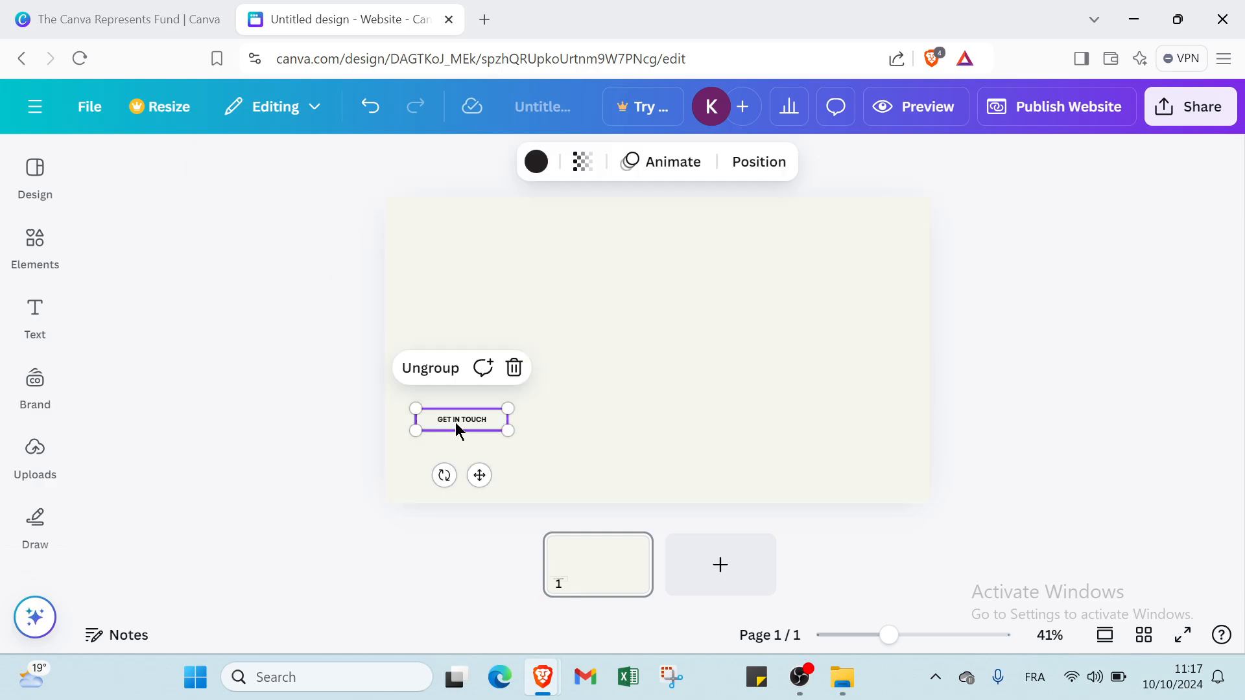
left_click(515, 368)
left_click(495, 375)
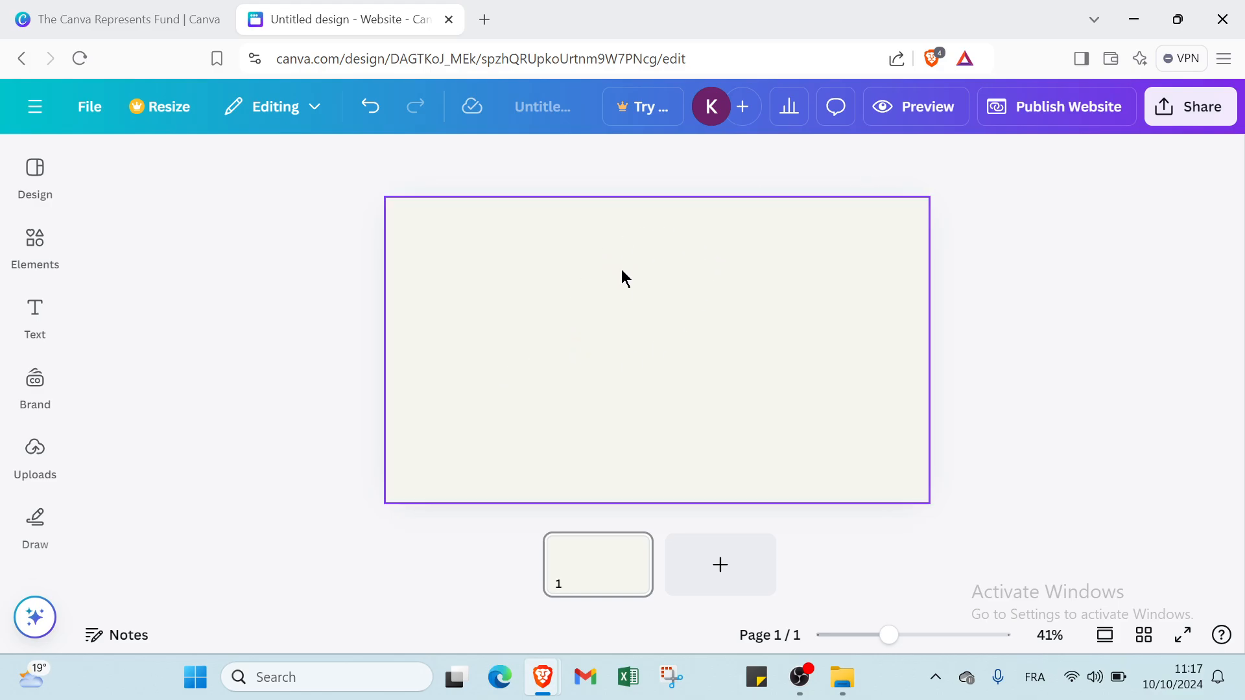
left_click(542, 278)
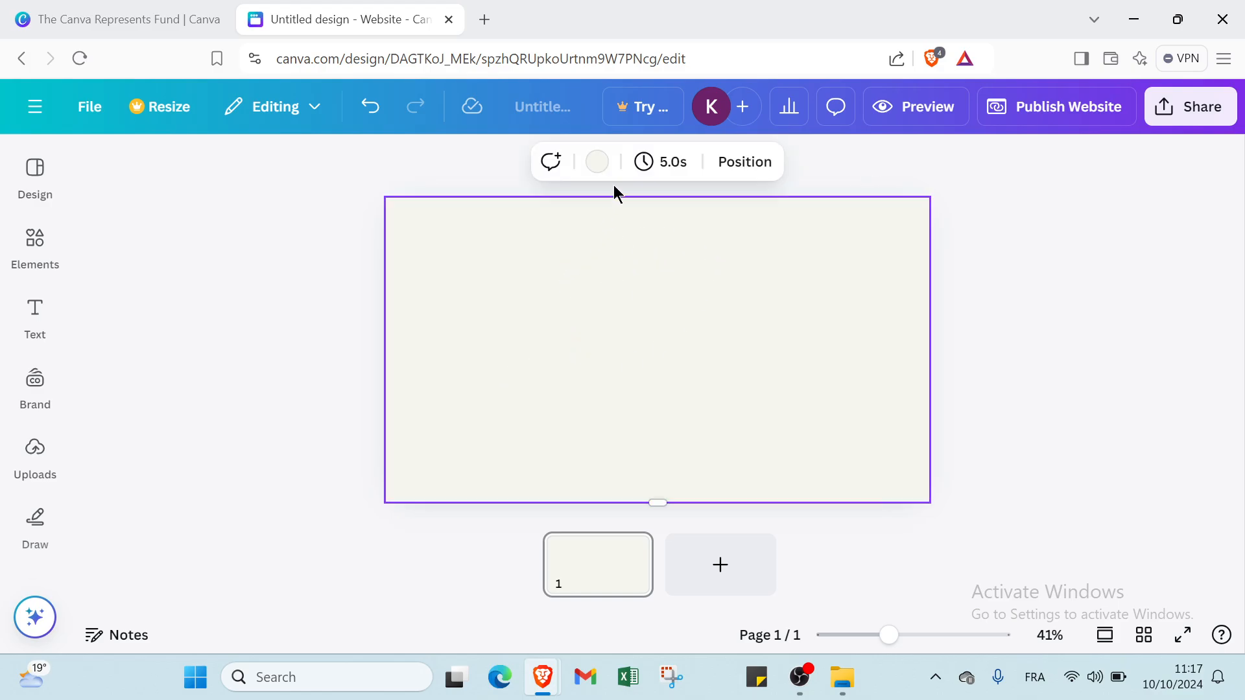
- Try several gradients and apply the teal-to-yellow gradient as the page background
left_click(597, 162)
scroll(243, 384, "down", 4)
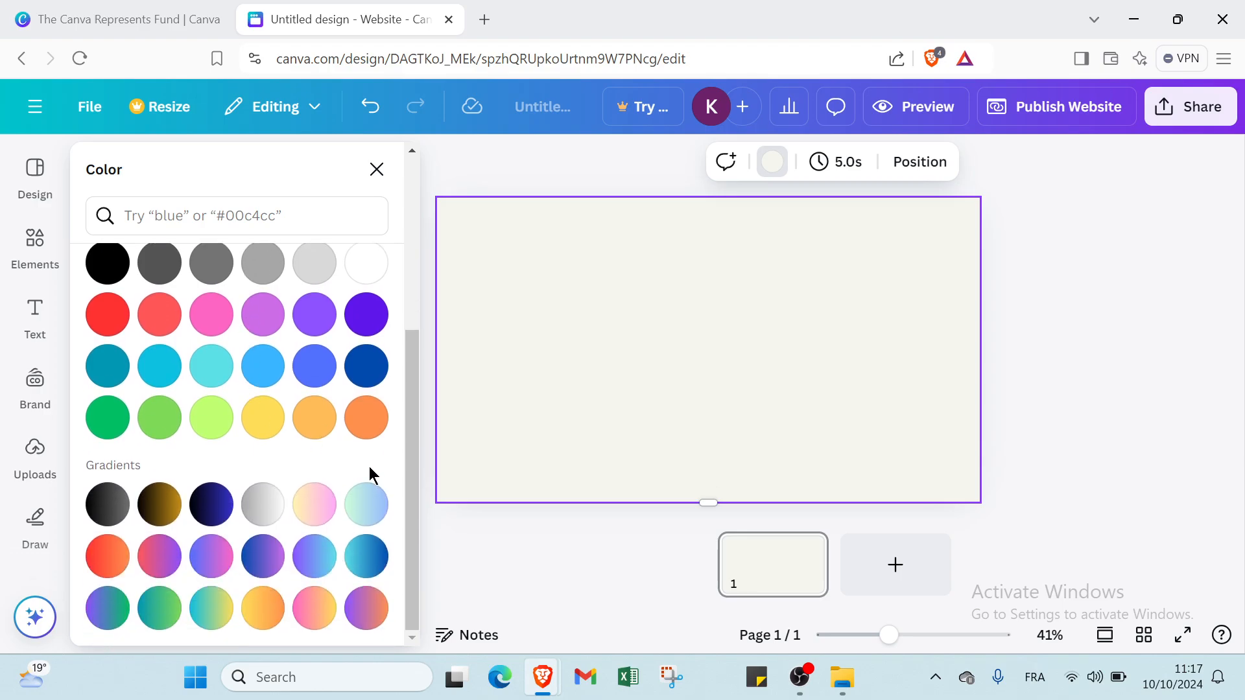
left_click(308, 611)
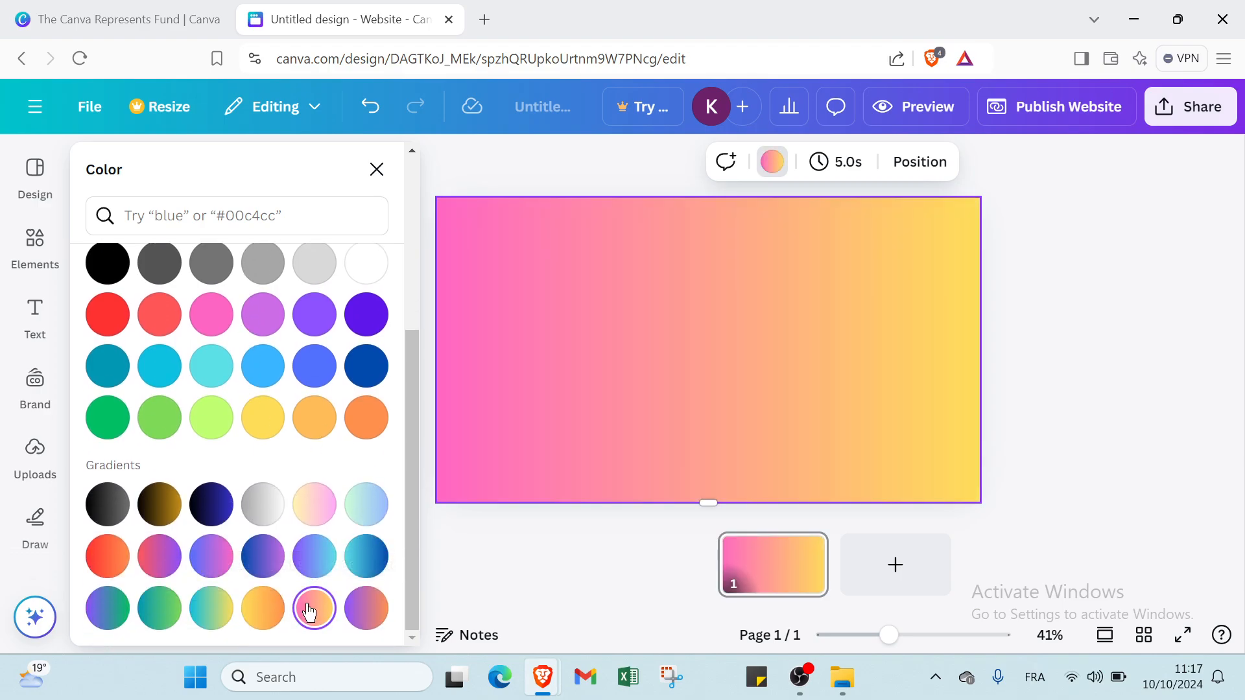
left_click(355, 612)
left_click(271, 610)
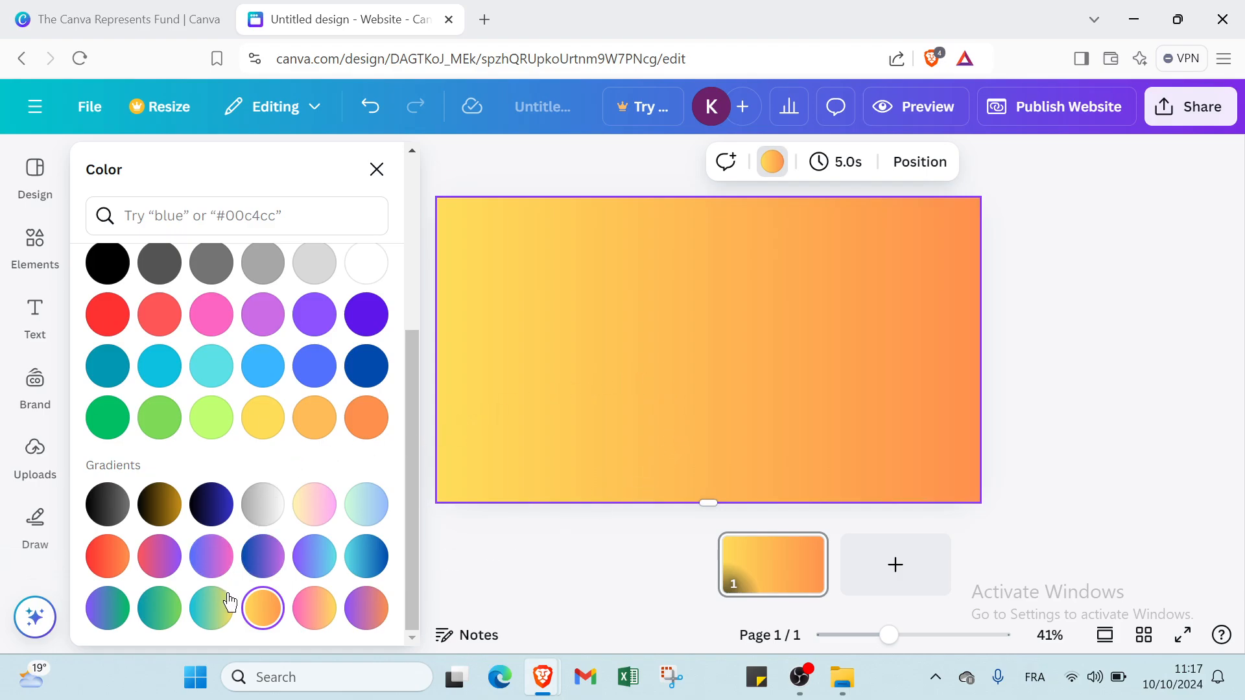
left_click(213, 613)
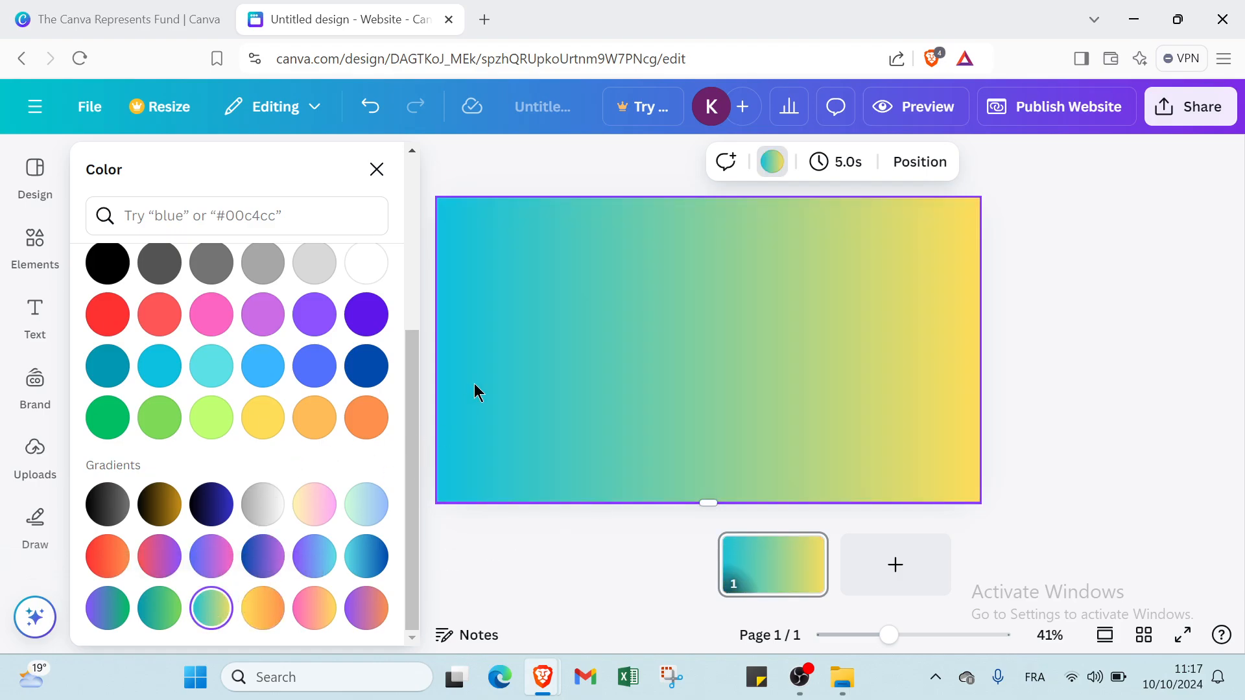
left_click(515, 177)
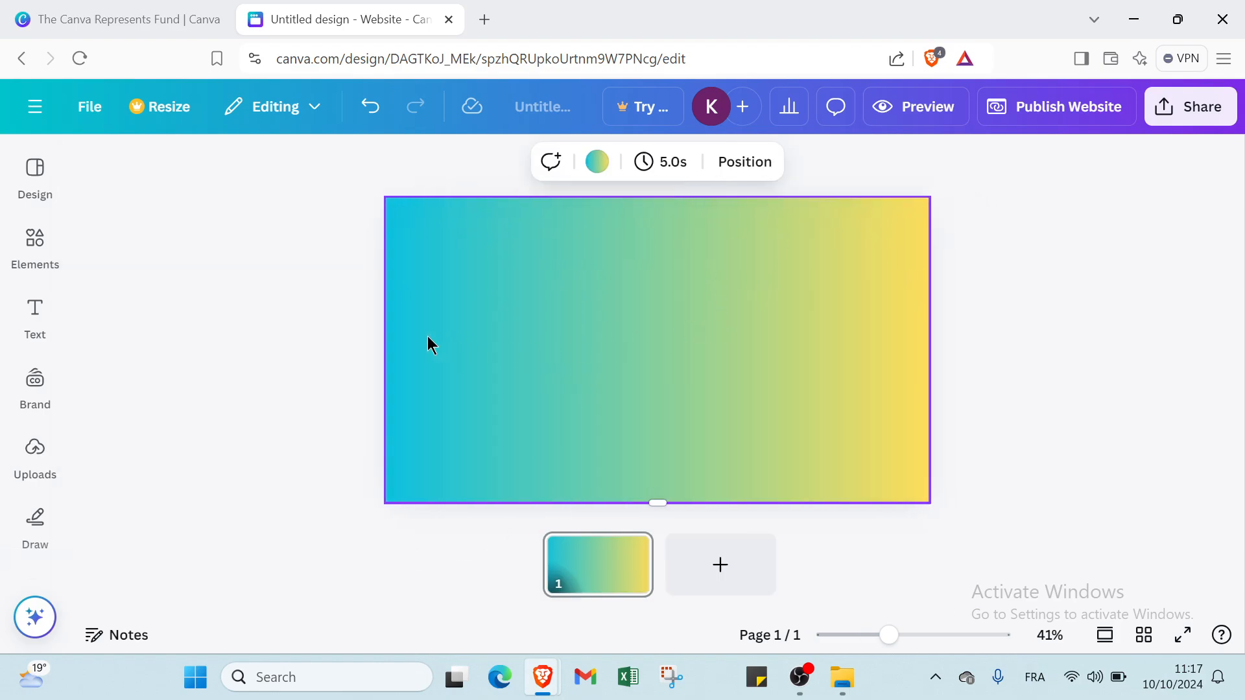
- Insert an 'Add a heading' and an 'Add a subheading' text box on the page
left_click(32, 318)
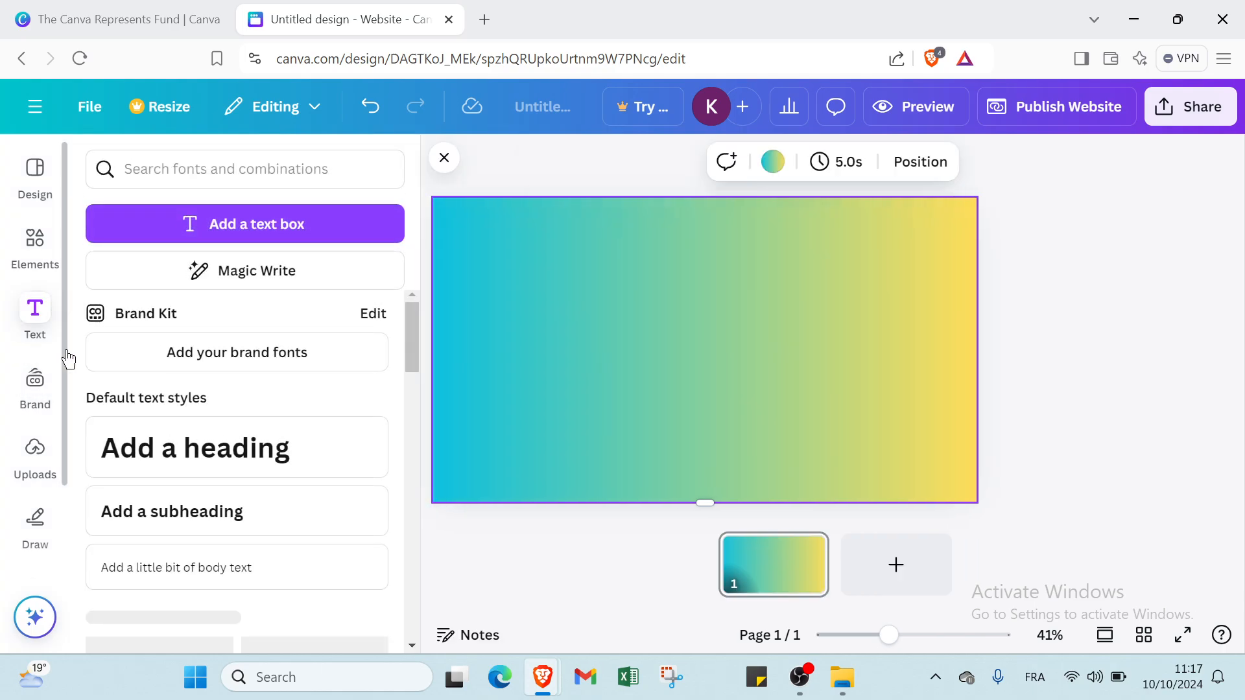
left_click(309, 459)
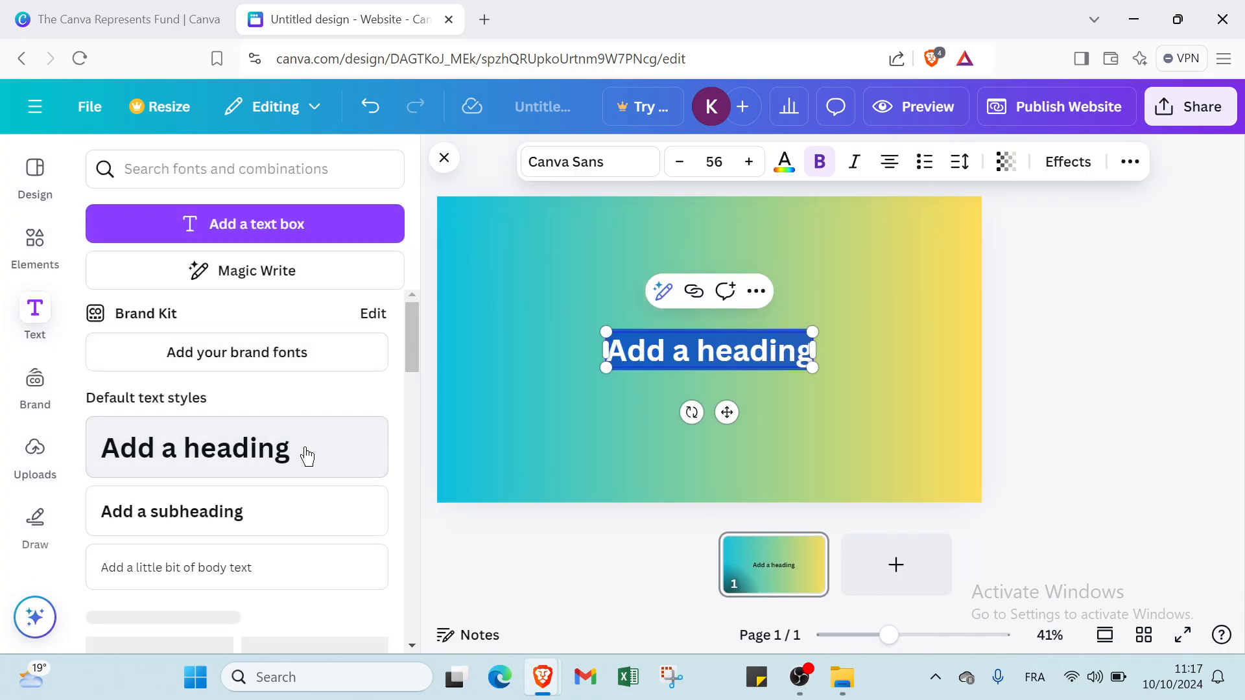
left_click(288, 517)
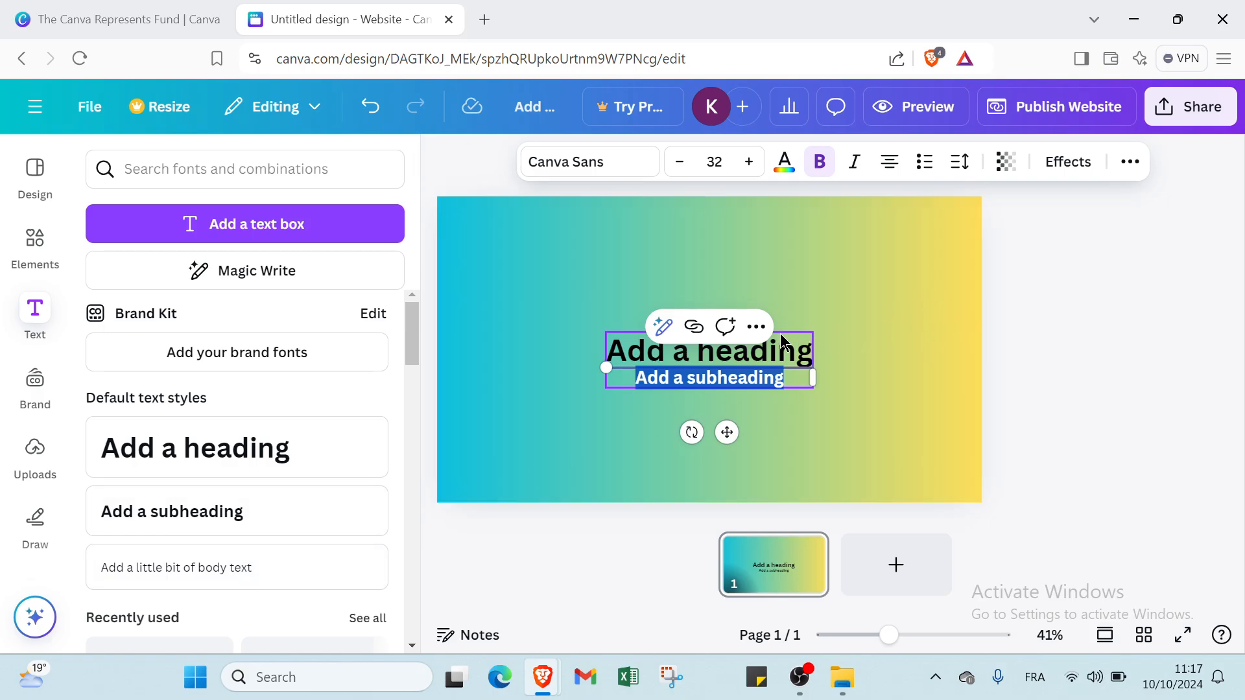
- Set the heading's font size to 72 and move it to the page's top-left
left_click(736, 358)
double_click(701, 361)
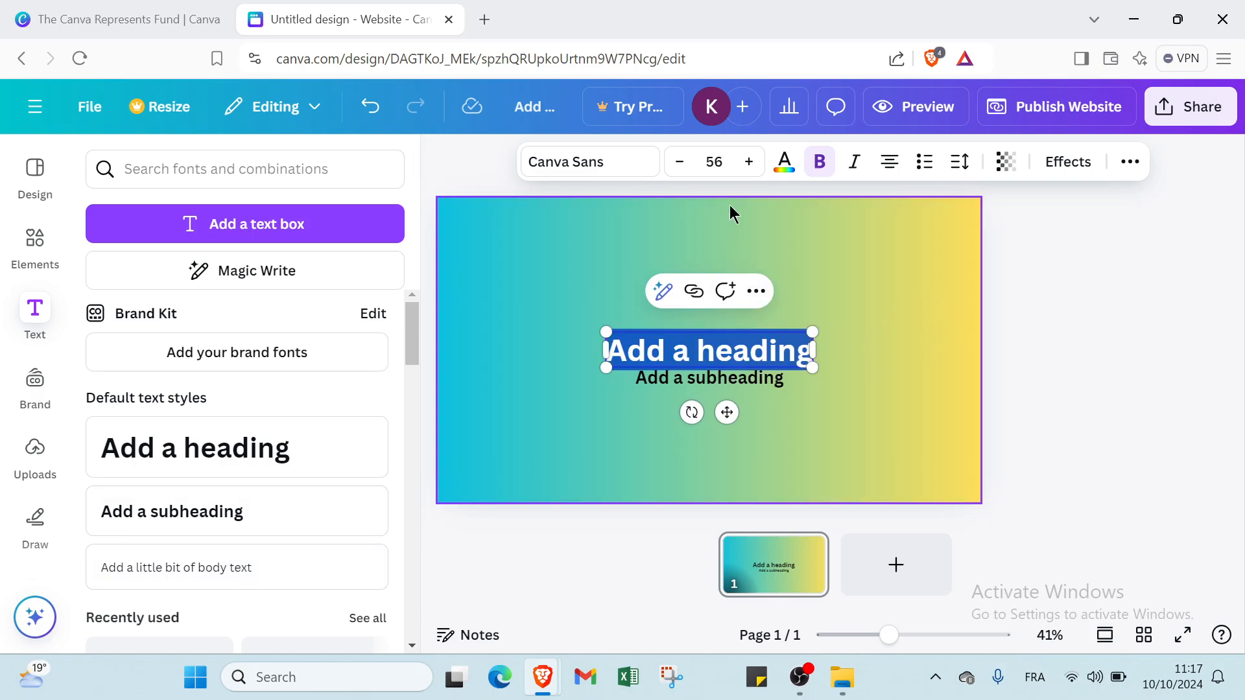
left_click(714, 161)
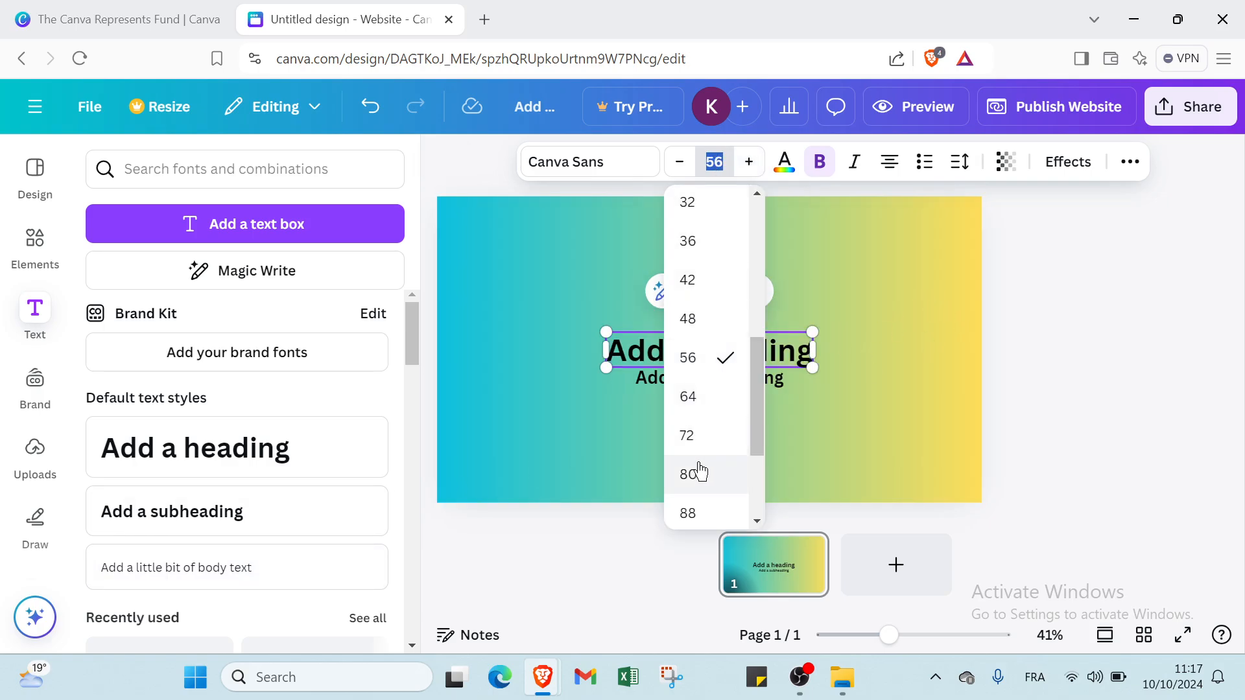
left_click(690, 435)
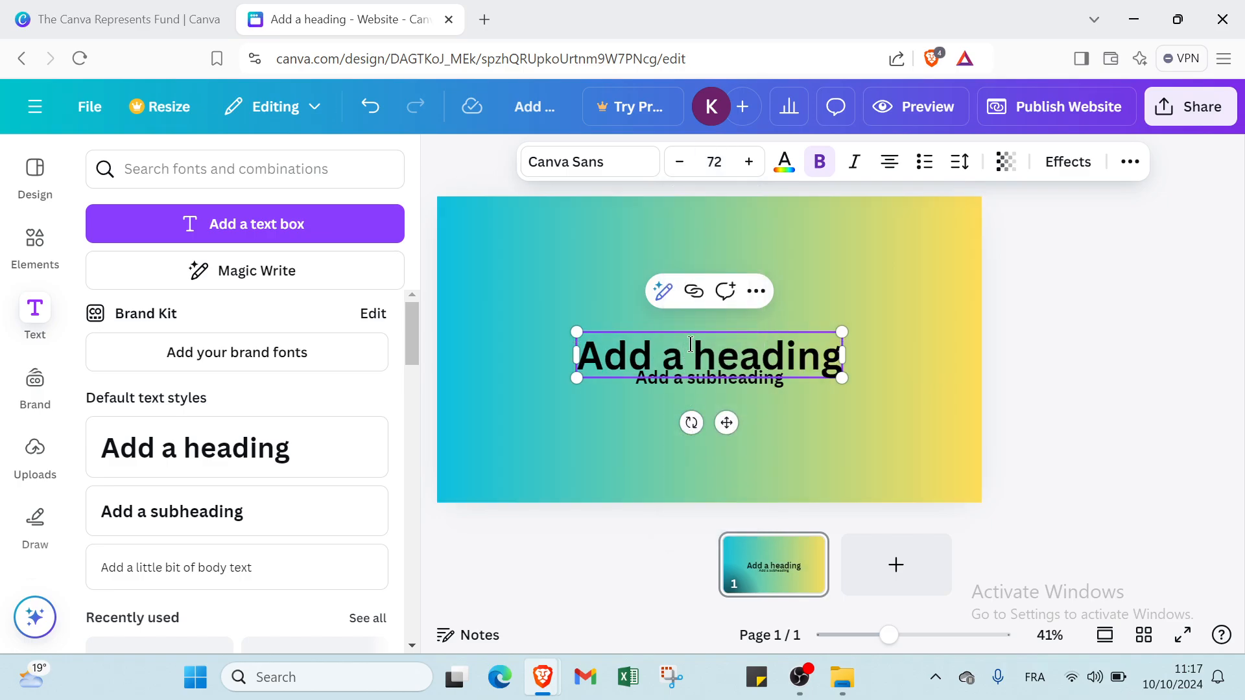
left_click(826, 453)
left_click_drag(731, 347, 623, 235)
left_click(735, 316)
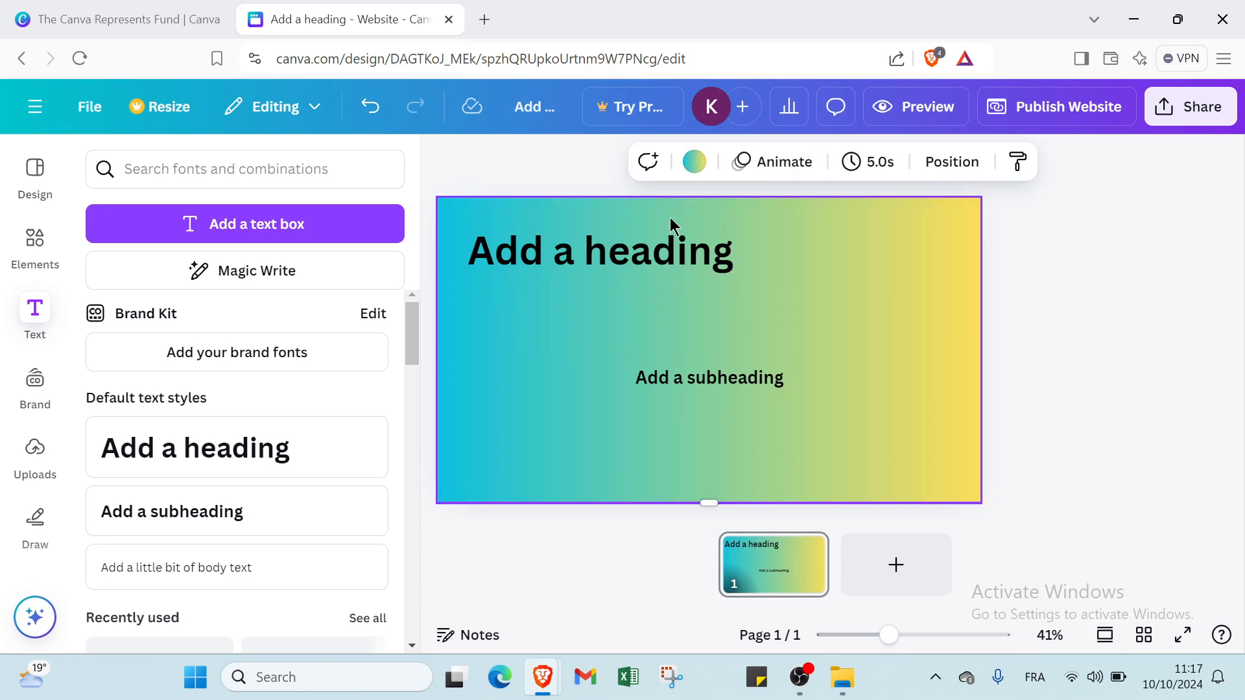
left_click(681, 248)
- Clear the heading placeholder and make its text dark grey and italic
double_click(695, 253)
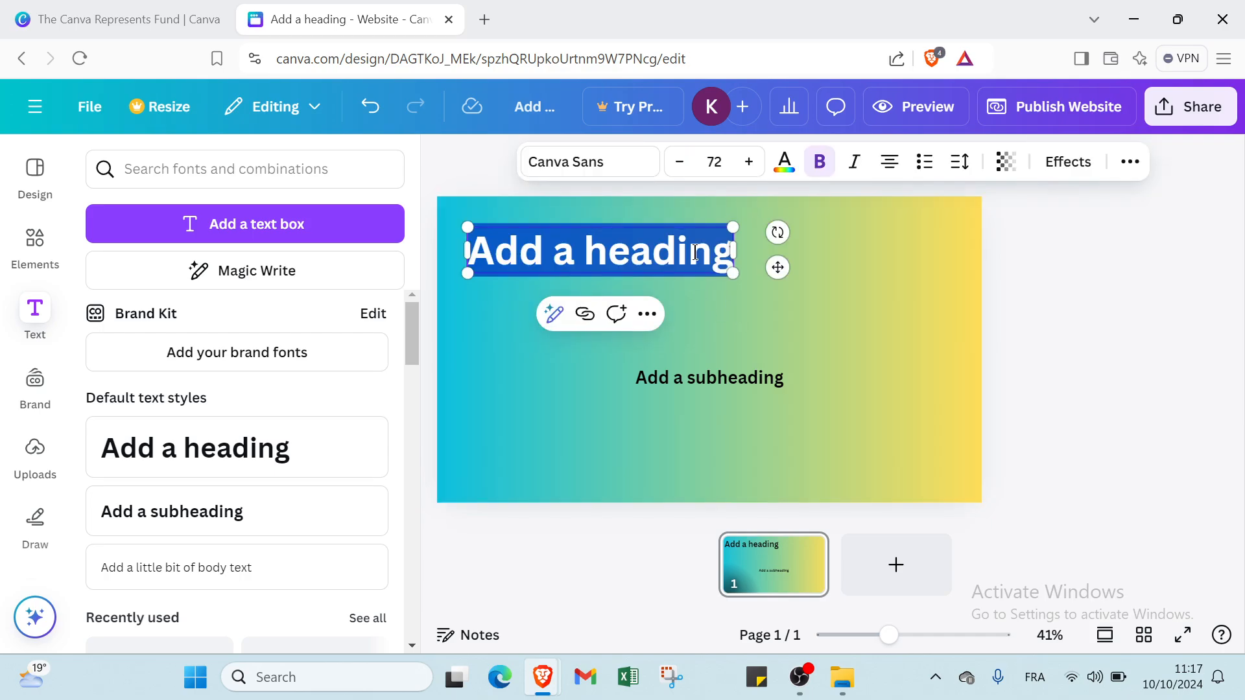
key("BackSpace")
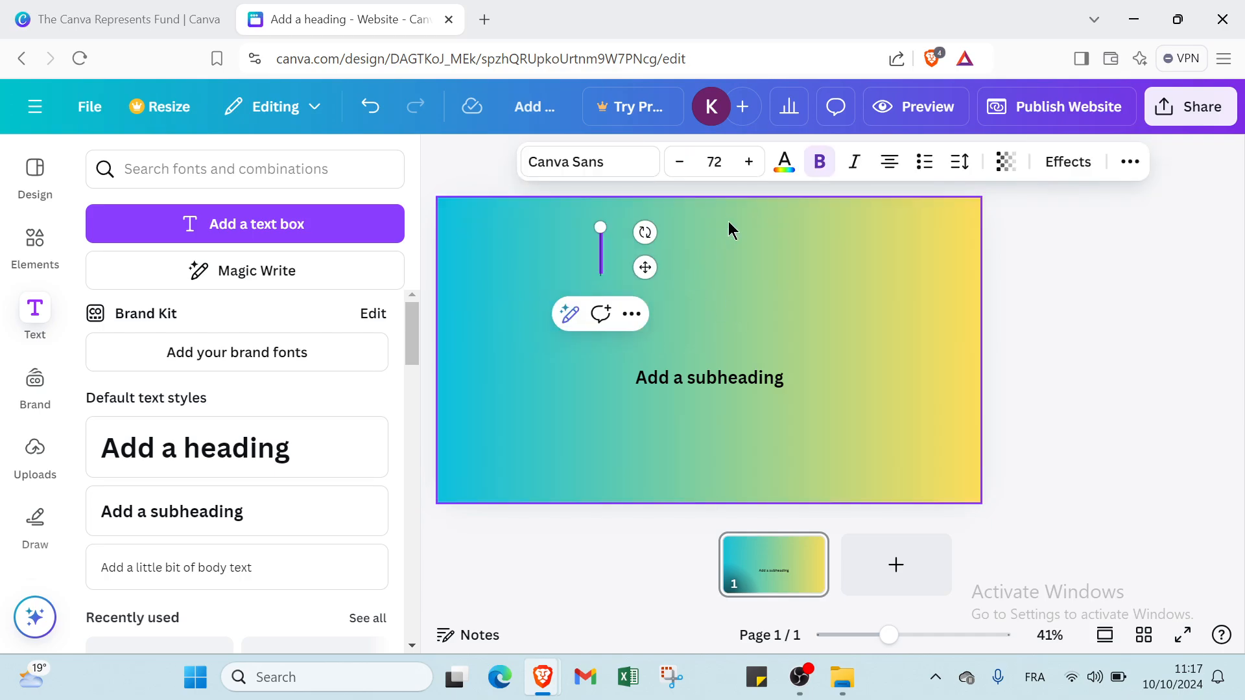
left_click(783, 166)
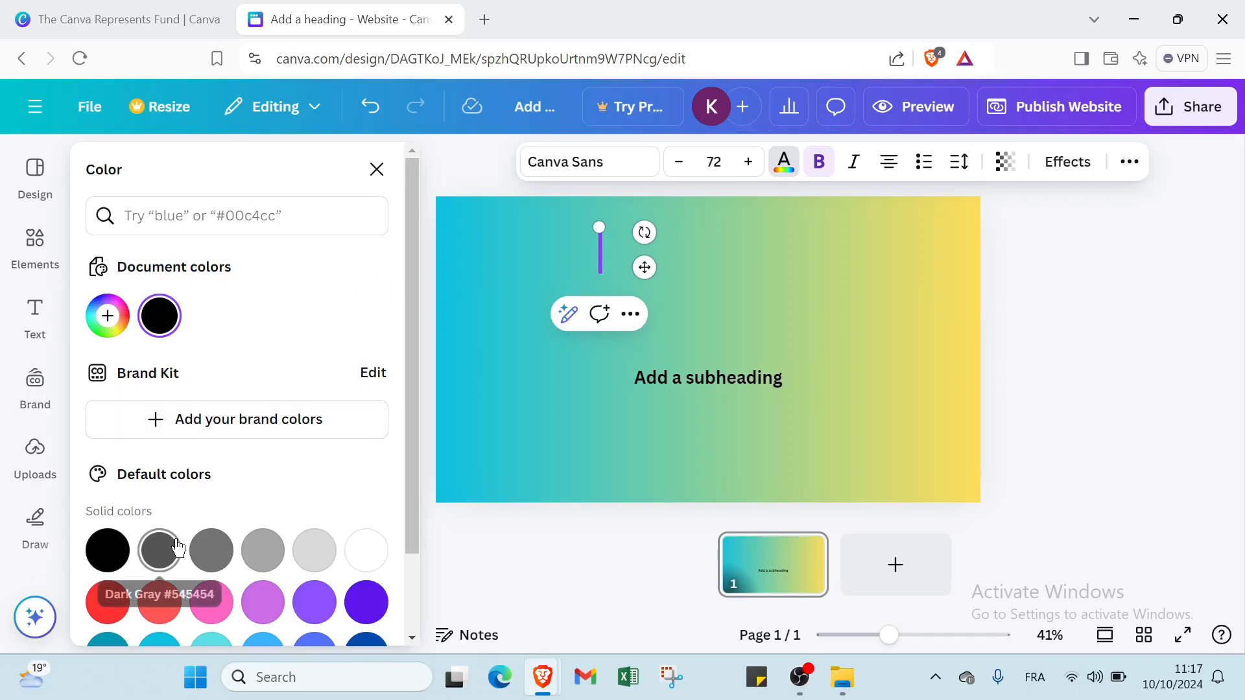
left_click(159, 550)
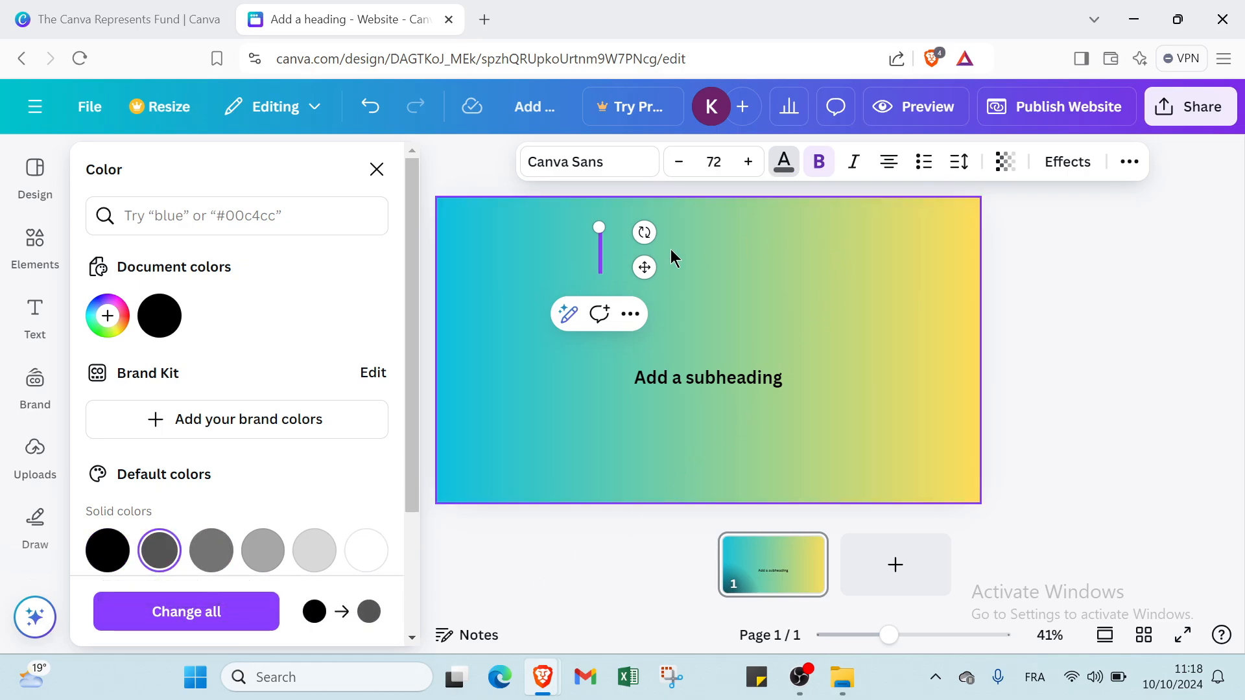
left_click(853, 163)
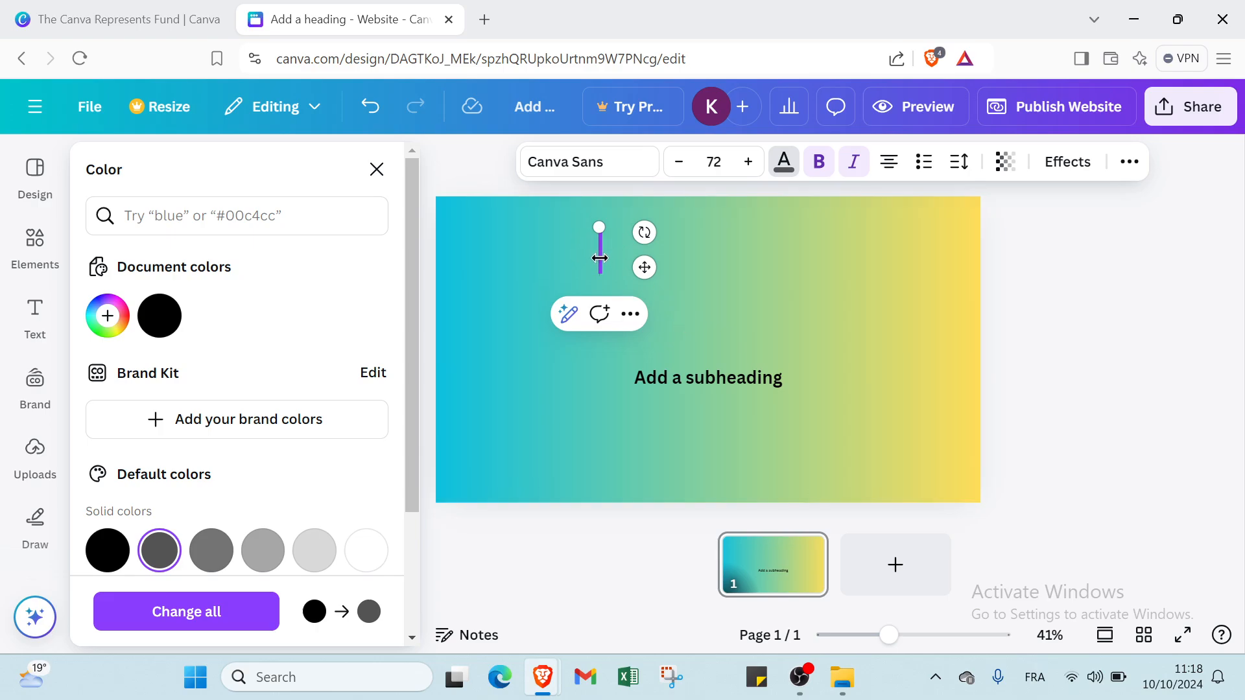
mouse_move(599, 257)
left_mouse_down()
mouse_move(579, 250)
mouse_move(593, 253)
left_mouse_up()
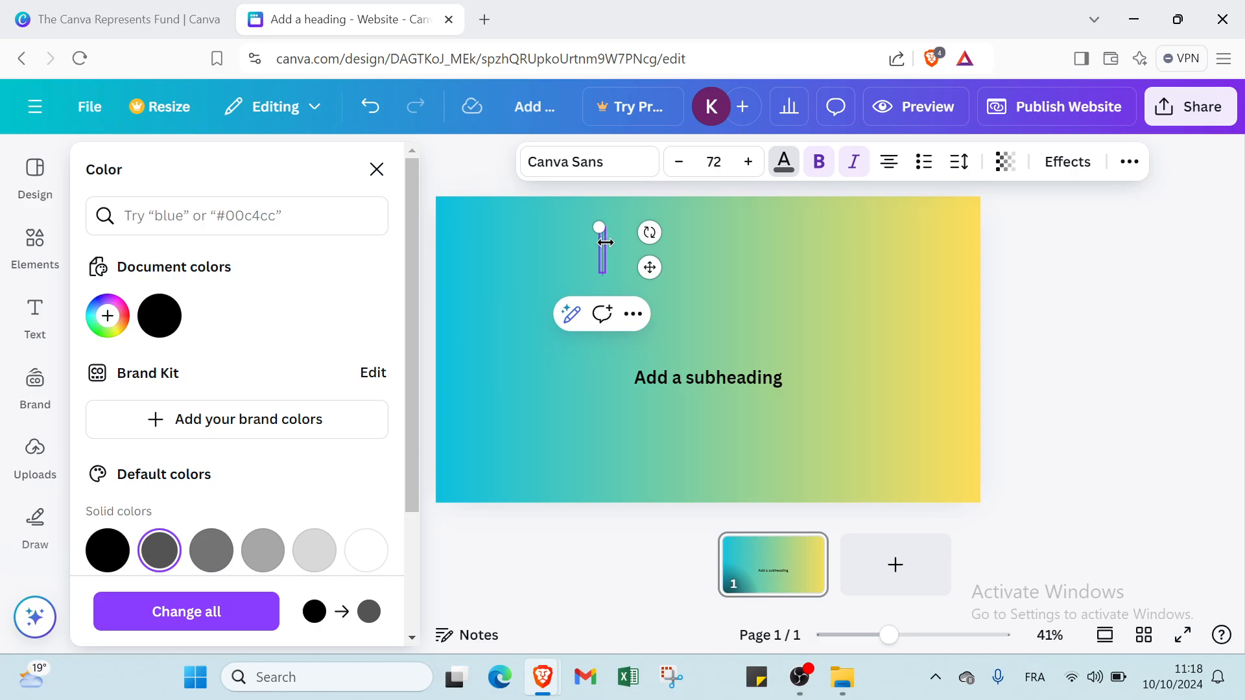
type("Jo")
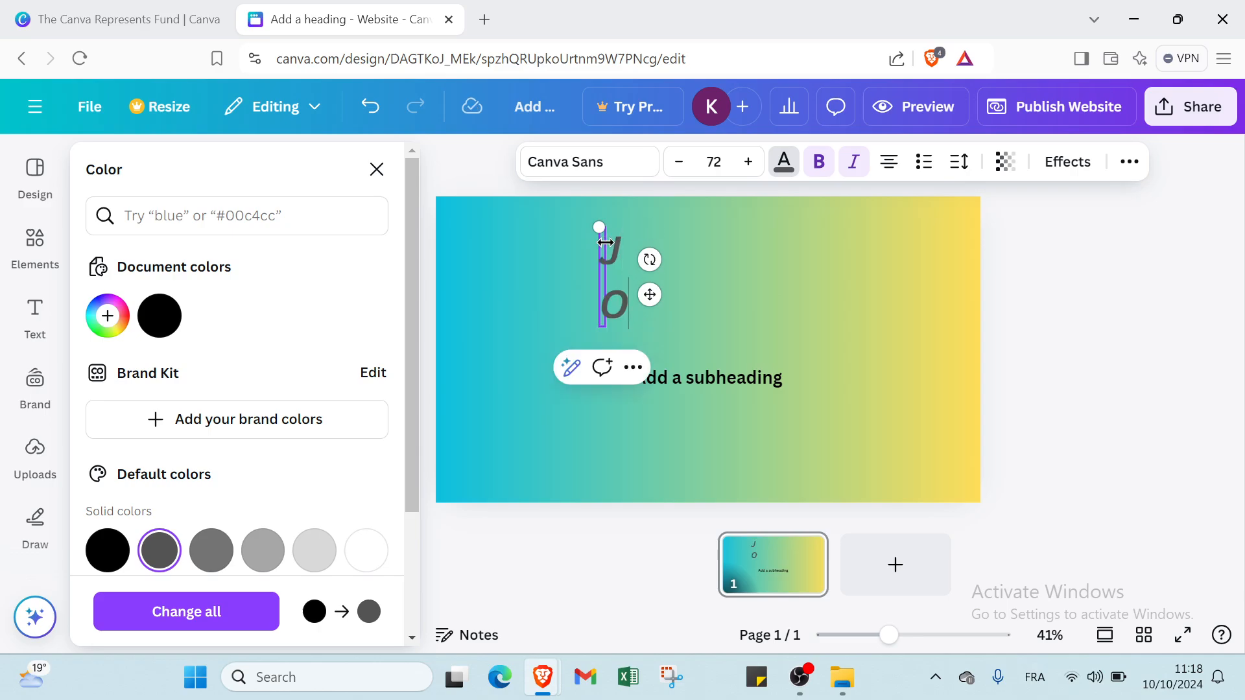
key("BackSpace")
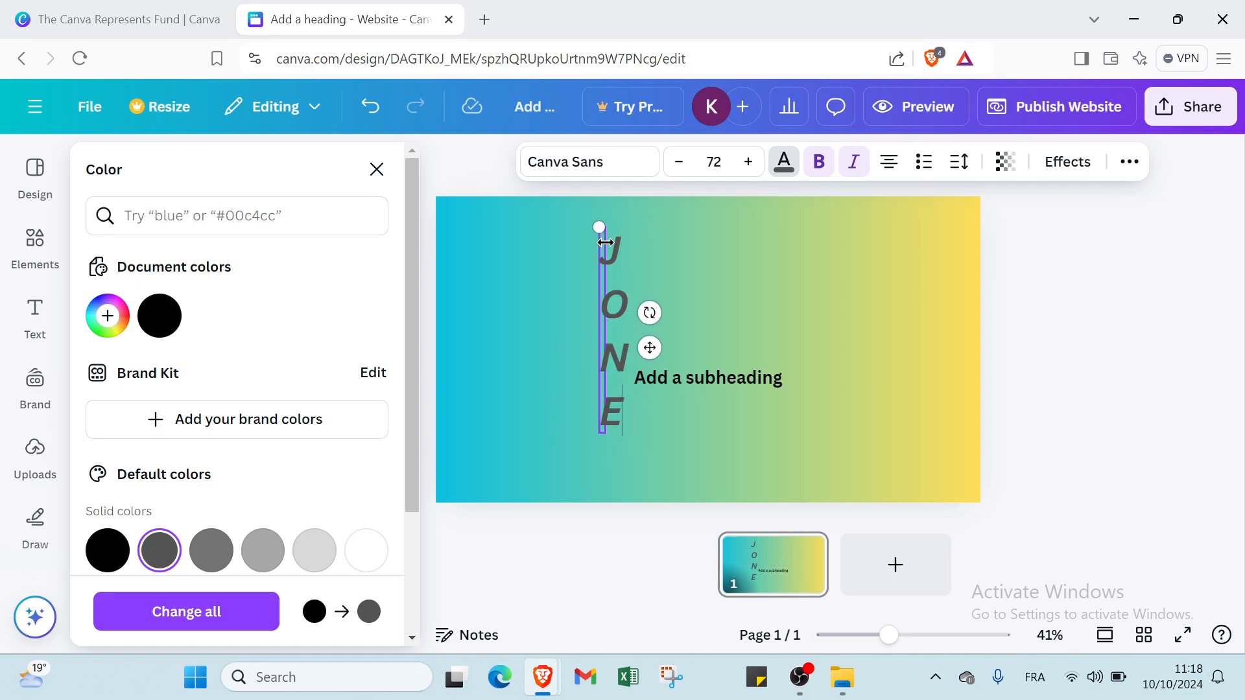
left_click_drag(607, 242, 716, 249)
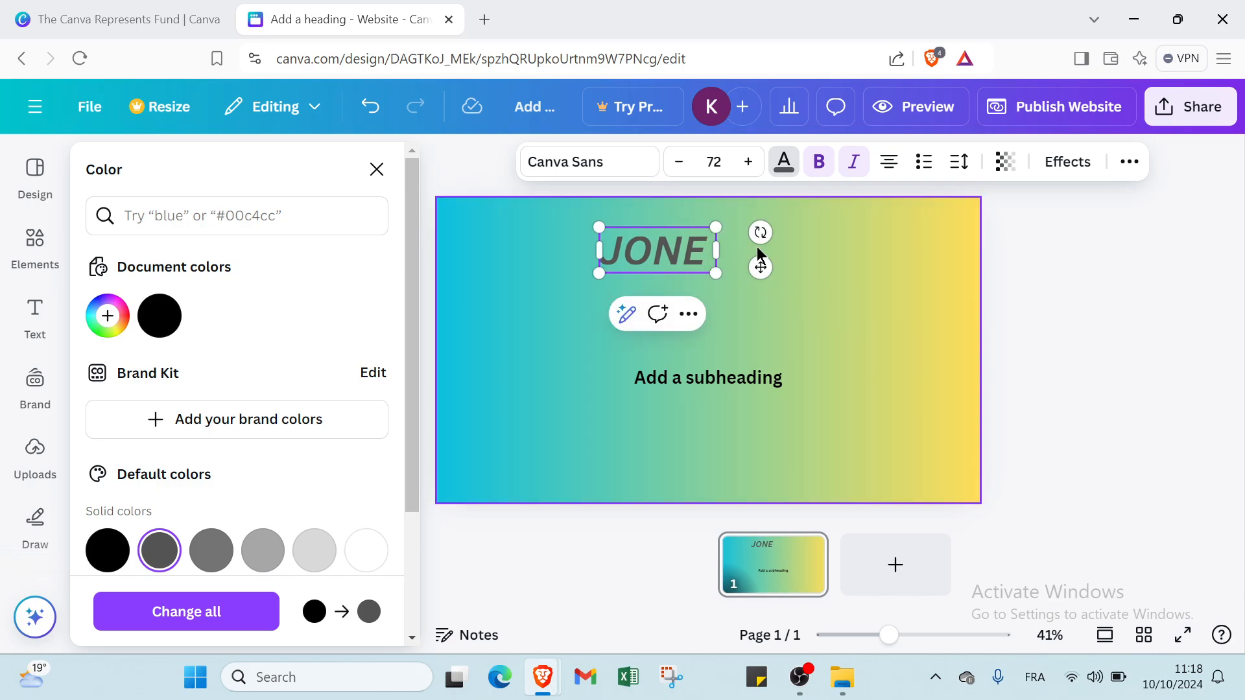
key("Return")
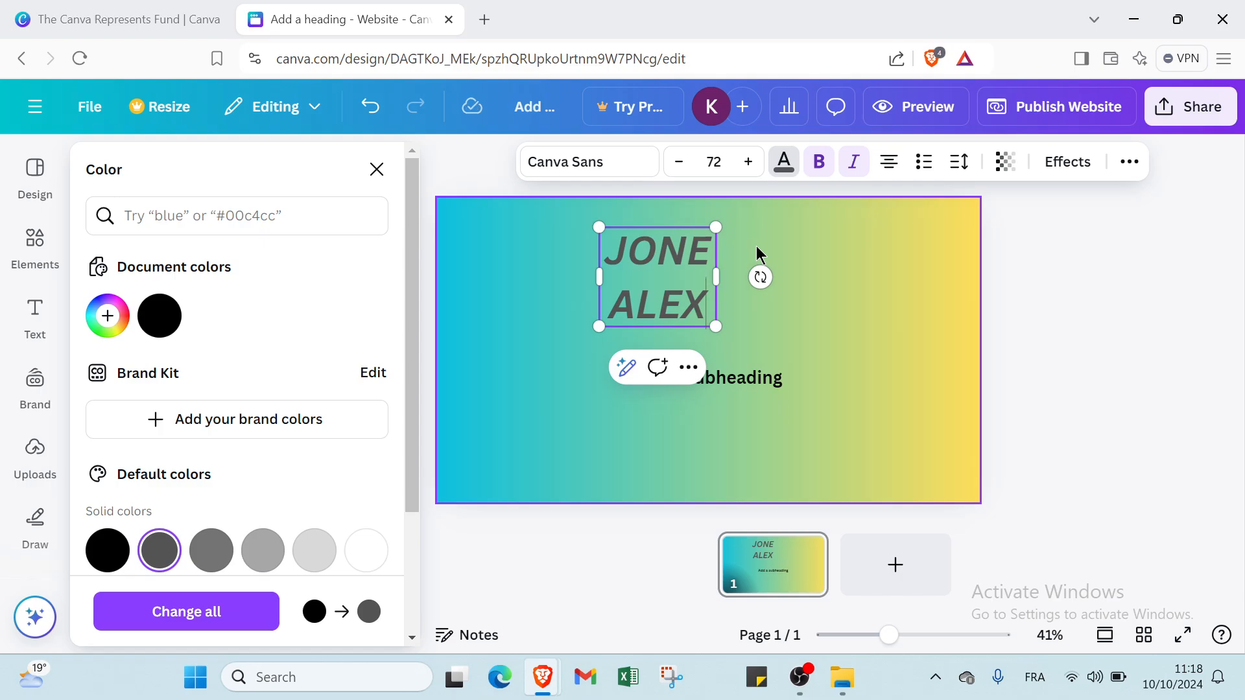
left_click(557, 277)
left_click(639, 274)
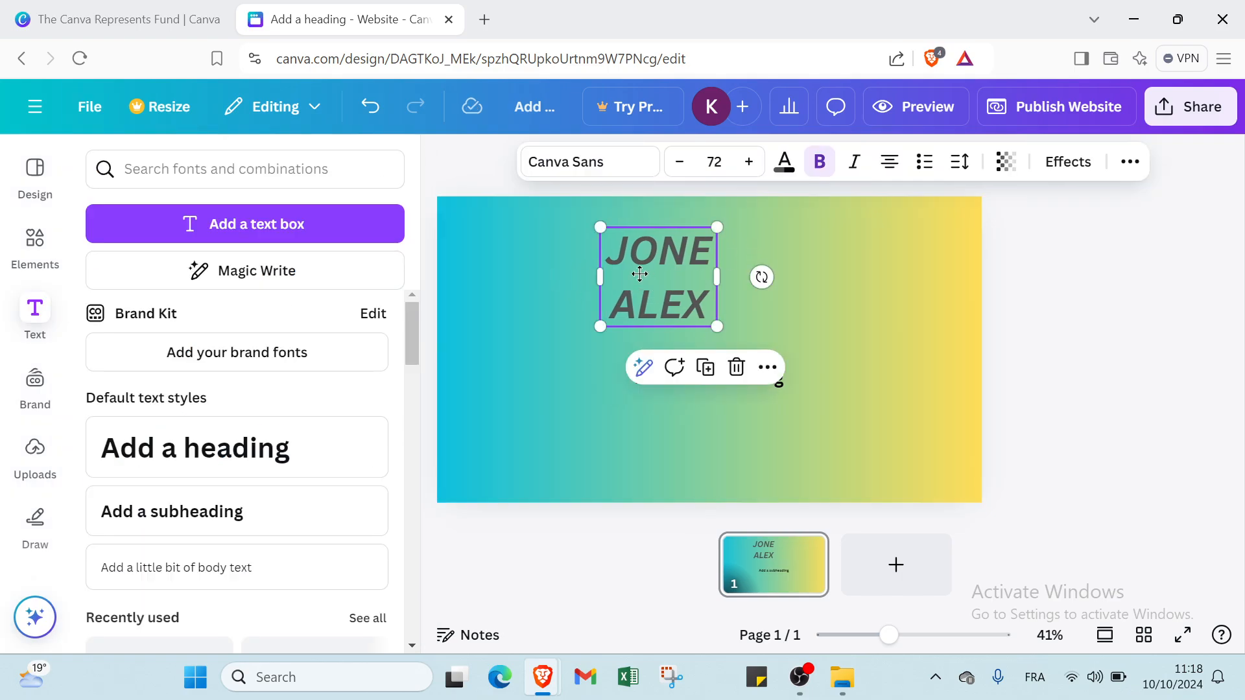
left_click_drag(639, 274, 530, 290)
left_click_drag(670, 278, 798, 250)
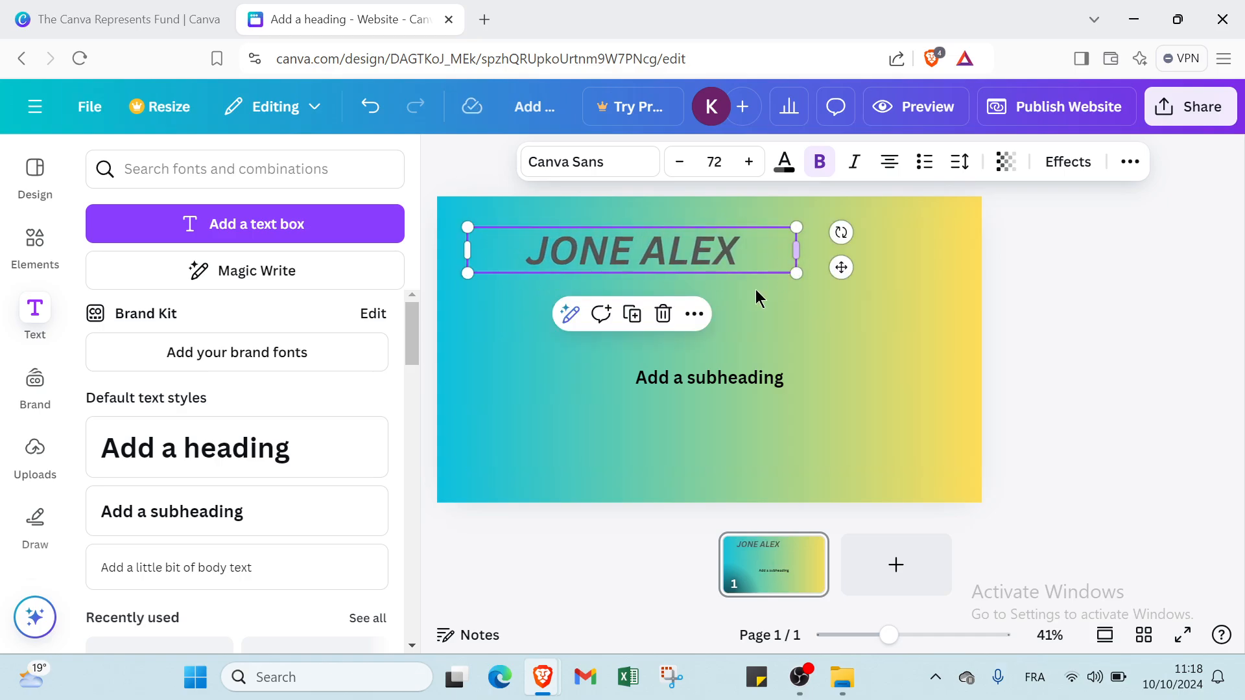
left_click(713, 337)
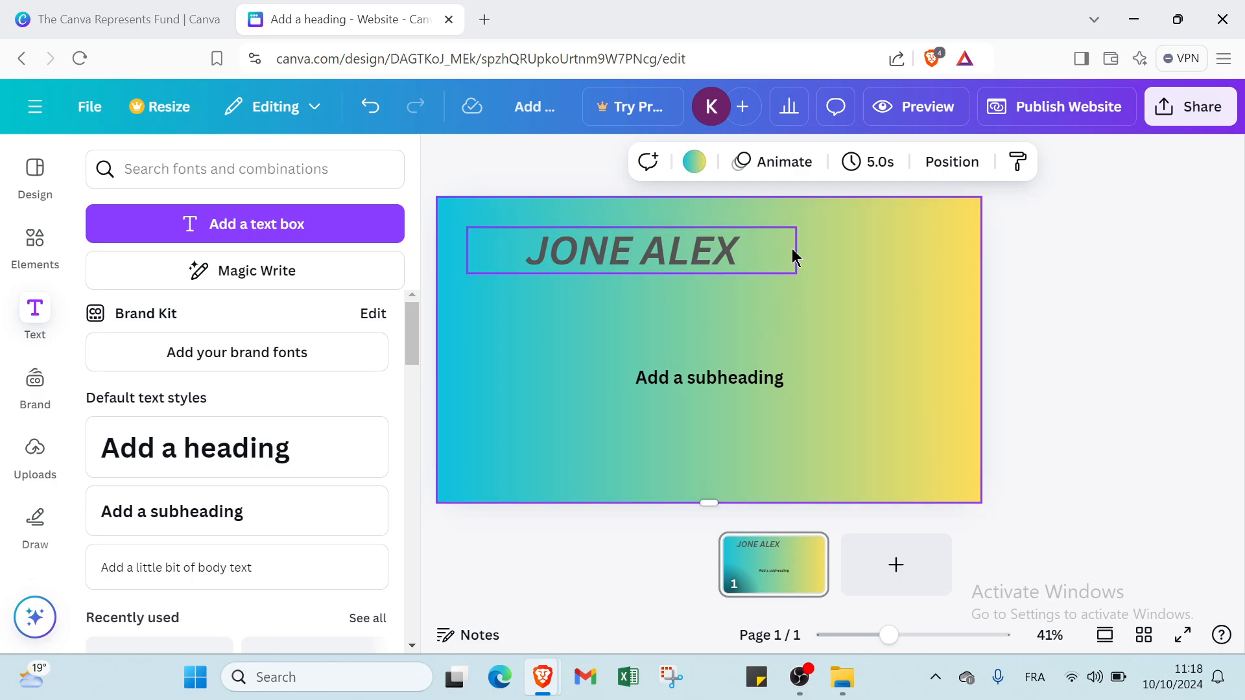
left_click(794, 251)
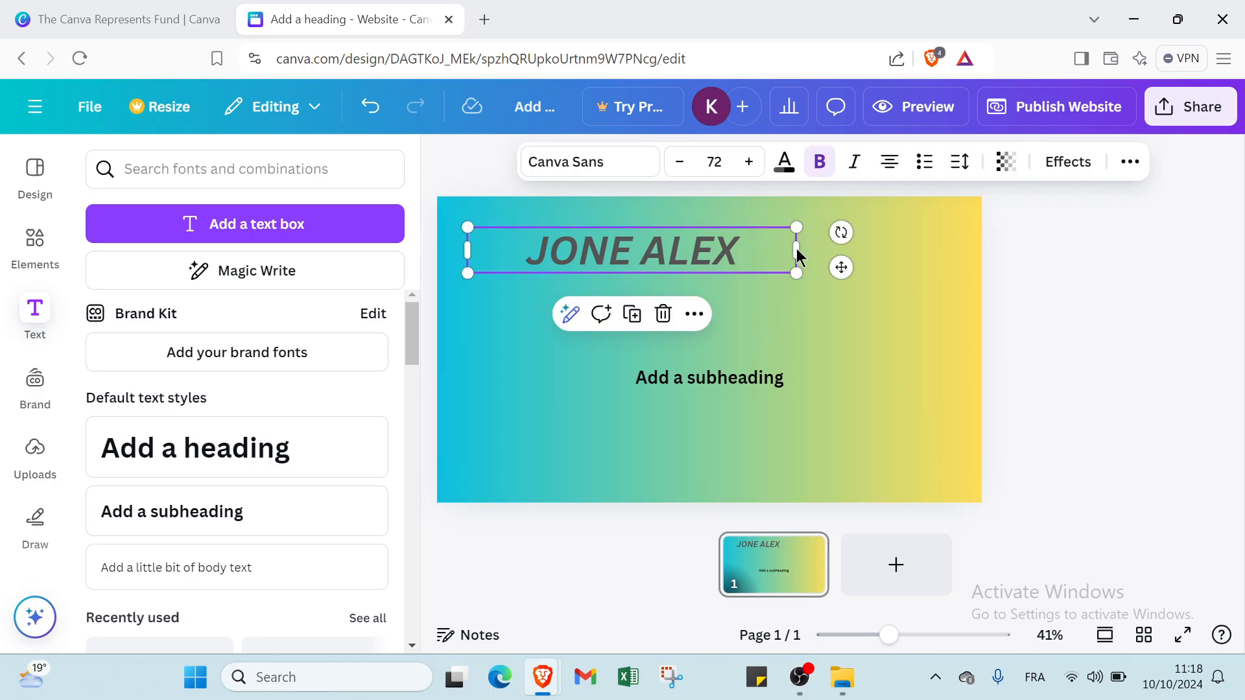
left_click_drag(798, 247, 763, 246)
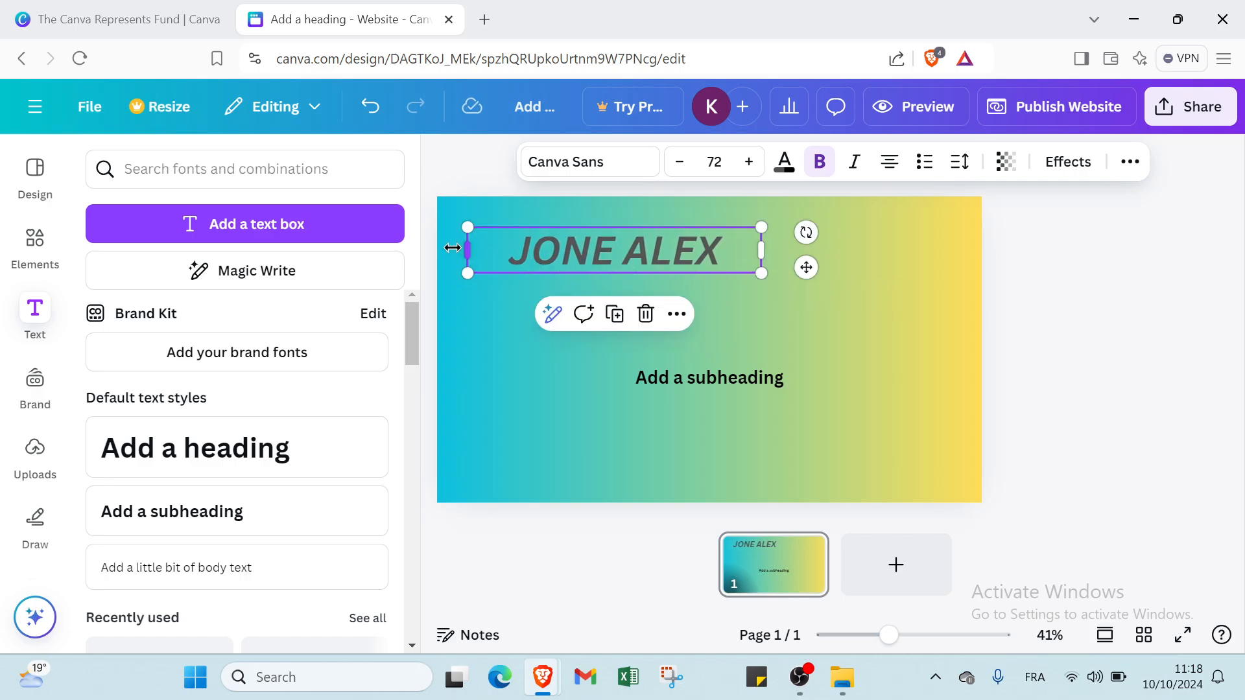
left_click_drag(463, 250, 544, 257)
left_click(491, 346)
left_click(694, 388)
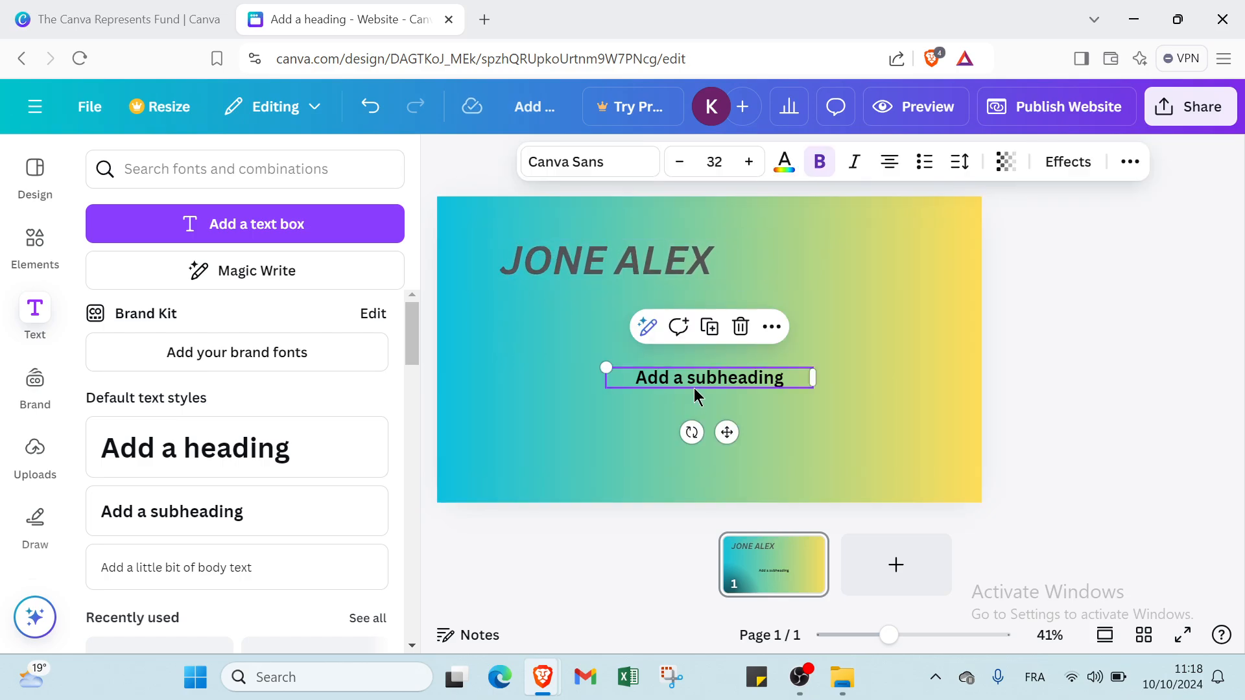
left_click(720, 161)
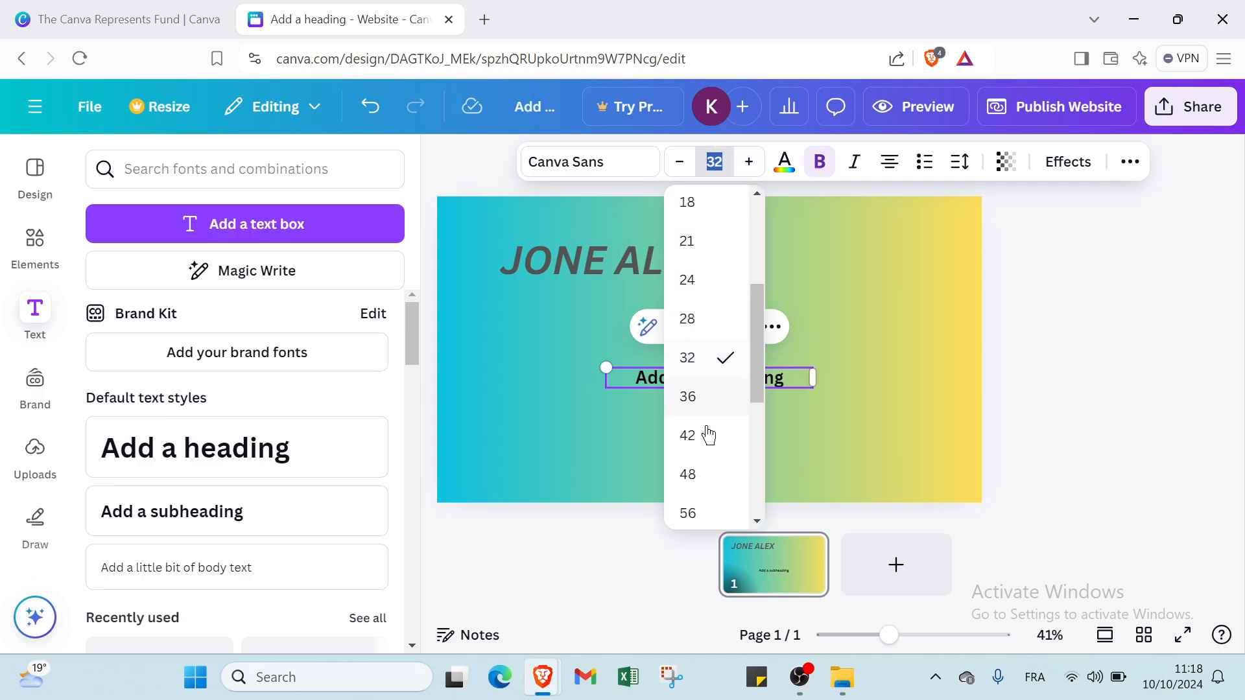
left_click(695, 474)
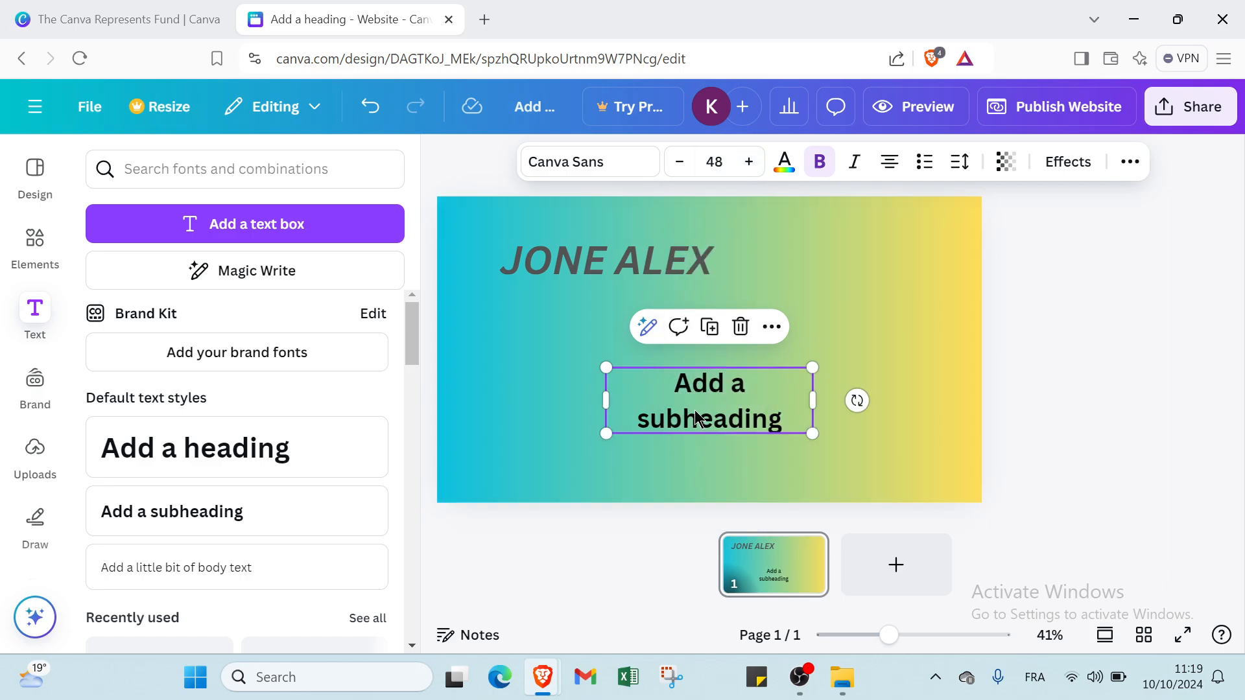
left_click(715, 161)
left_click(699, 332)
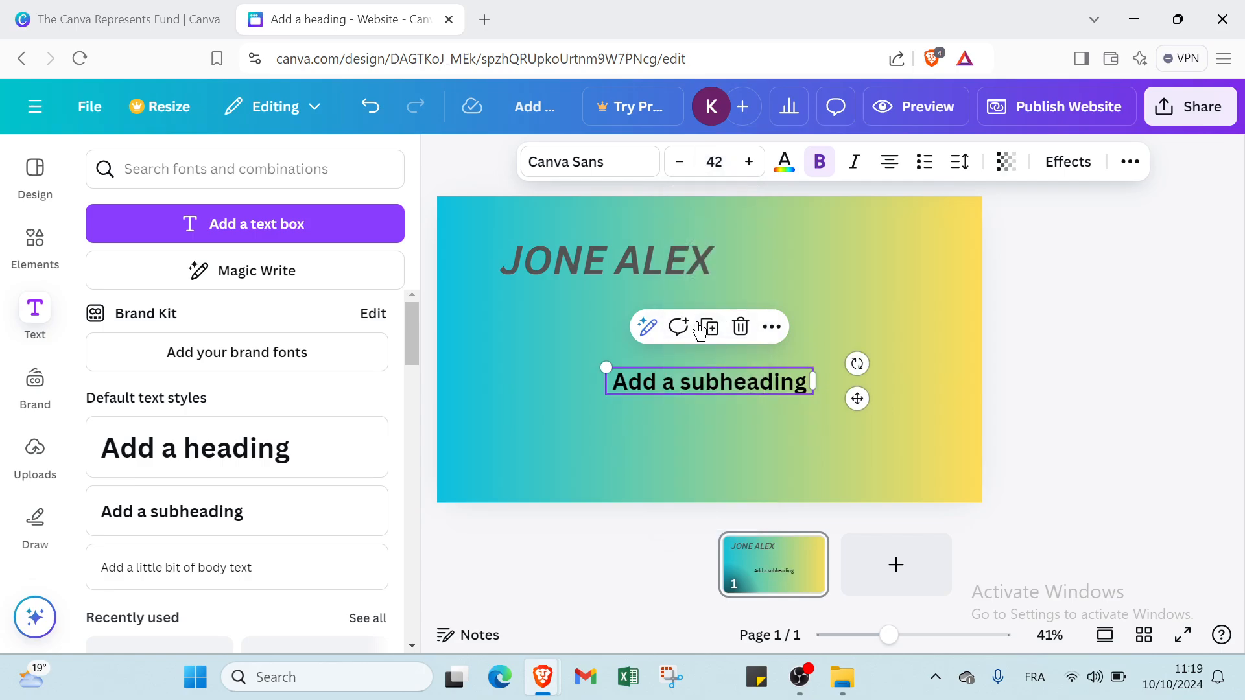
left_click(706, 381)
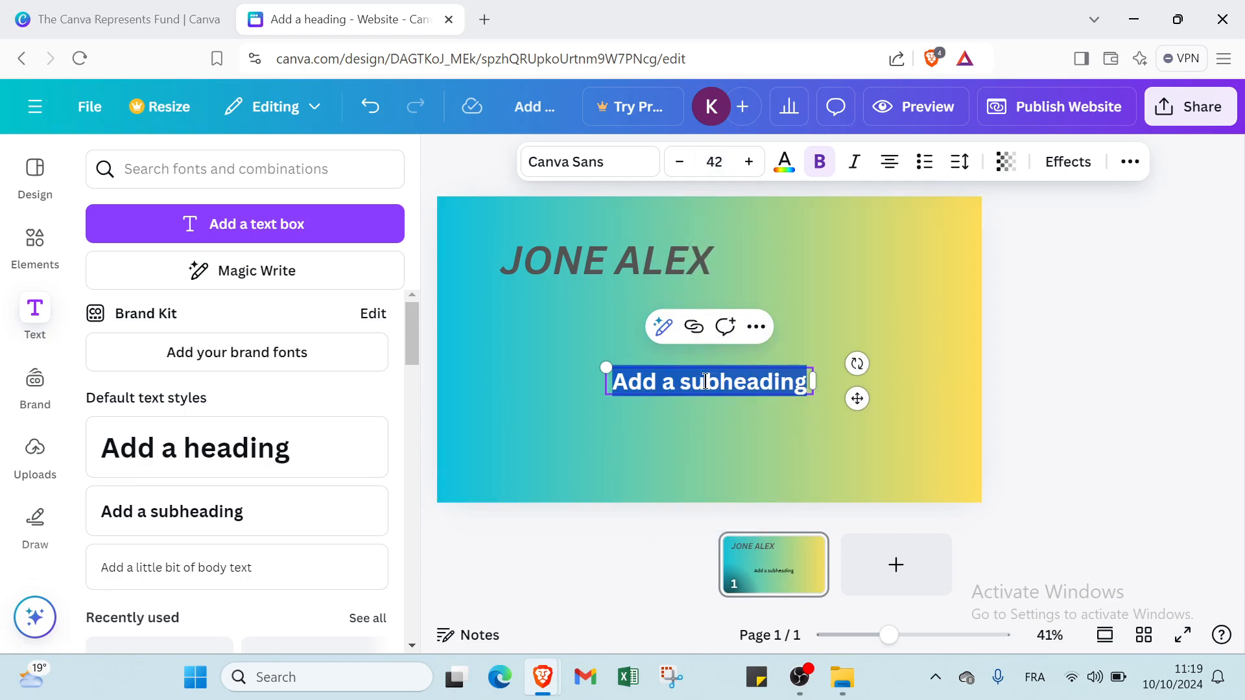
left_click(757, 430)
left_click_drag(733, 387, 629, 313)
- Replace the subheading placeholder with the text 'UGC CREATOR'
double_click(641, 310)
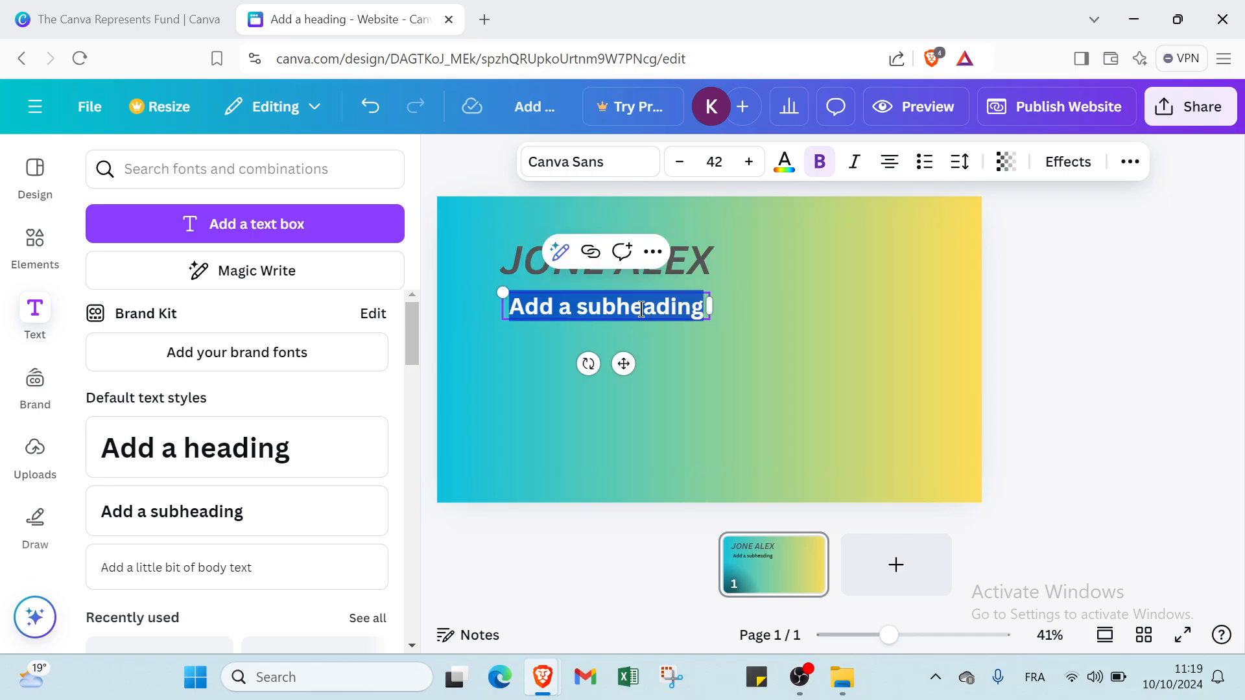
key("BackSpace")
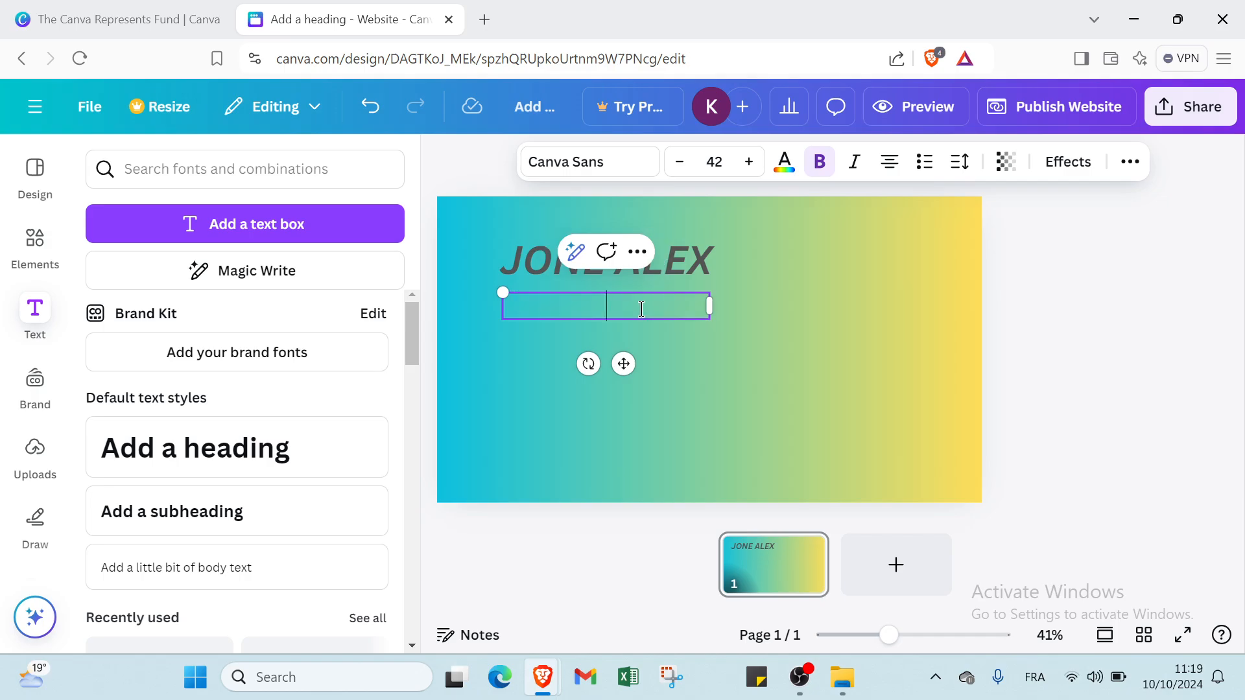
type("UGC CREATOR")
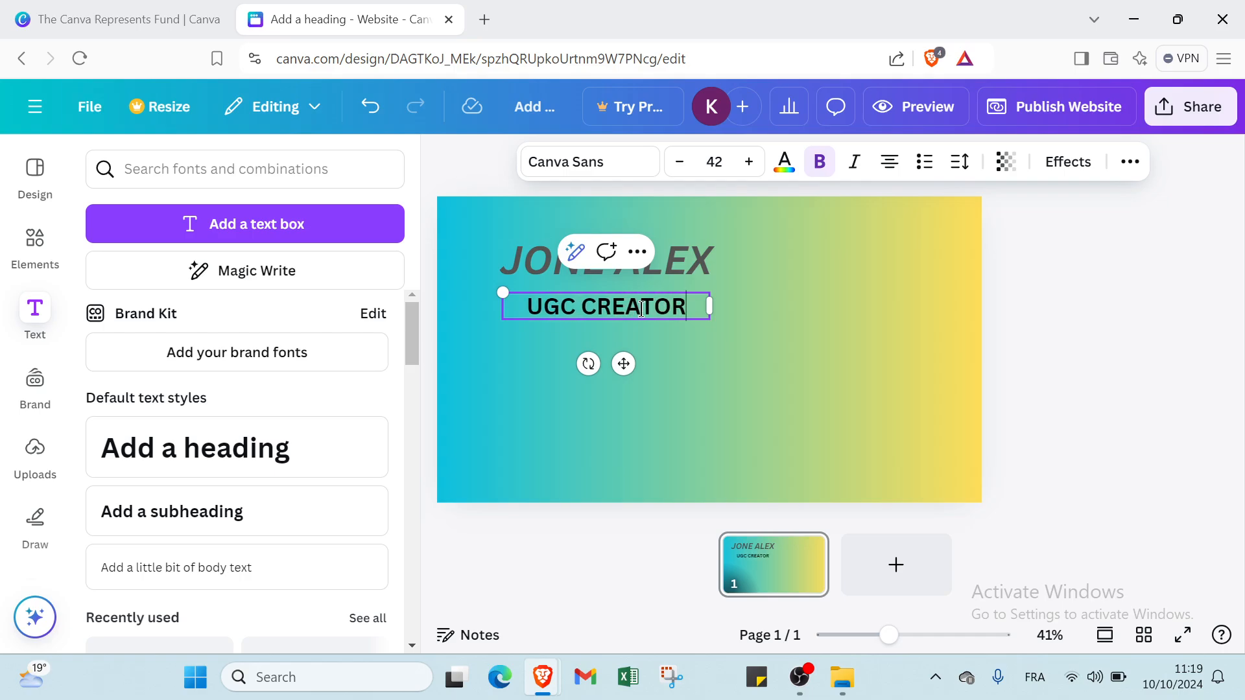
left_click(696, 341)
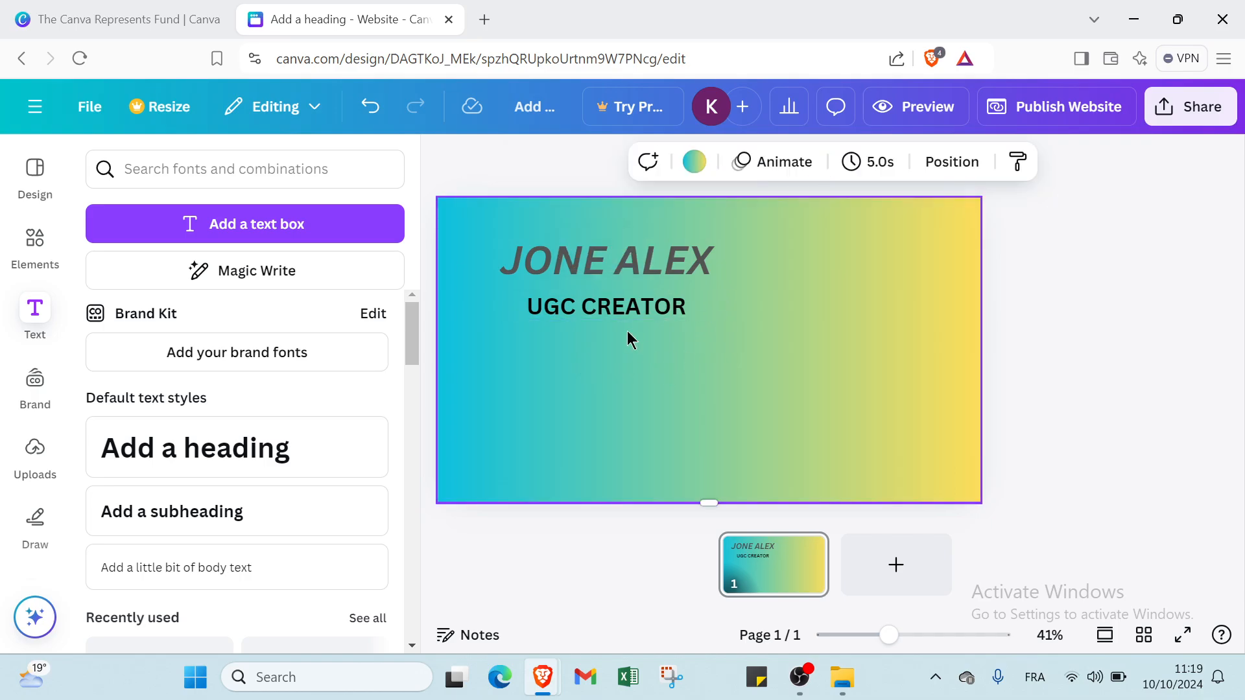
left_click_drag(617, 307, 624, 235)
left_click(615, 297)
left_click(658, 363)
left_click(635, 259)
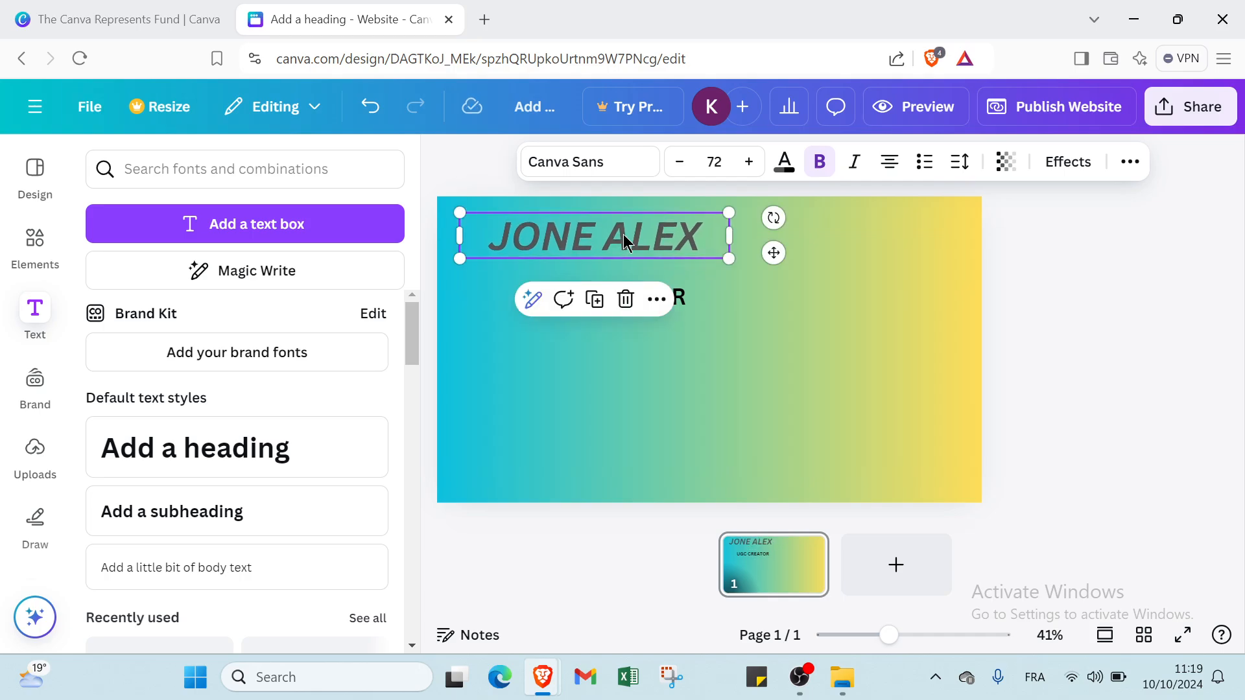
- Make the UGC CREATOR subheading italic and remove its bold weight
left_click(675, 297)
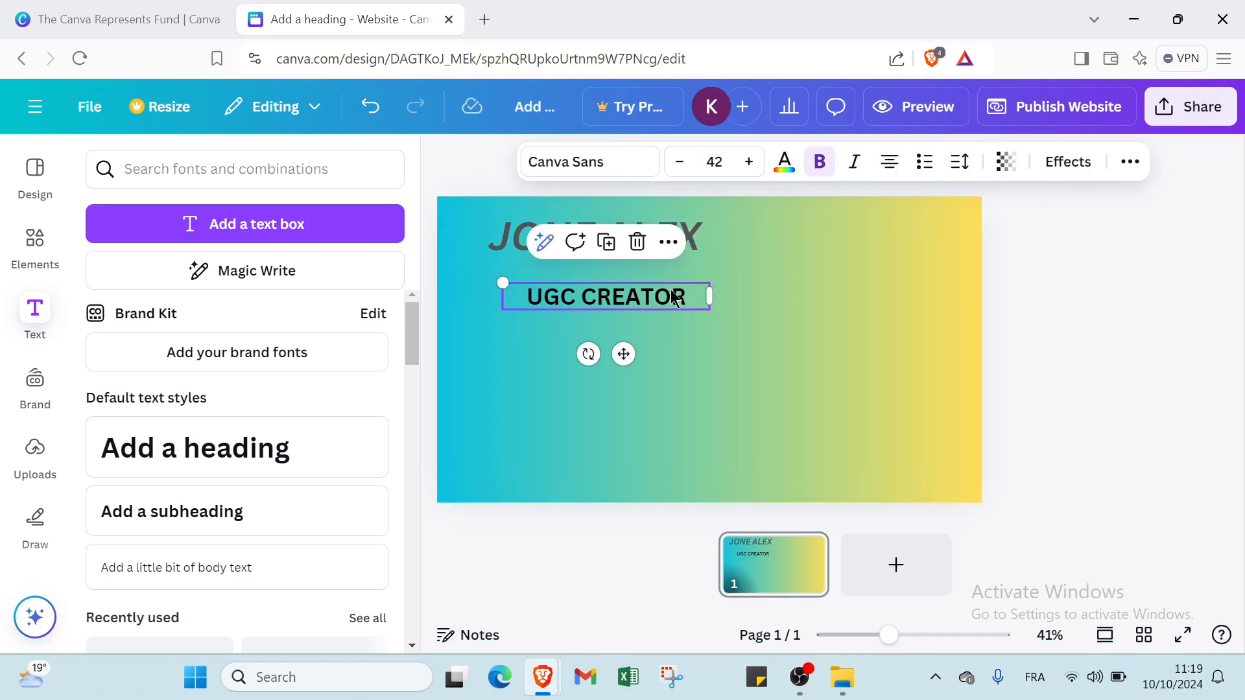
left_click(854, 166)
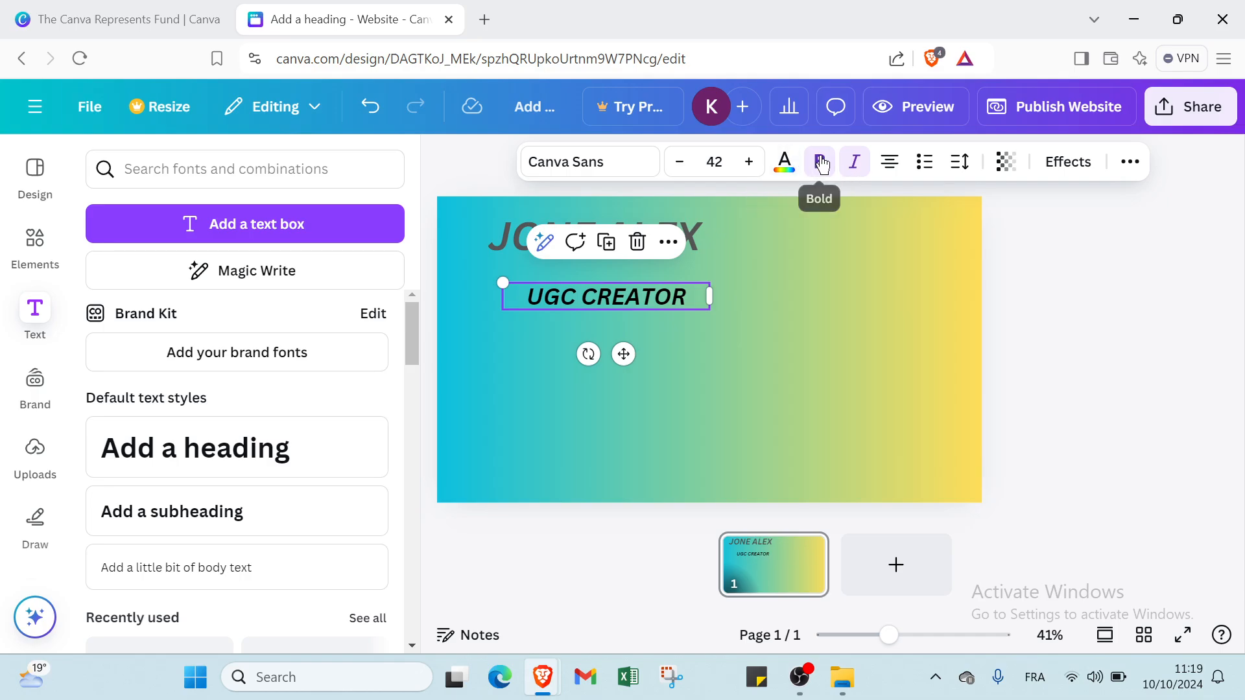
left_click(822, 164)
left_click(784, 163)
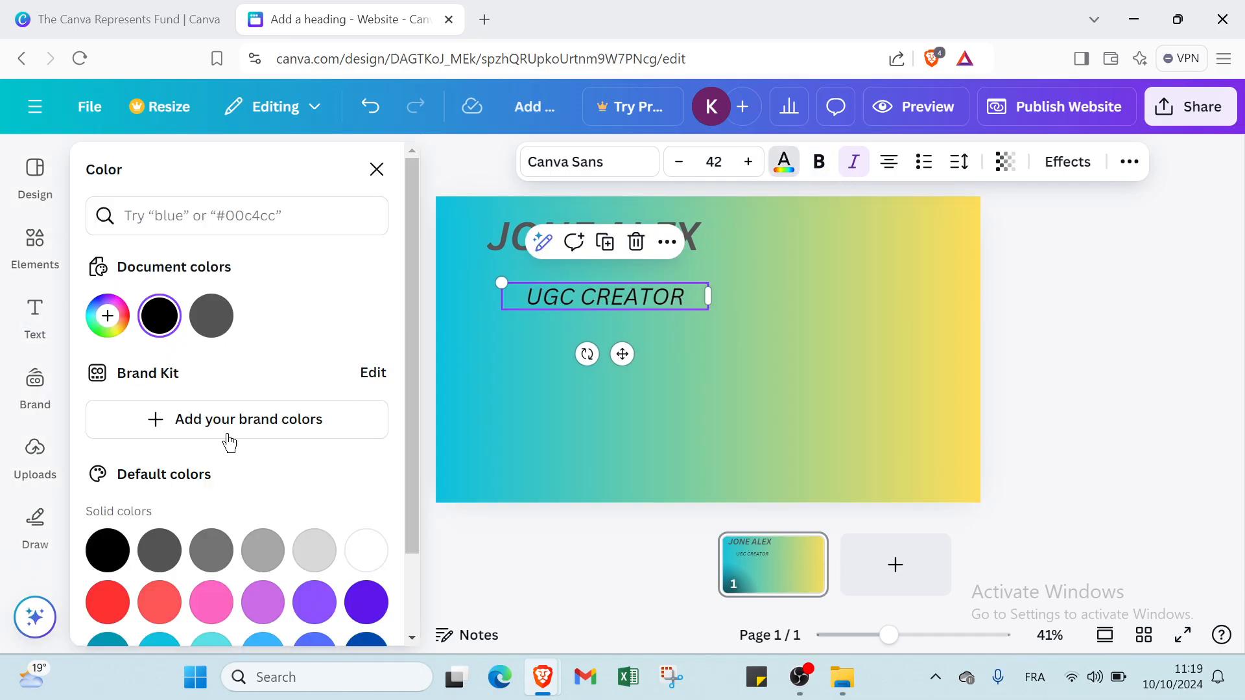
left_click(262, 550)
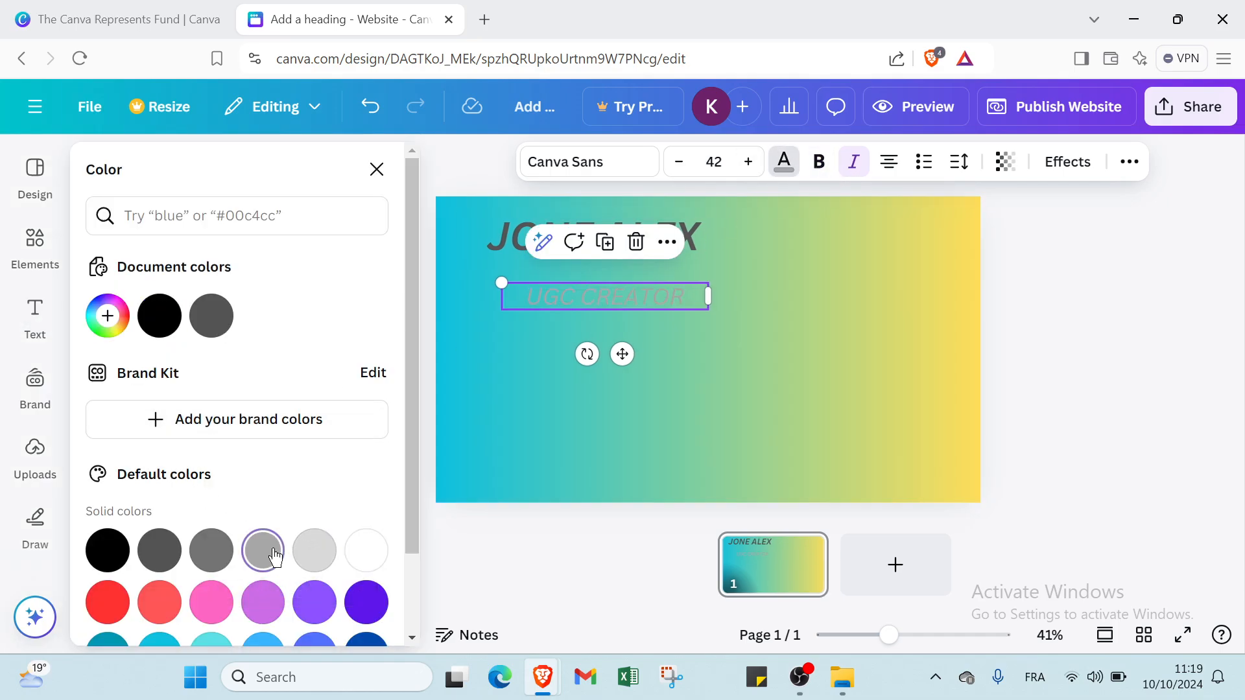
left_click(211, 550)
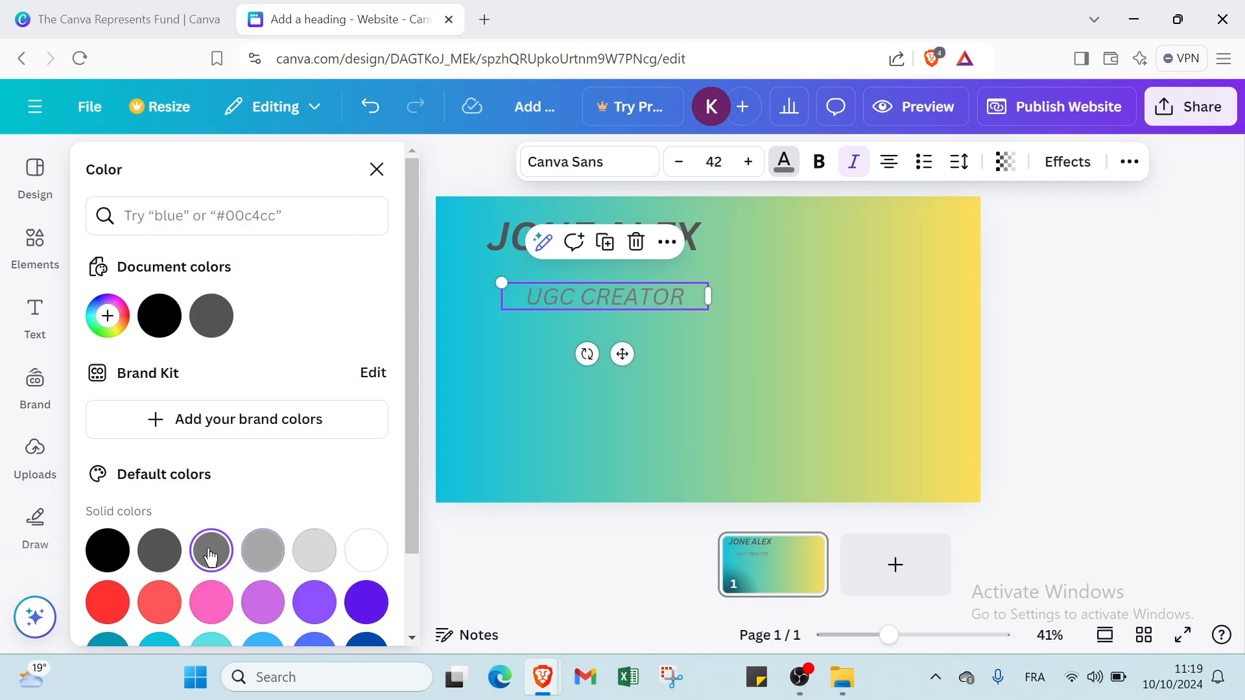
left_click(158, 566)
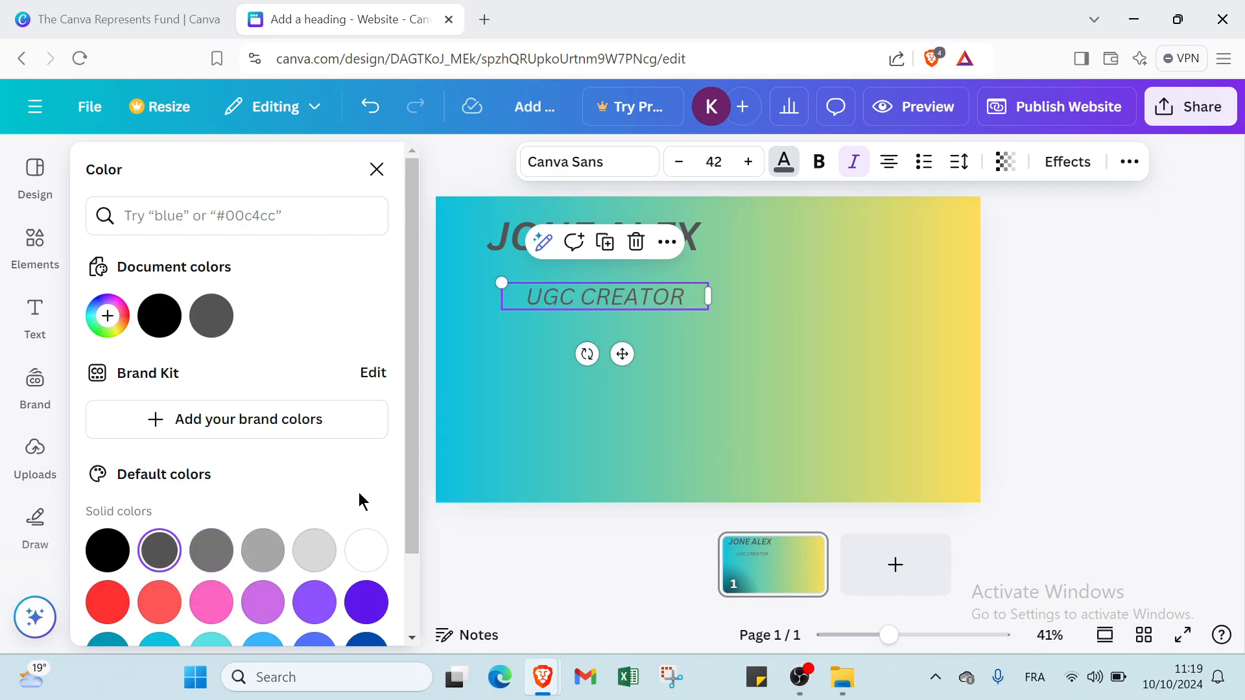
left_click(827, 454)
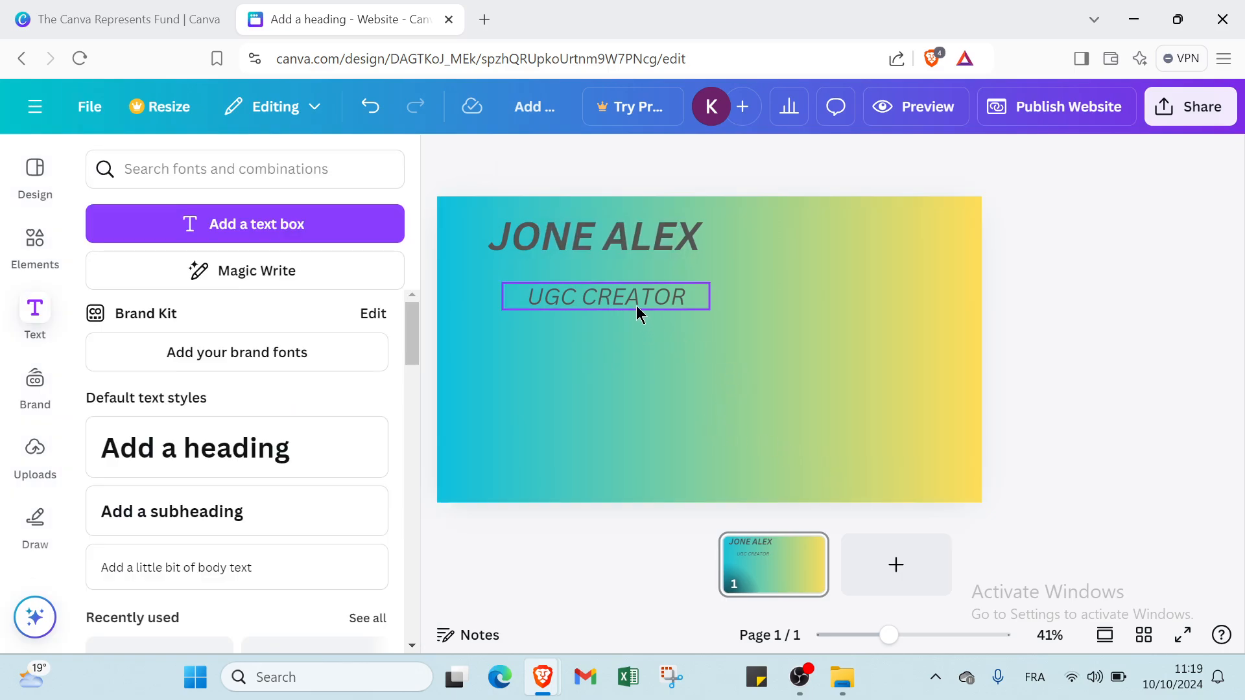
mouse_move(636, 305)
left_mouse_down()
mouse_move(622, 277)
mouse_move(631, 290)
left_mouse_up()
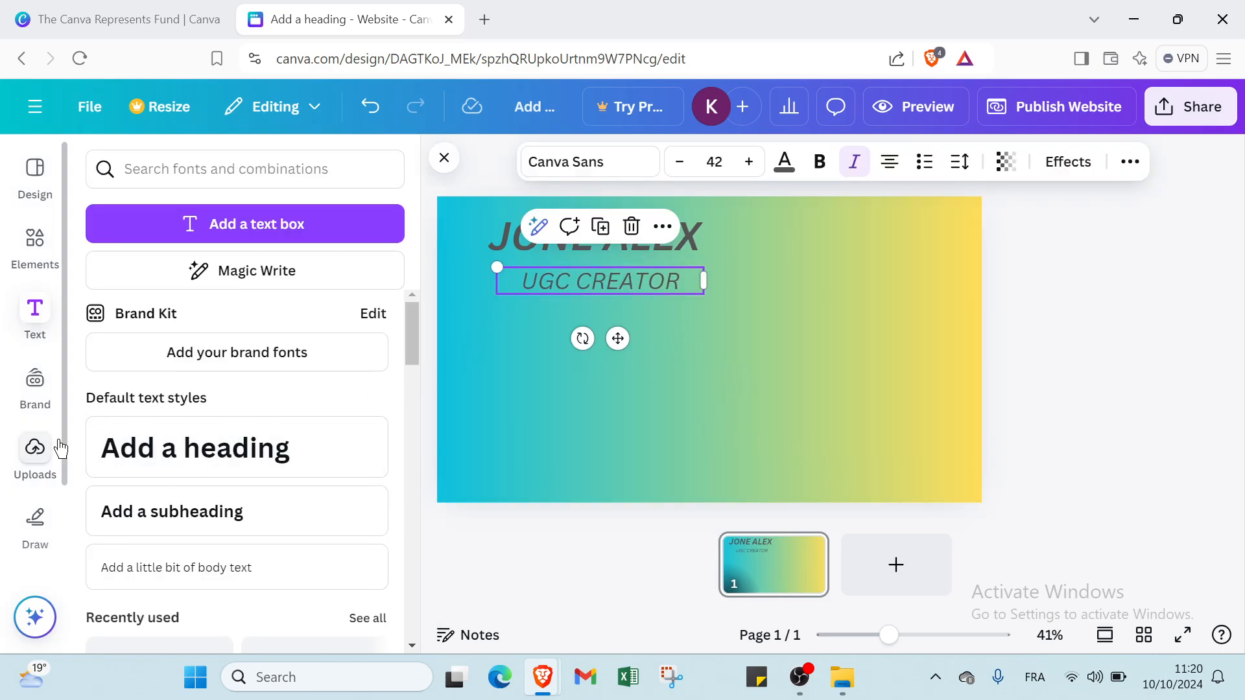
- Add the envelope icon from Elements, shrink it, and place it at the page's left edge
left_click(28, 275)
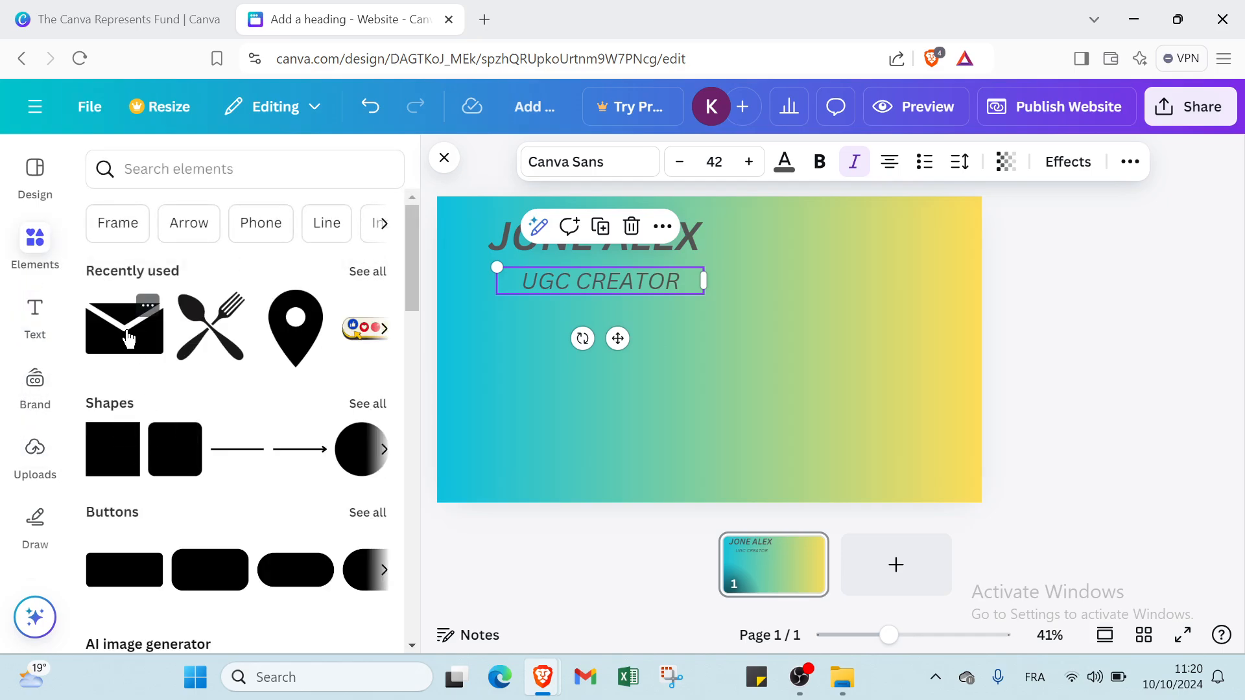
left_click(133, 352)
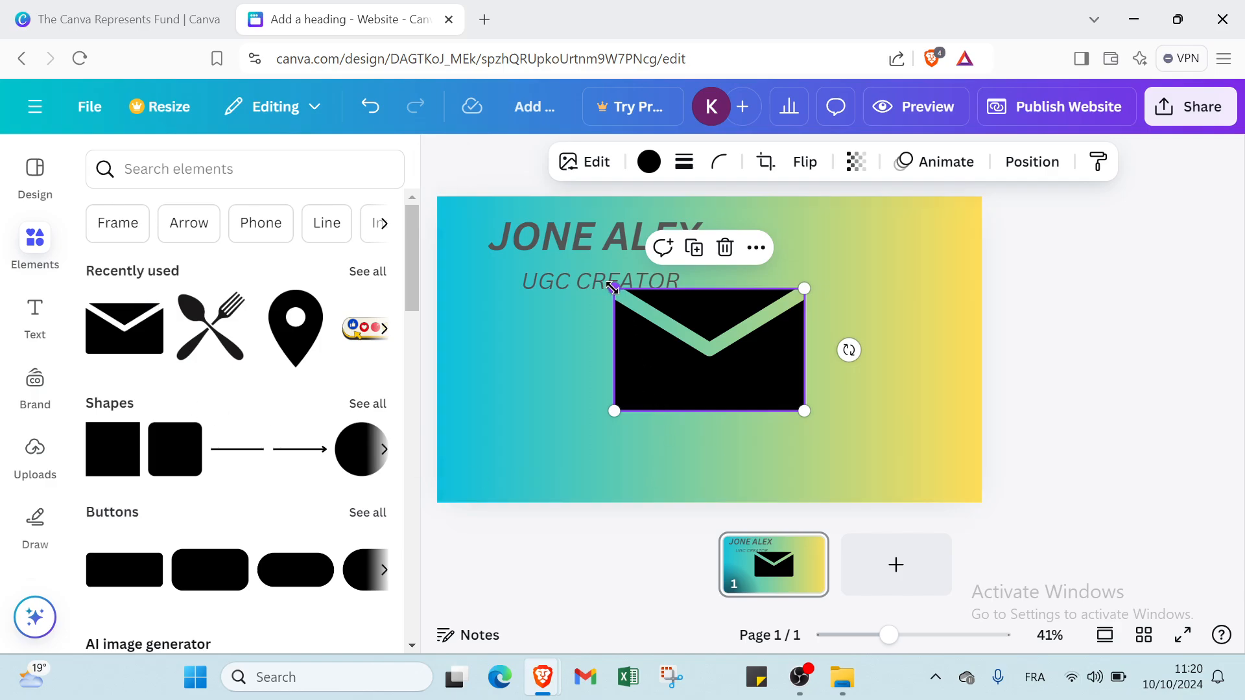
left_click_drag(612, 286, 485, 338)
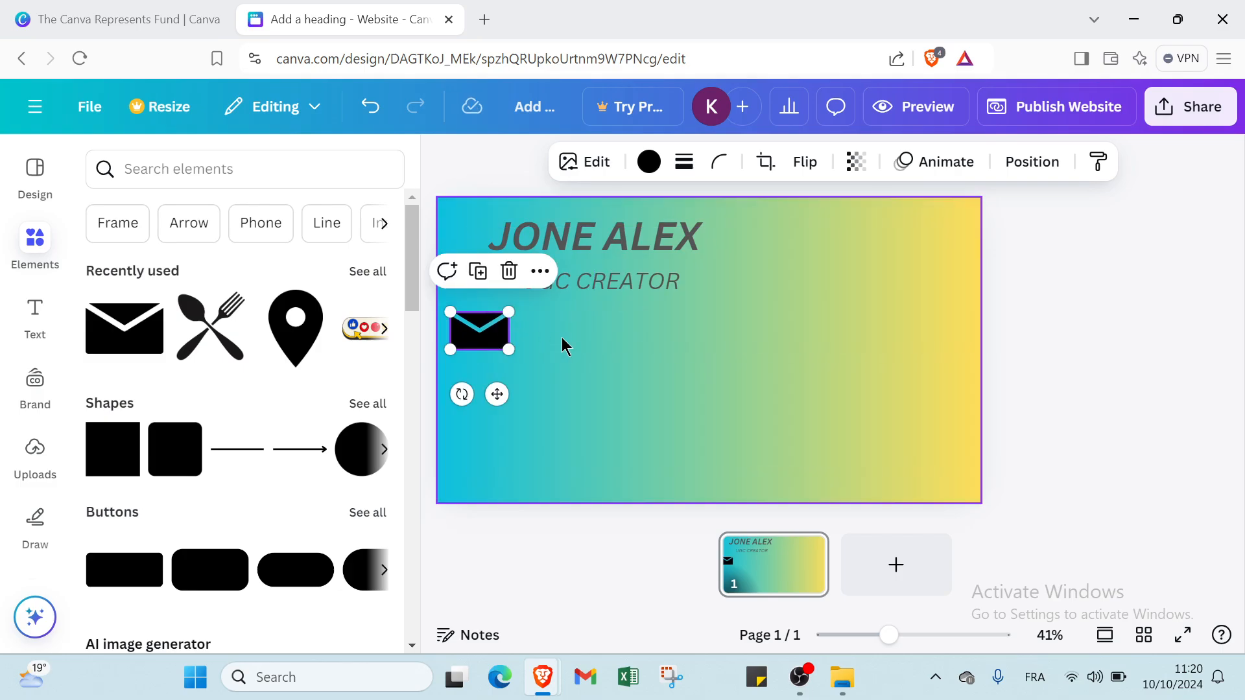
left_click(564, 345)
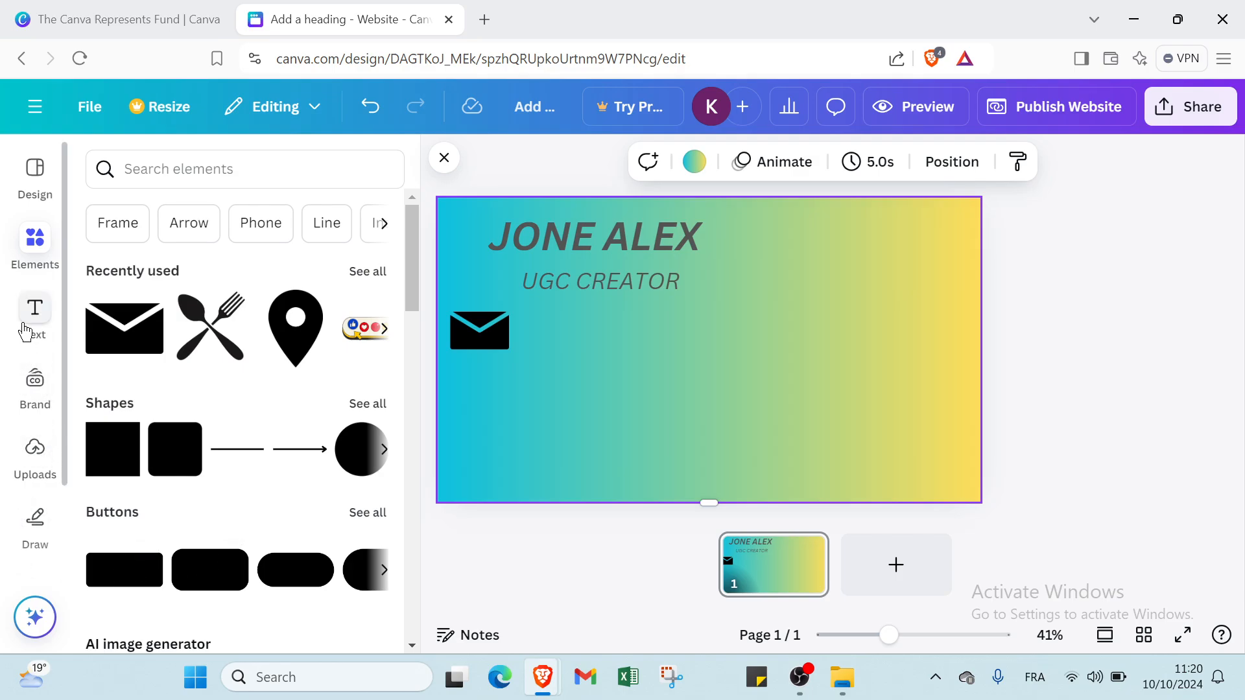
- Add a size 25 italic body-text line beside the envelope containing the contact e-mail address
left_click(25, 328)
left_click(181, 574)
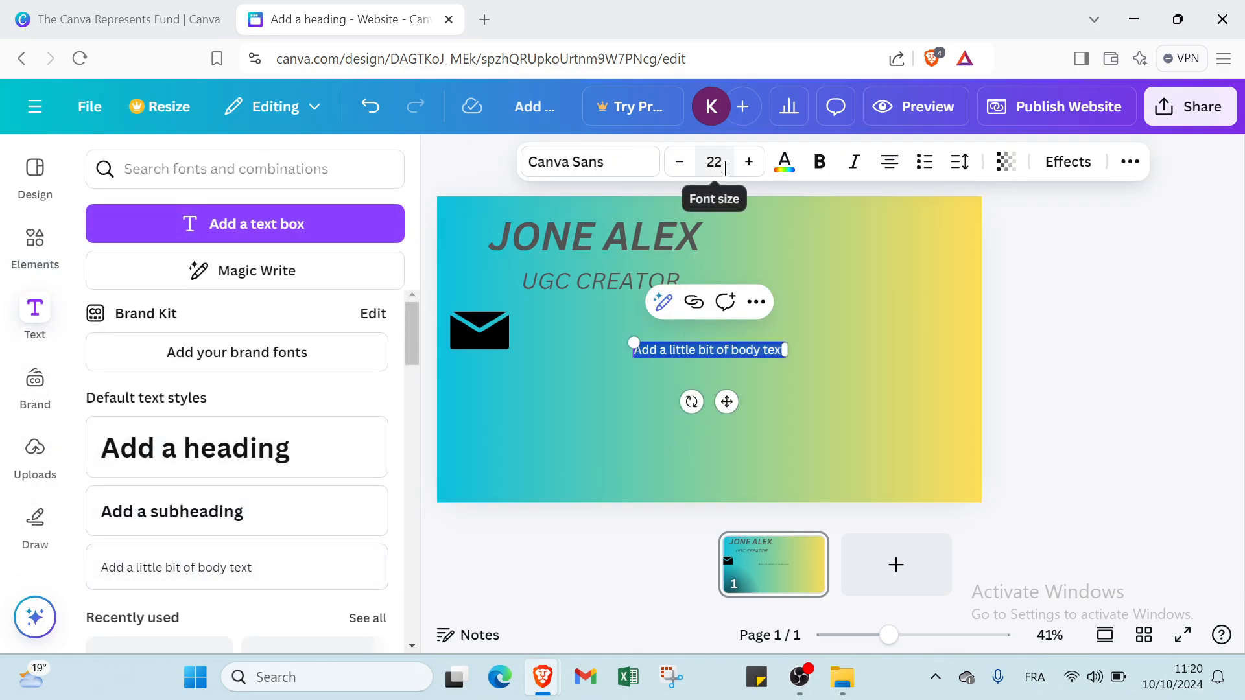
left_click(749, 162)
left_click(749, 162)
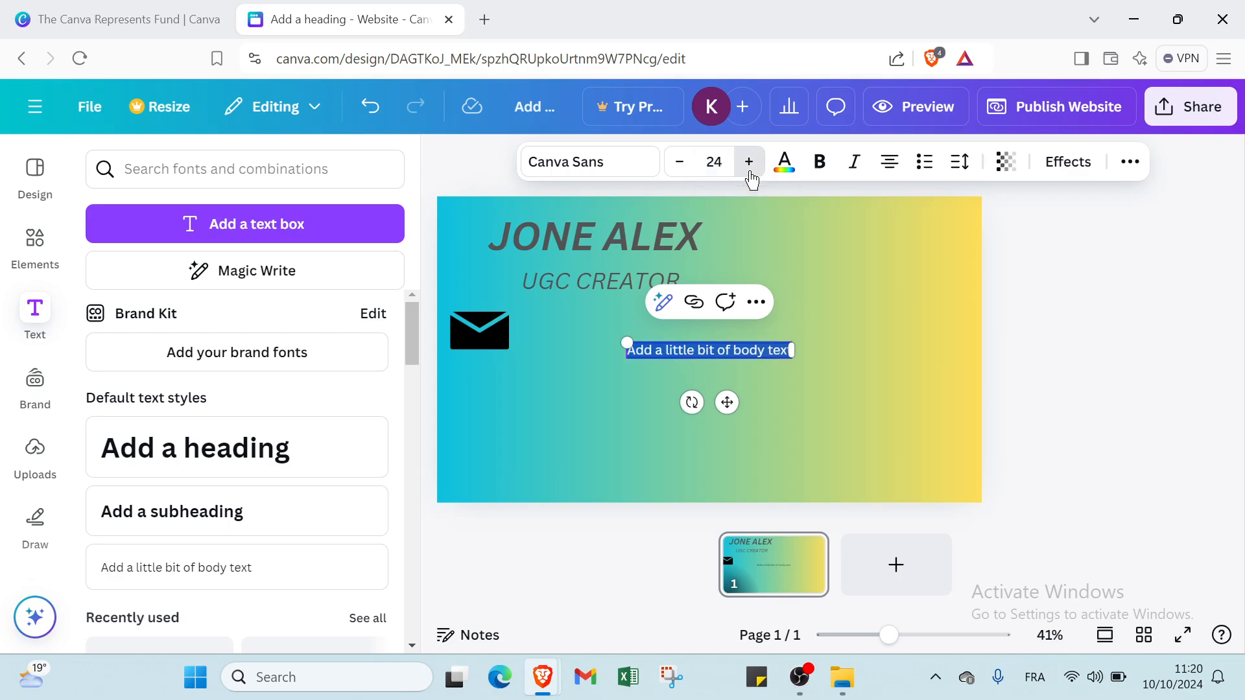
left_click(749, 162)
left_click(851, 158)
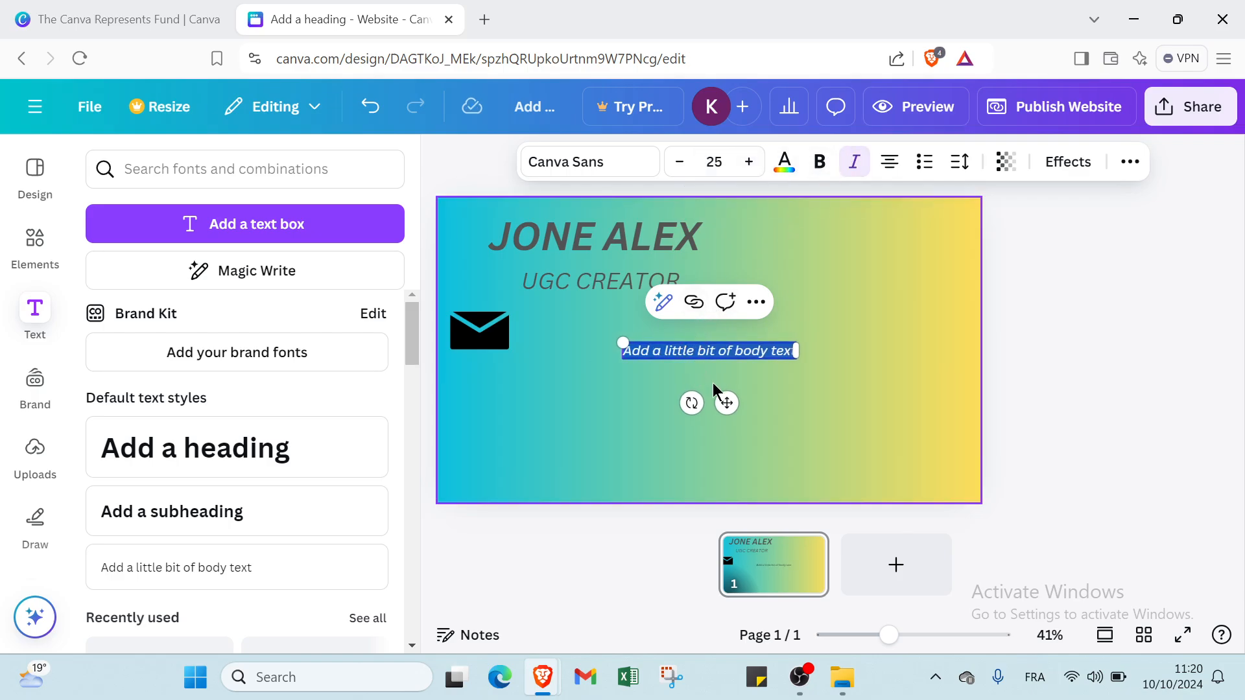
left_click(726, 401)
left_click_drag(714, 355, 627, 326)
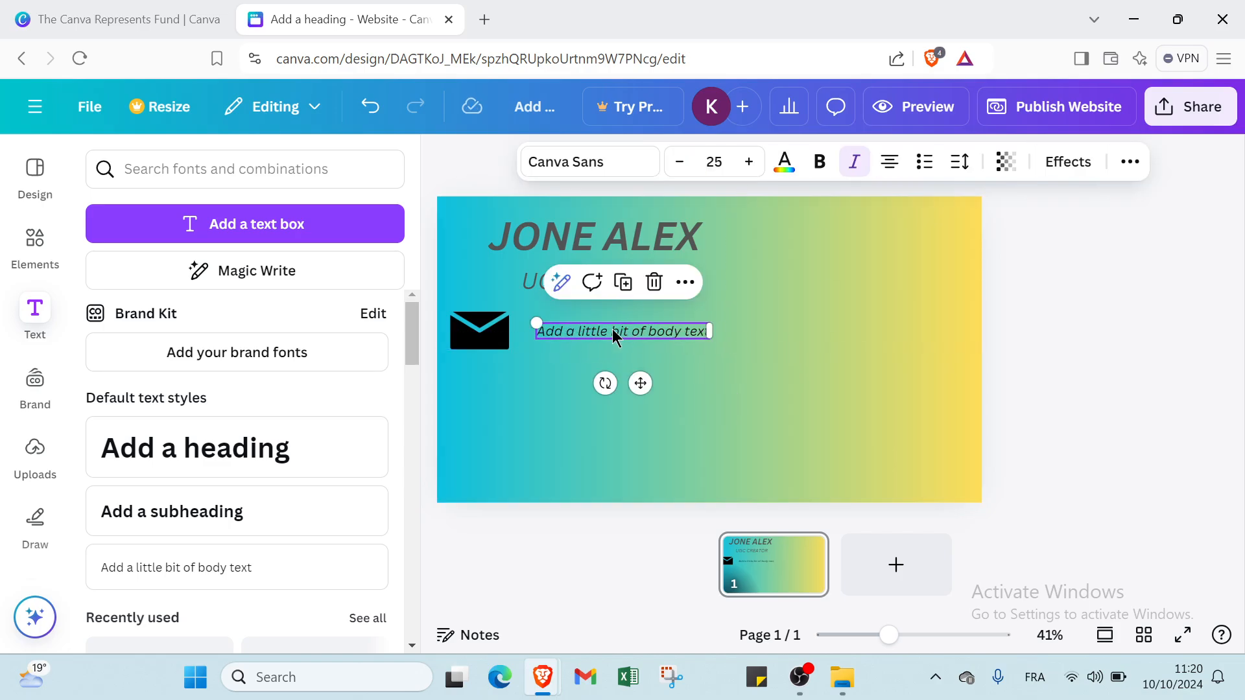
double_click(618, 332)
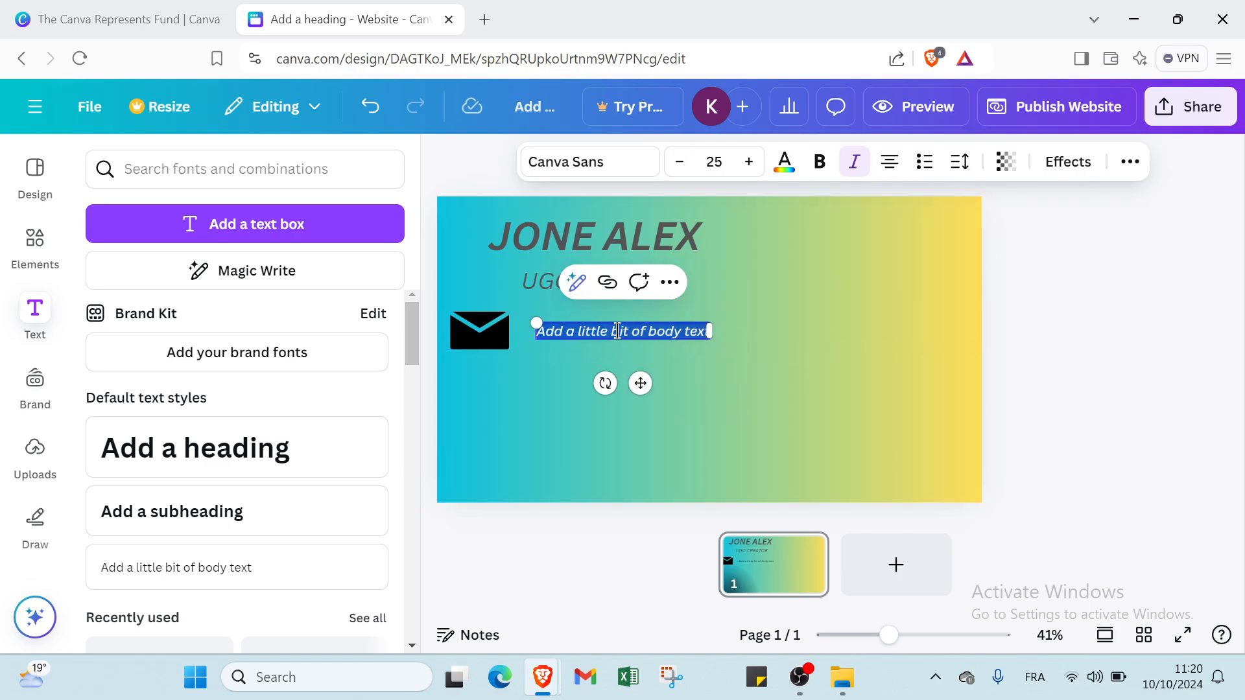
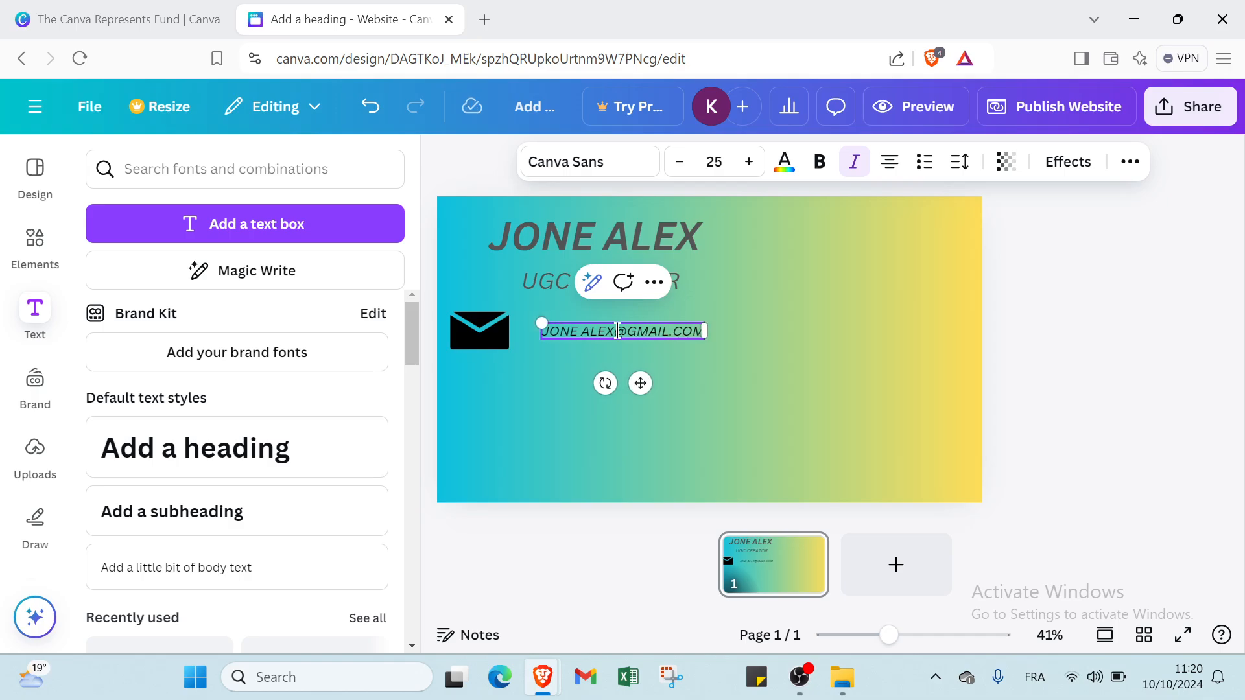
left_click(520, 361)
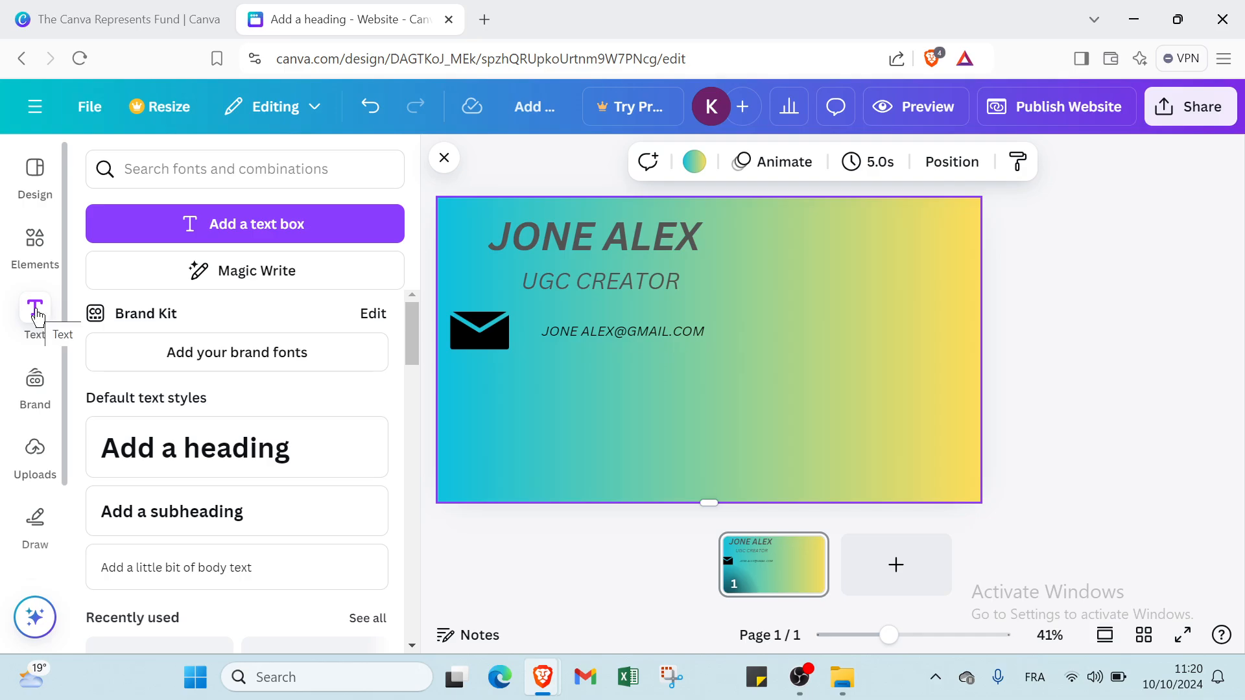
- Add the fork-and-spoon icon, shrunk to match the envelope, beneath the envelope icon
left_click(34, 272)
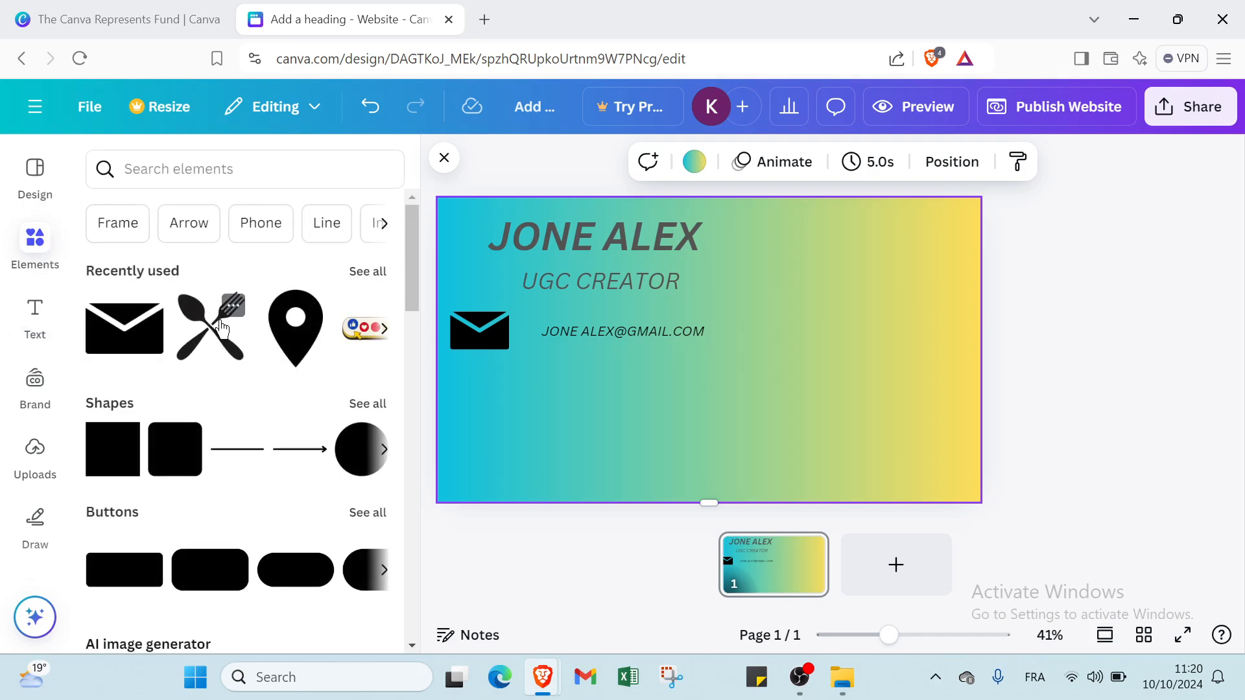
left_click(221, 327)
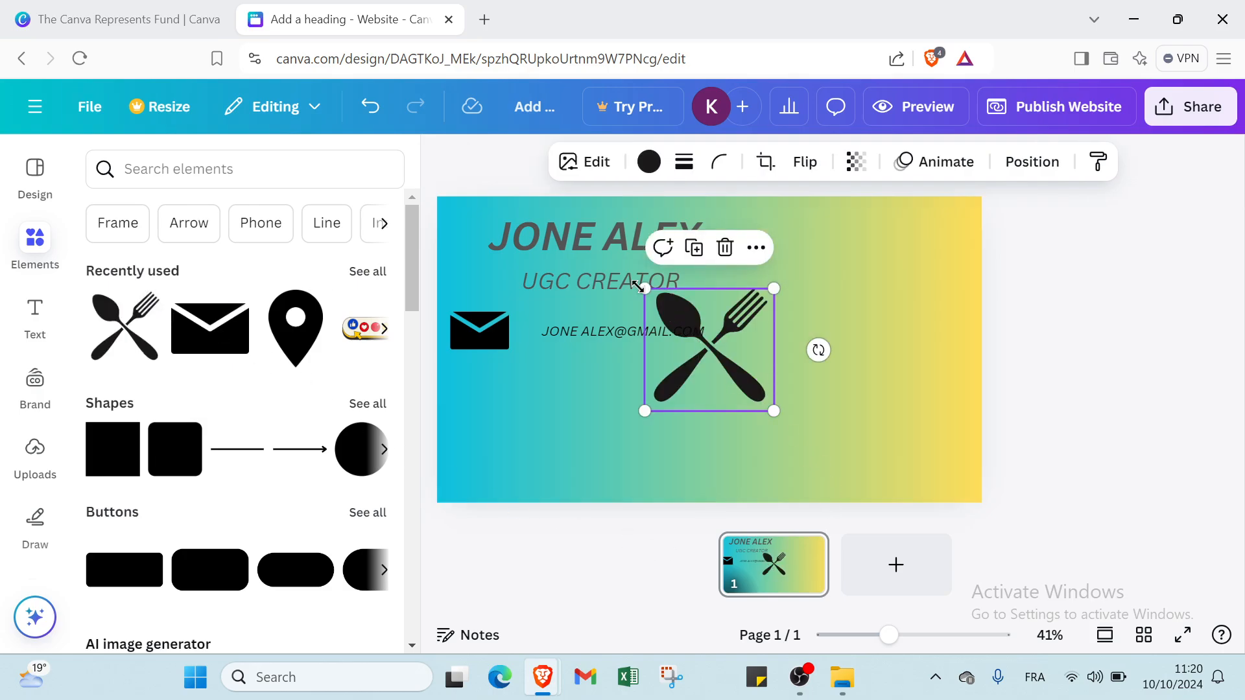
left_click_drag(645, 288, 474, 407)
left_click_drag(443, 367, 497, 399)
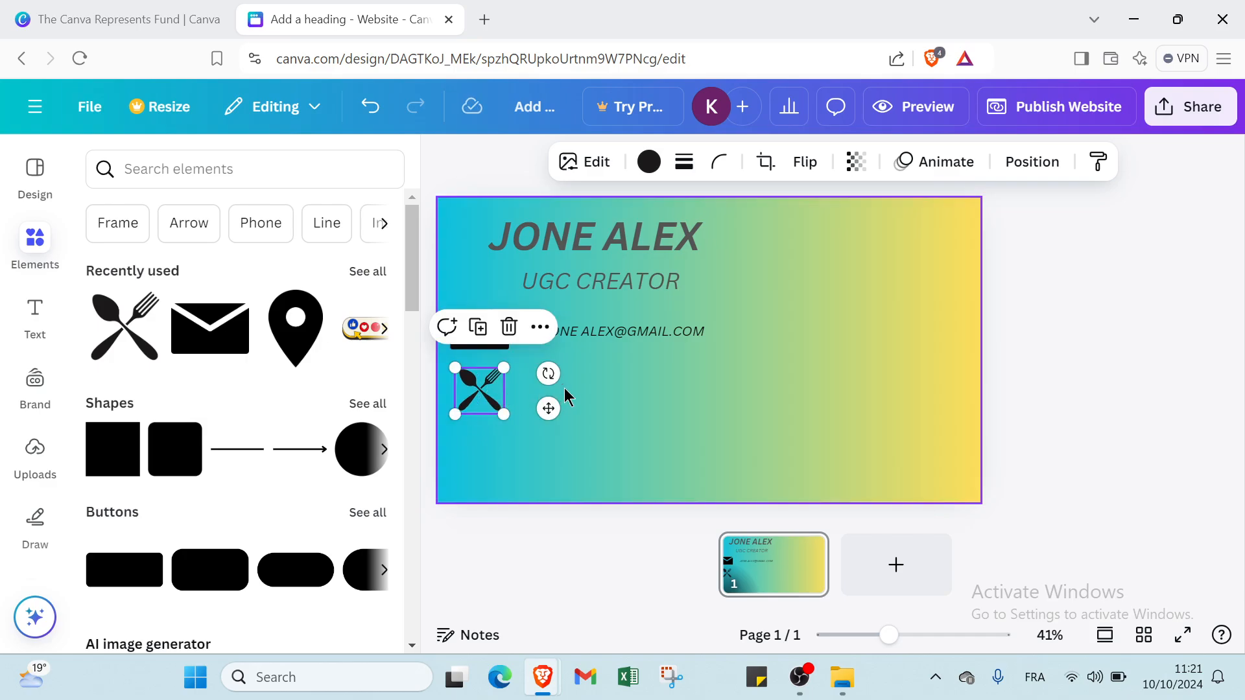
left_click(588, 402)
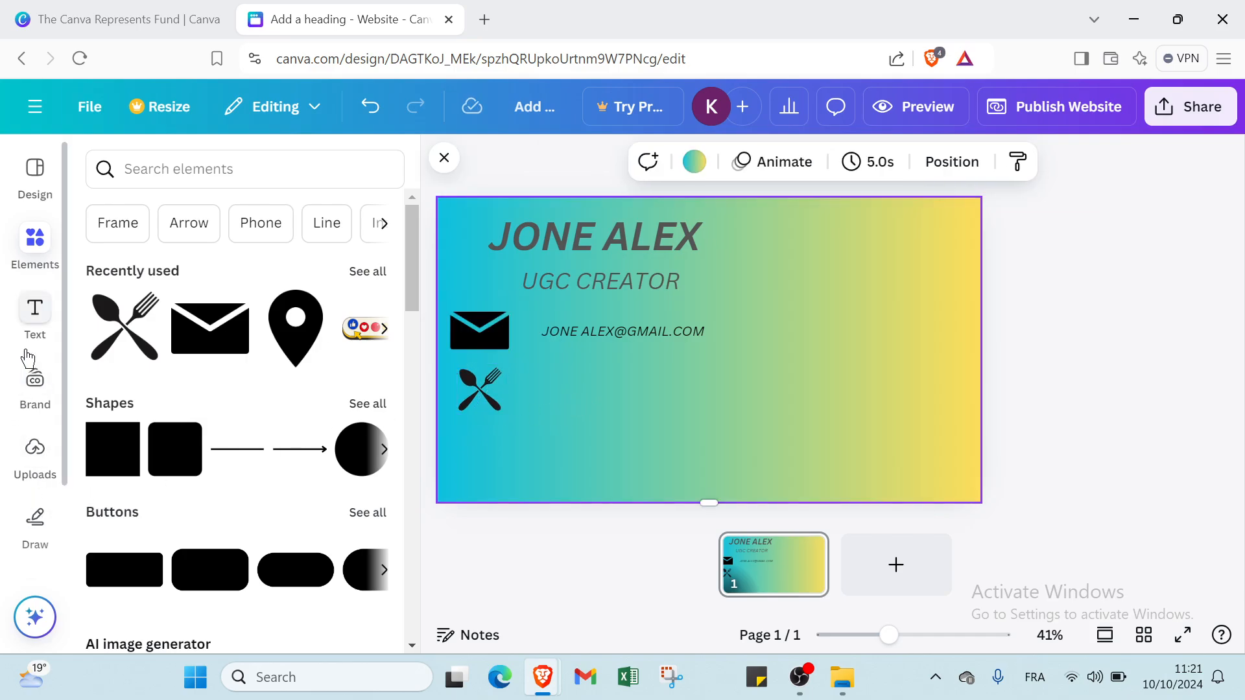
- Add a size 25 italic body-text line reading 'FAST FOOD SNACKS' beside the fork icon
left_click(34, 328)
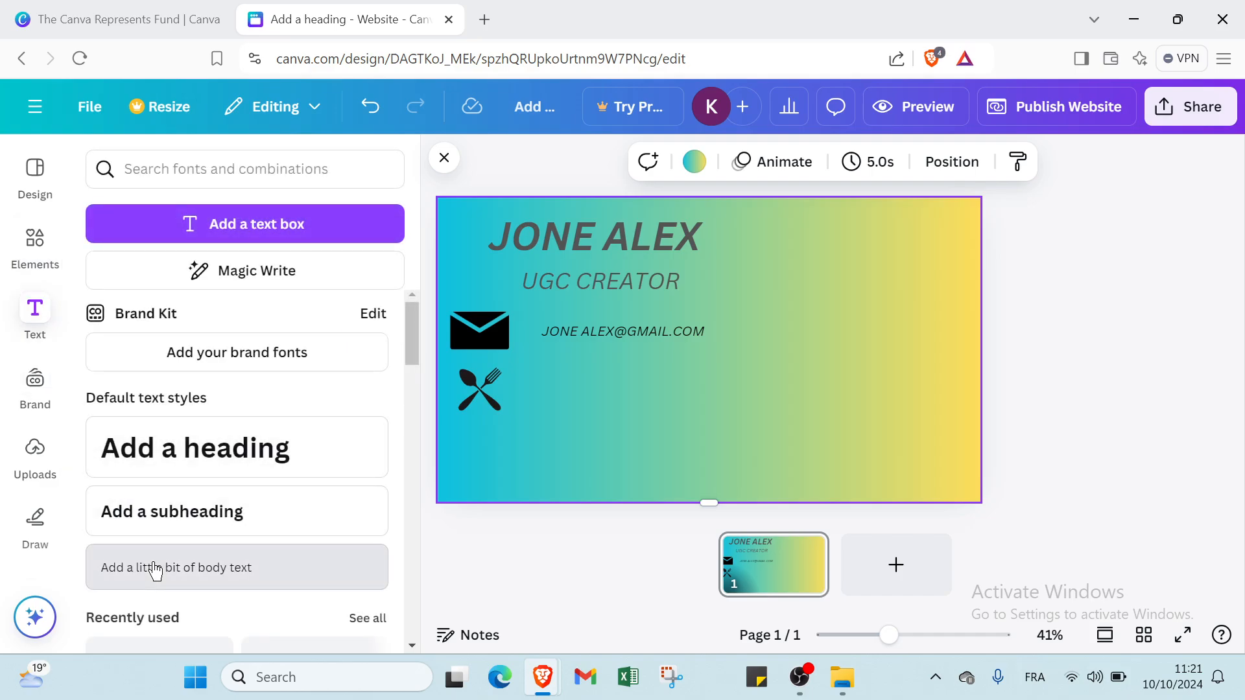
left_click(158, 568)
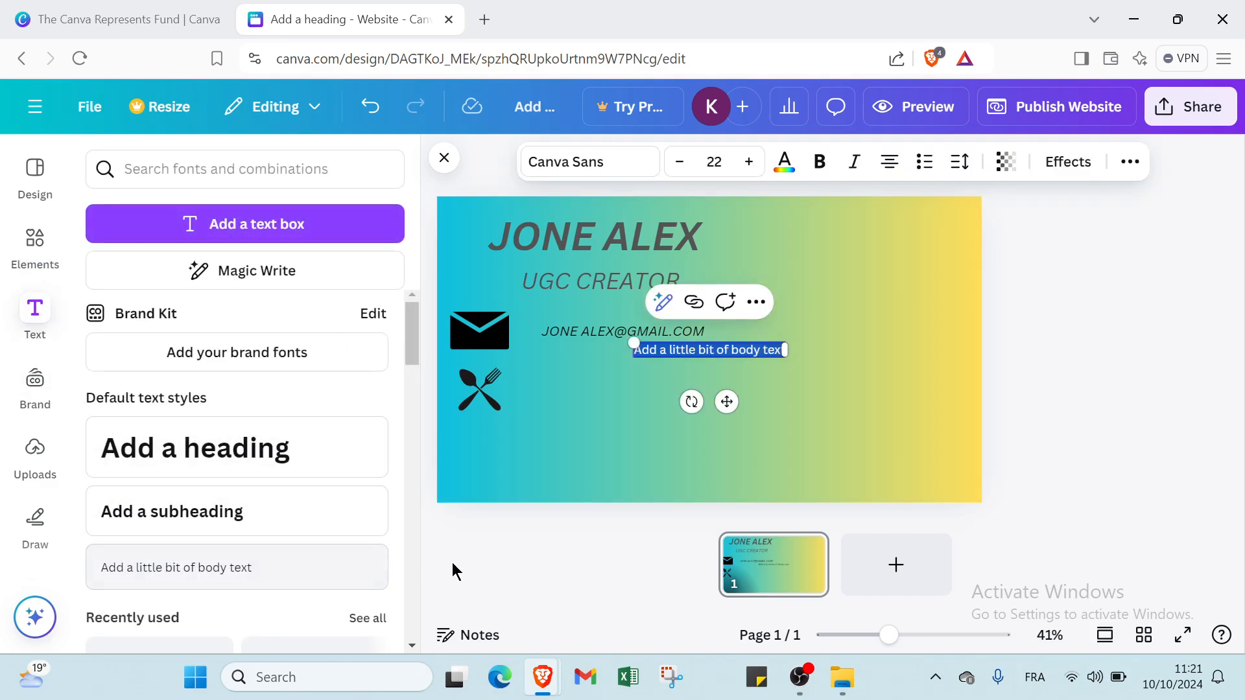
left_click(607, 422)
left_click_drag(714, 353, 629, 396)
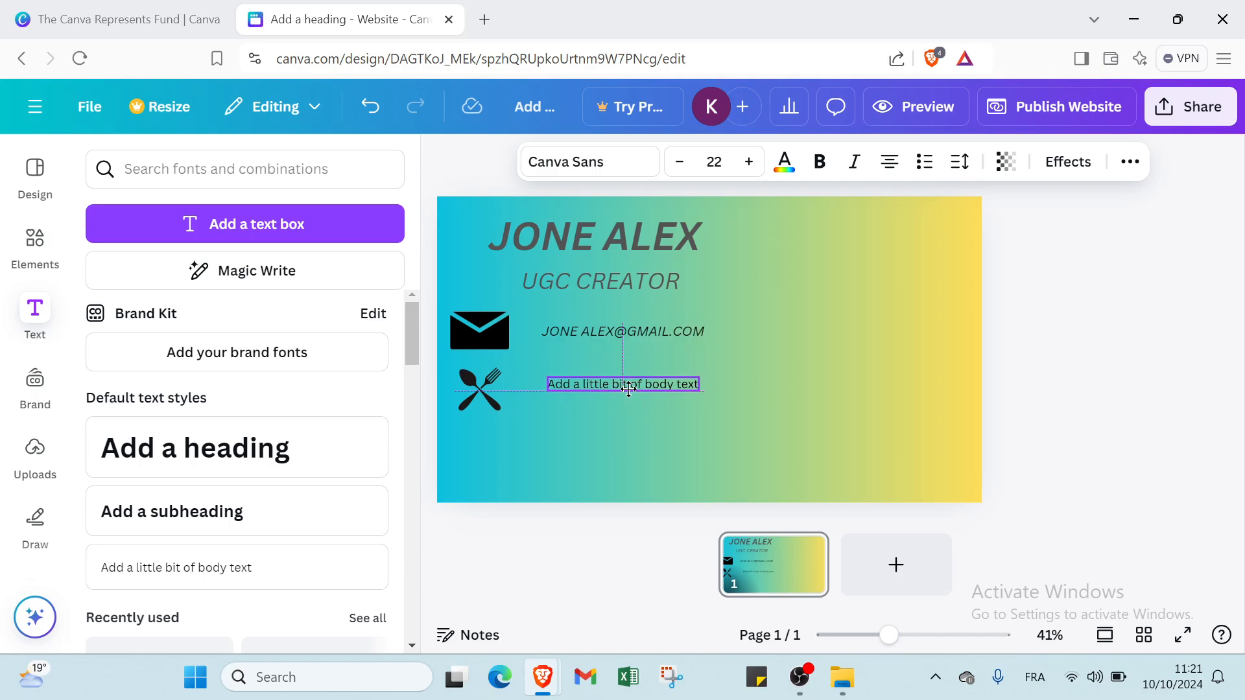
double_click(629, 388)
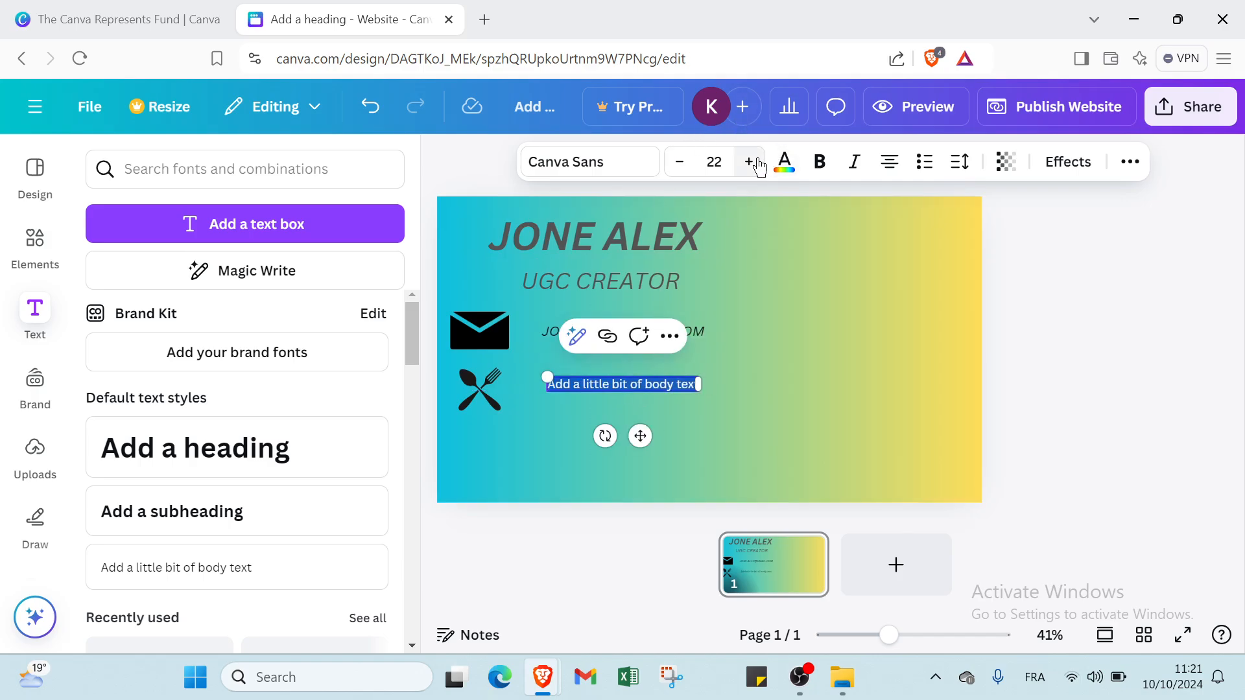
left_click(749, 162)
left_click(749, 161)
left_click(749, 161)
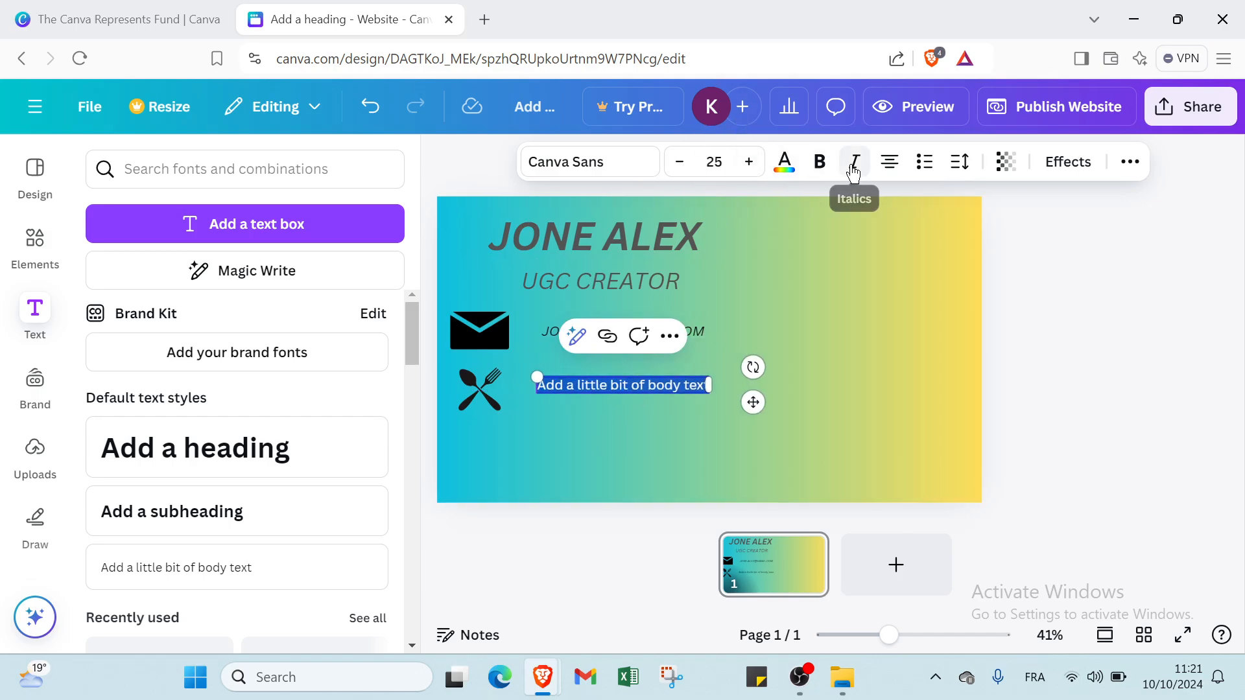
left_click(855, 162)
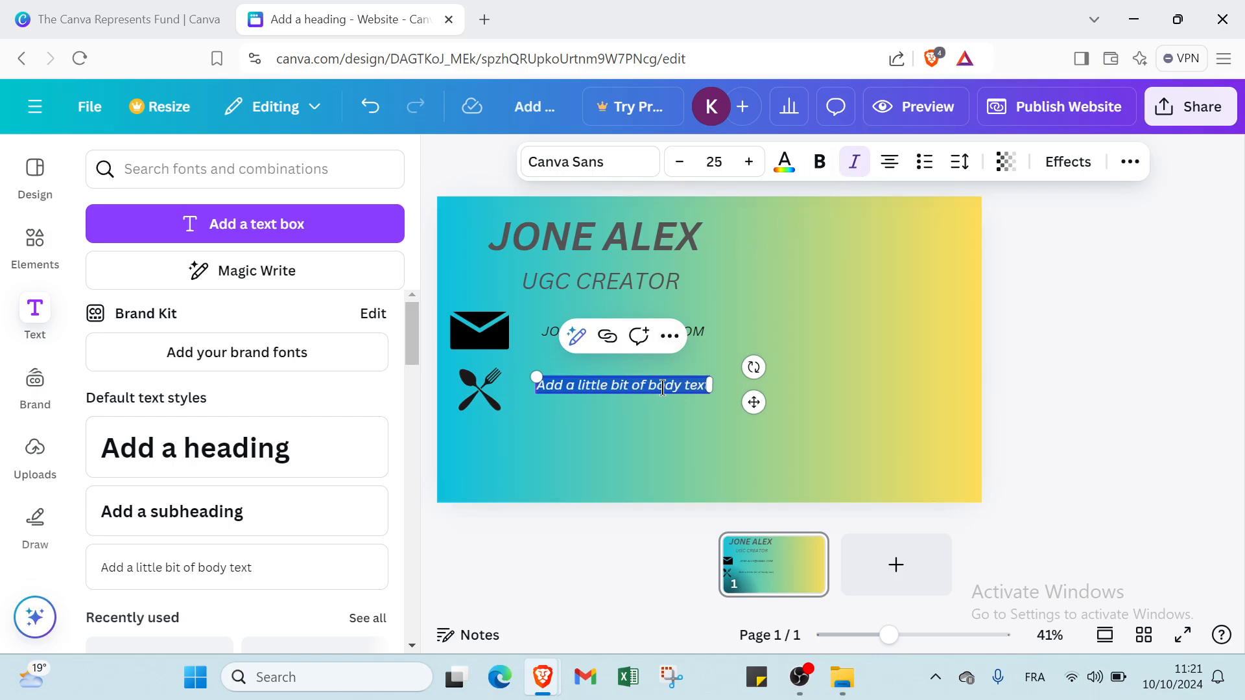
type("F")
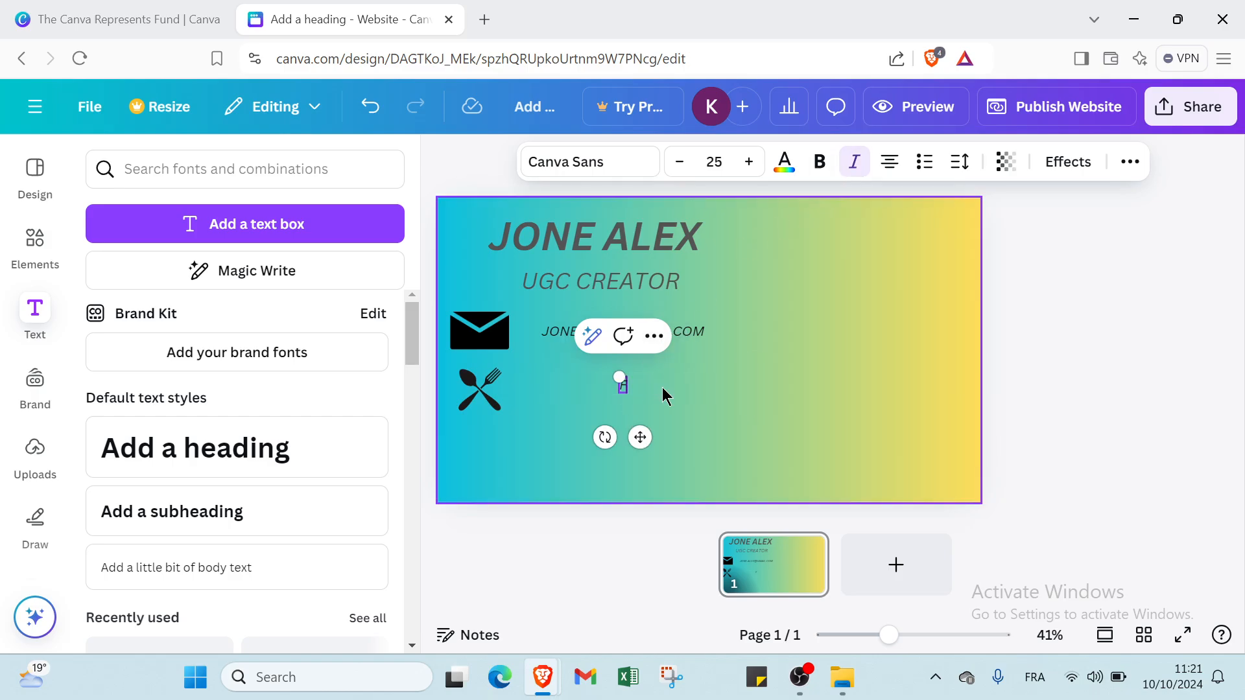
type("AST FOOD")
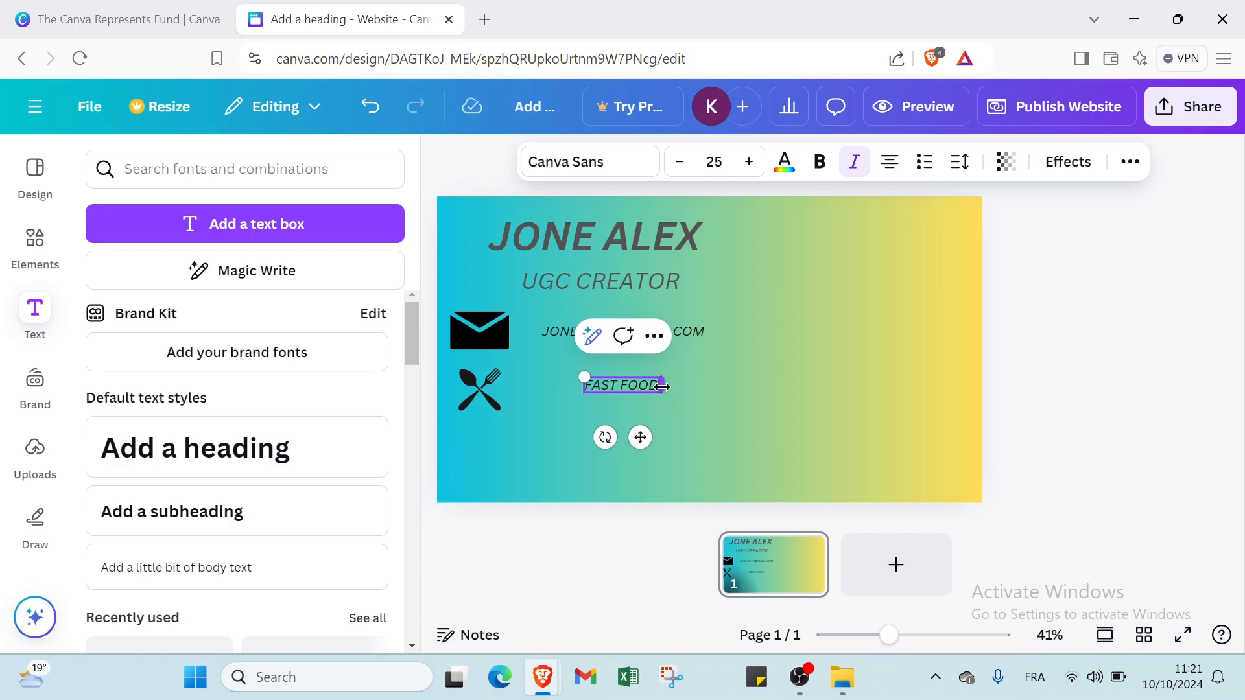
type(" S")
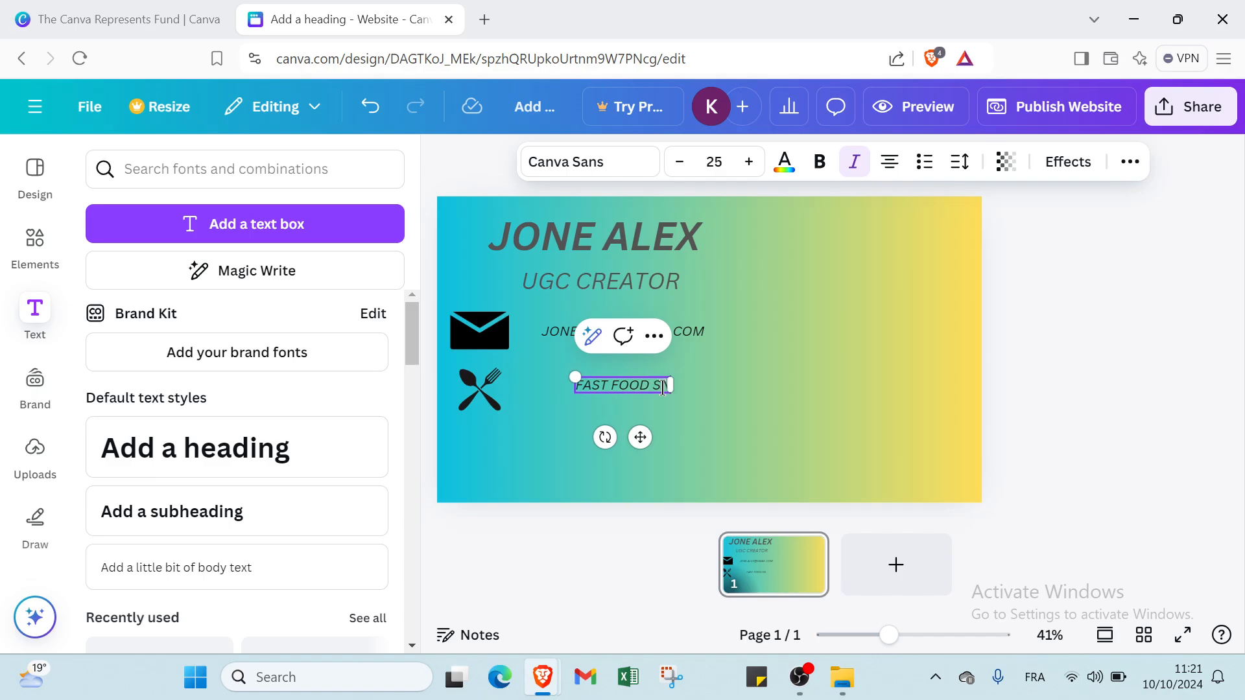
type("NACKS")
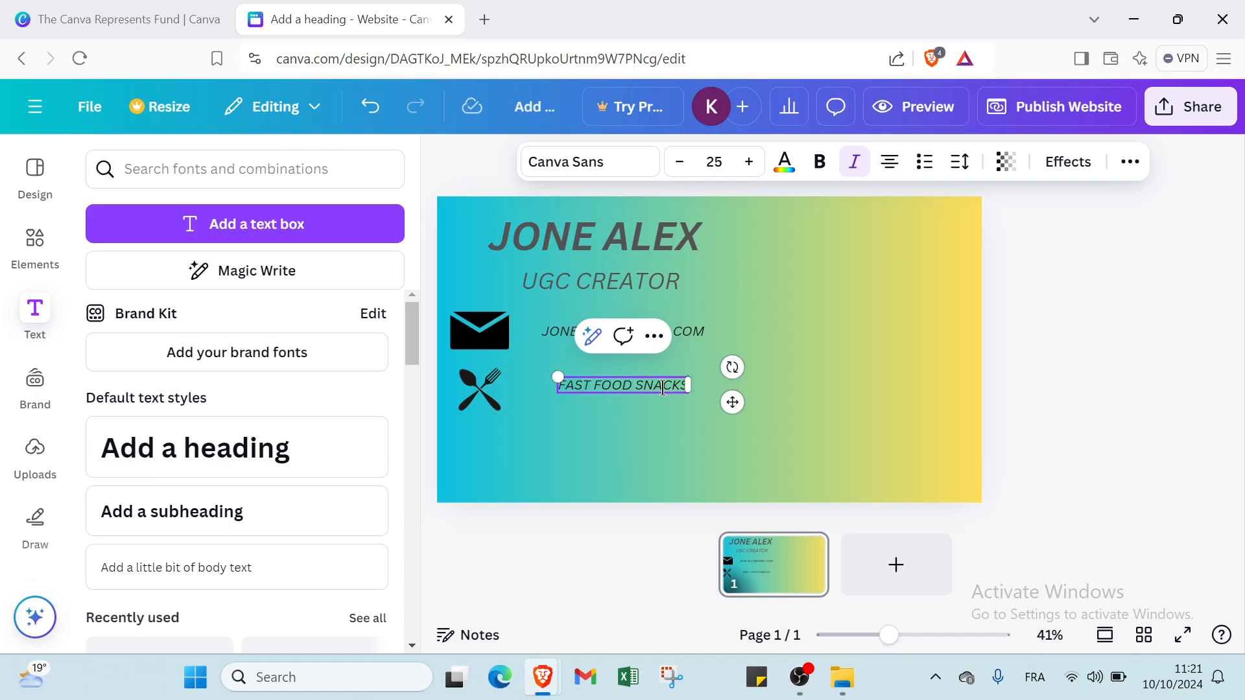
left_click(639, 438)
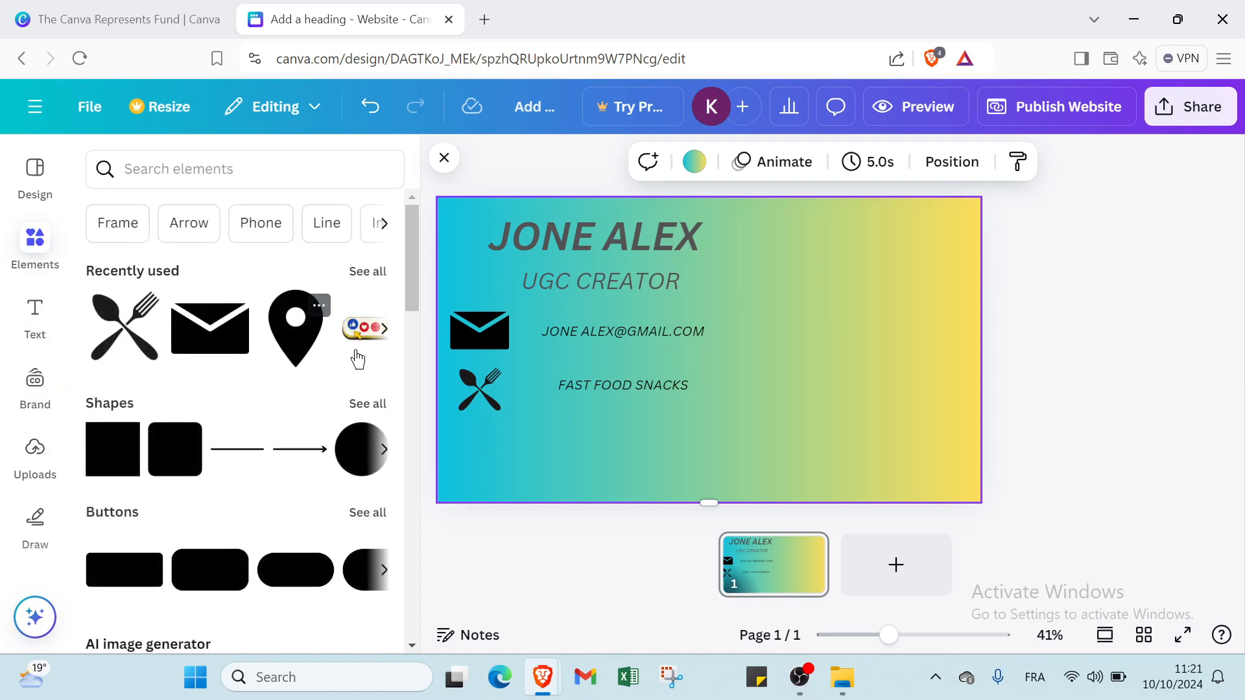
- Add a location pin icon, shrunk and placed under the fork-and-spoon icon
left_click(296, 329)
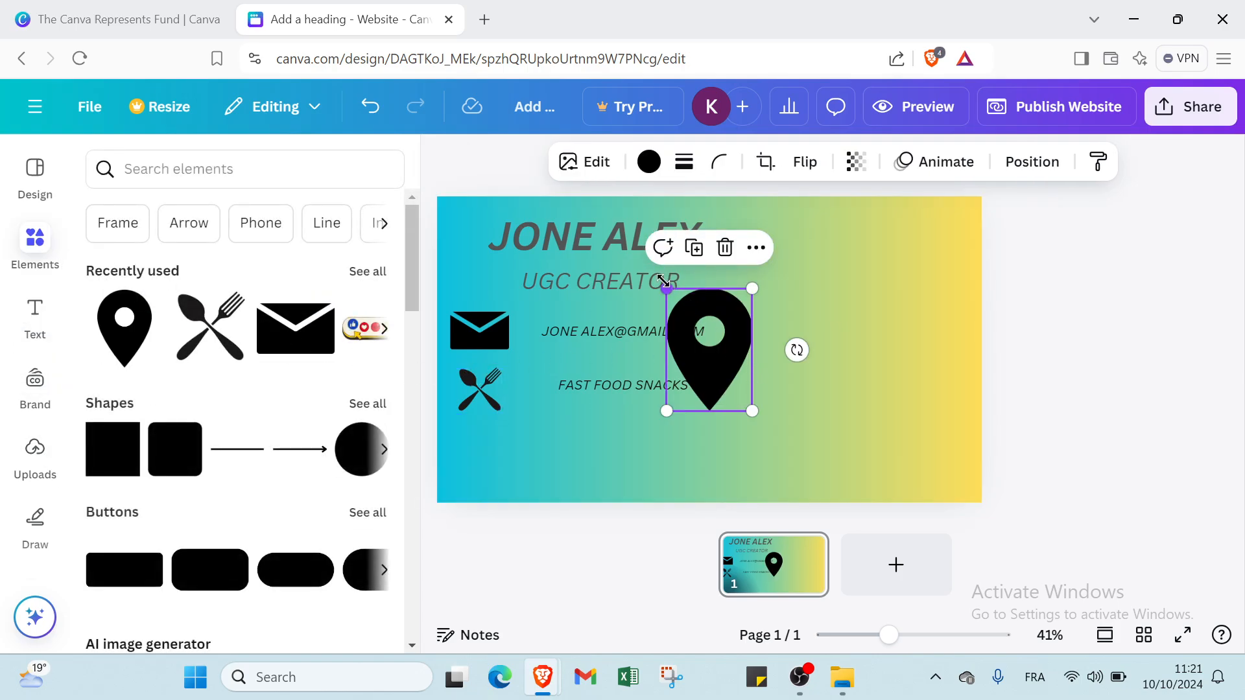
left_click_drag(668, 285, 467, 456)
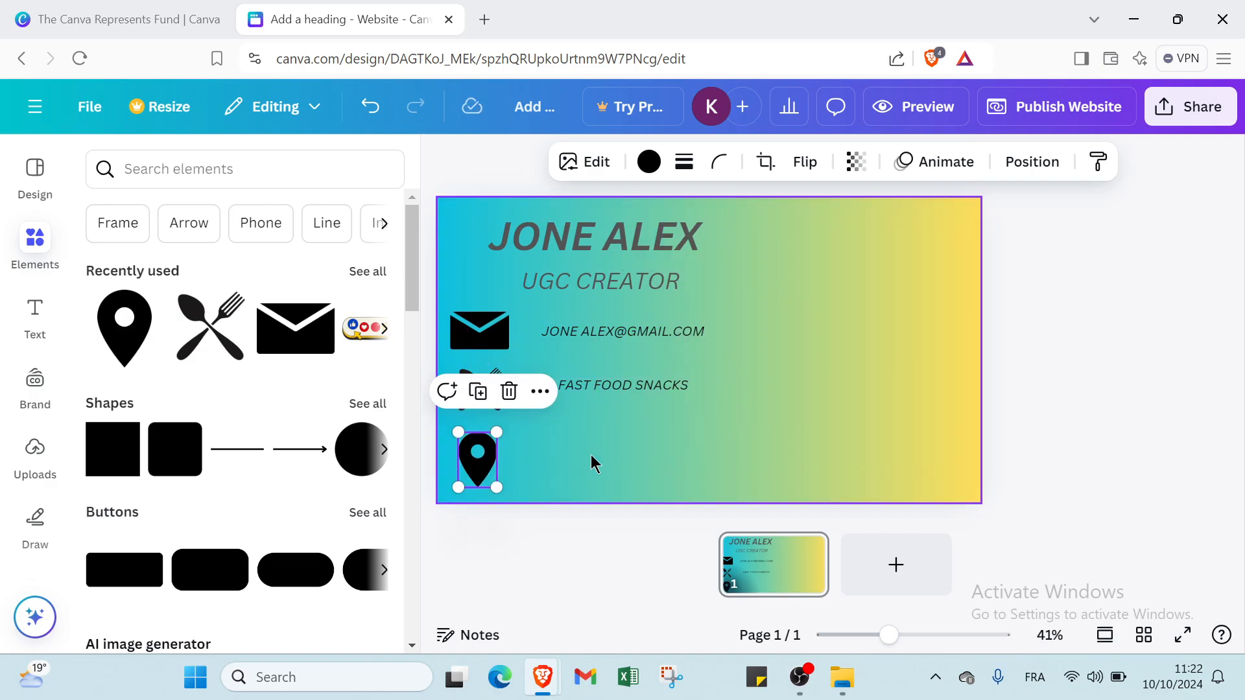
left_click(593, 461)
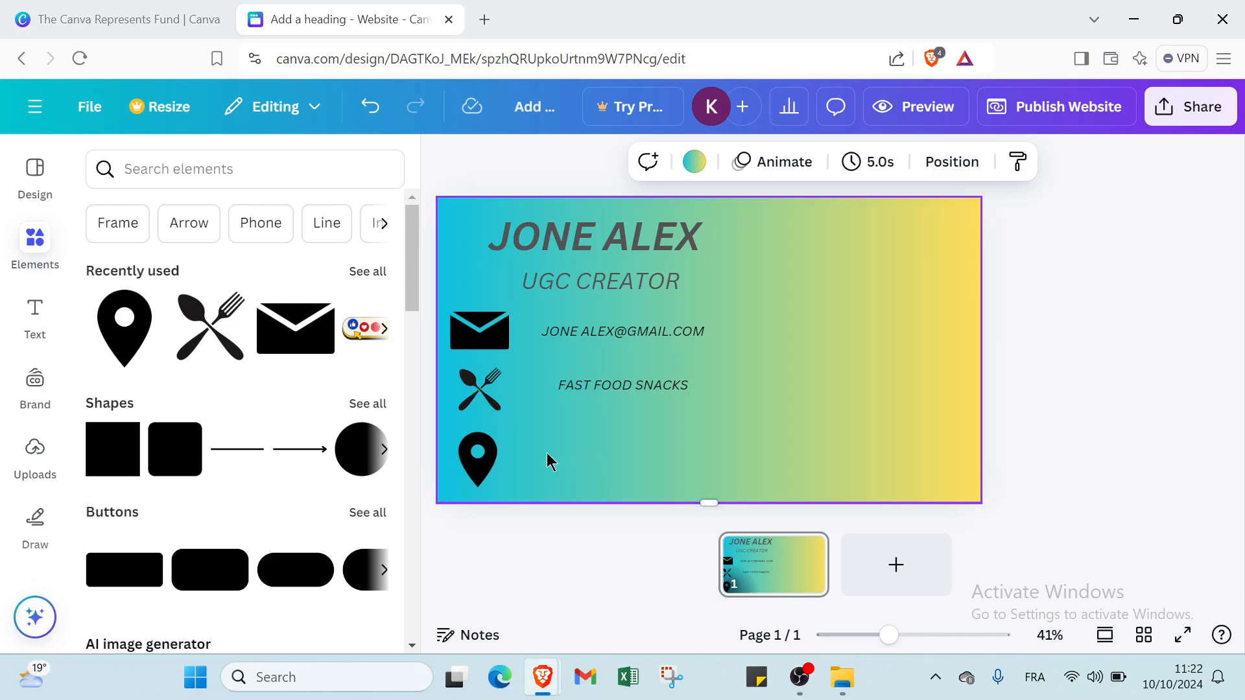
left_click(35, 318)
- Add a size 25 italic body-text line with the street address beside the location pin
left_click(222, 571)
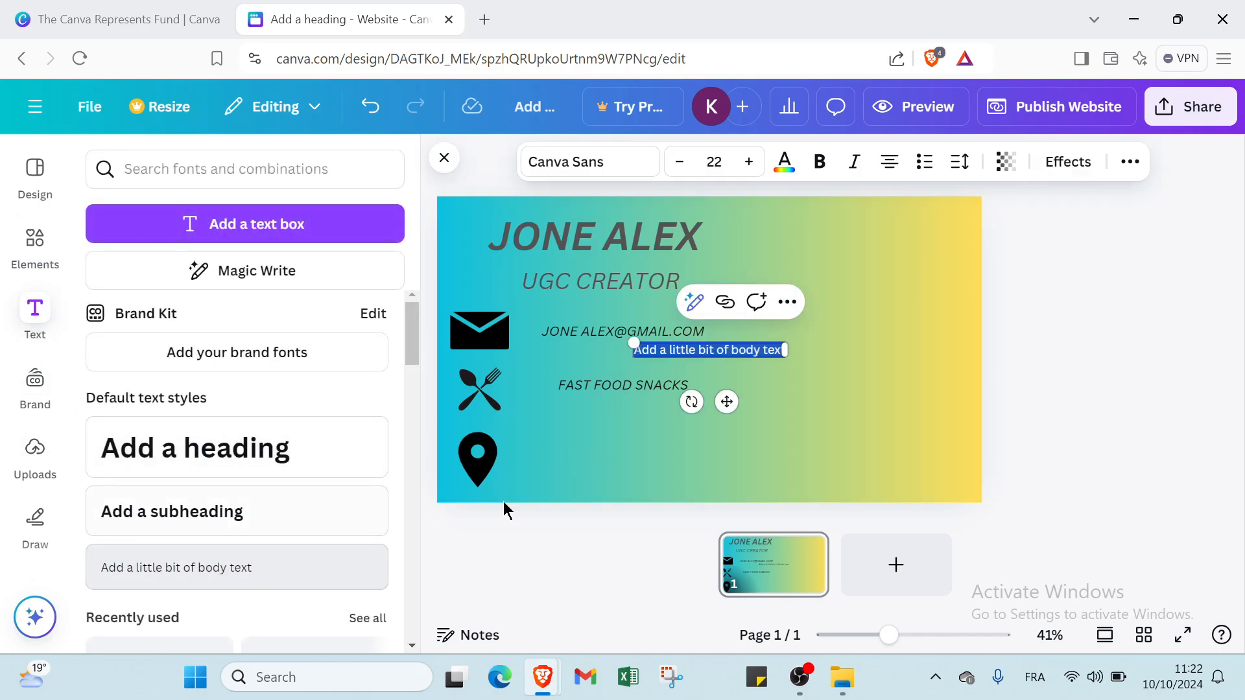
left_click(832, 380)
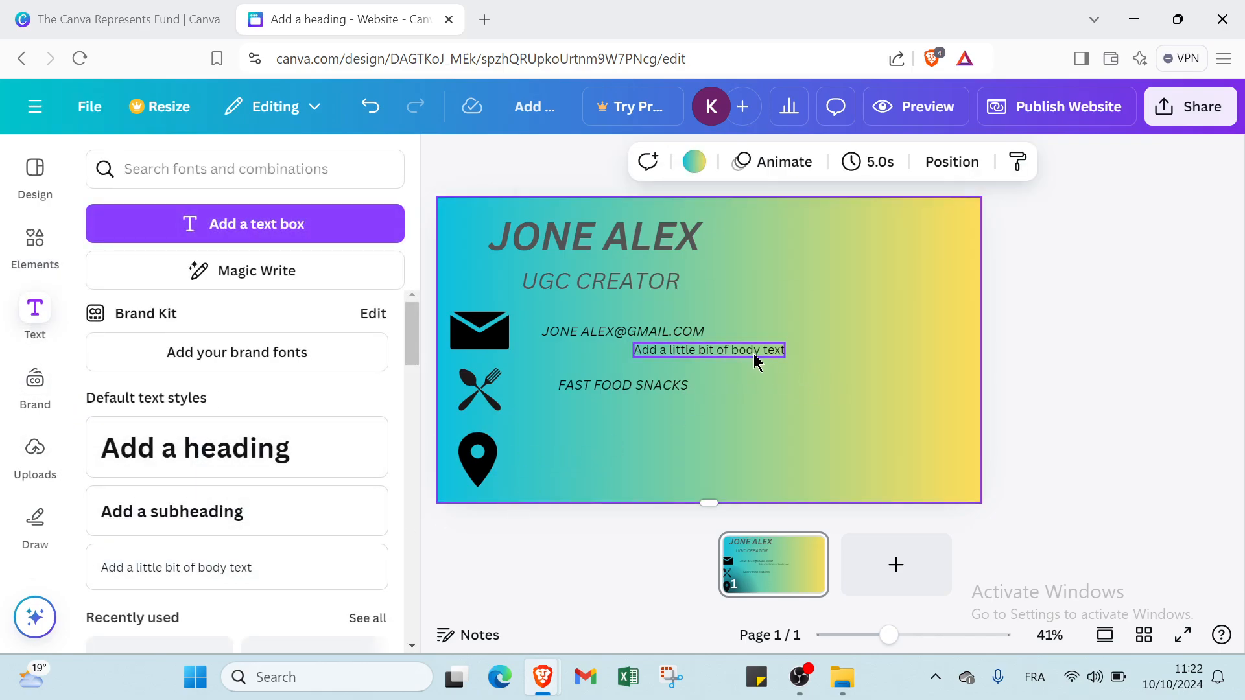
left_click_drag(754, 353, 667, 452)
left_click(749, 161)
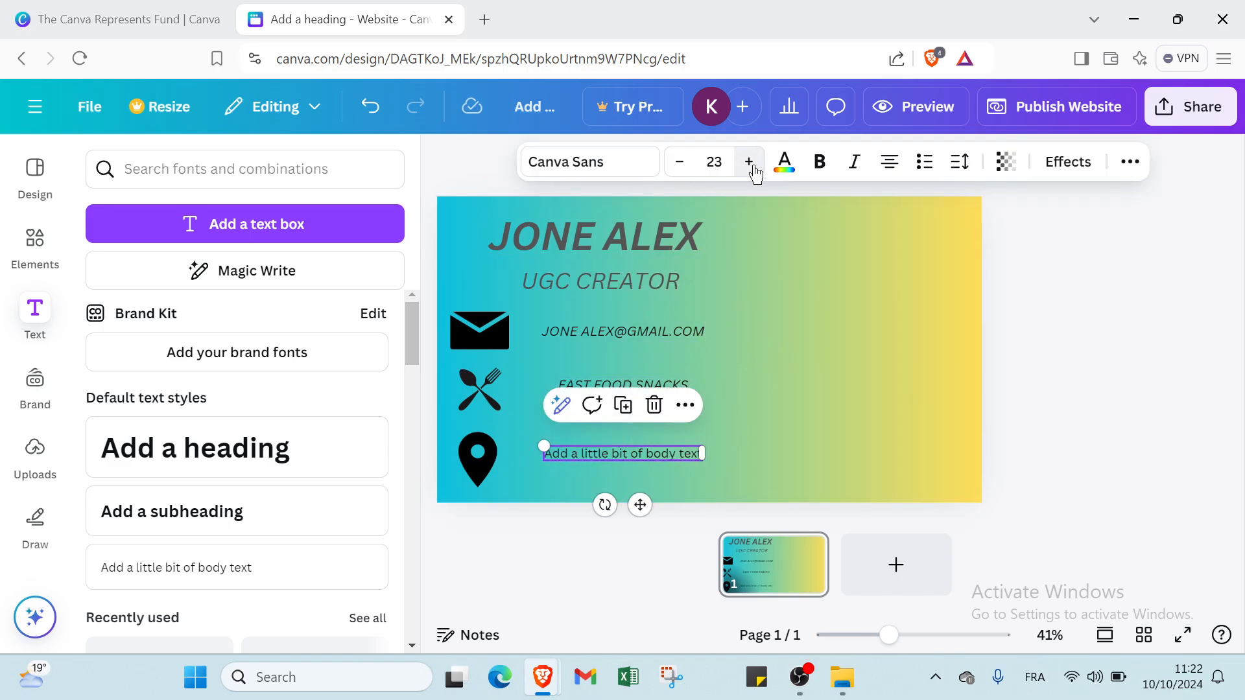
left_click(749, 162)
left_click(749, 162)
left_click(854, 162)
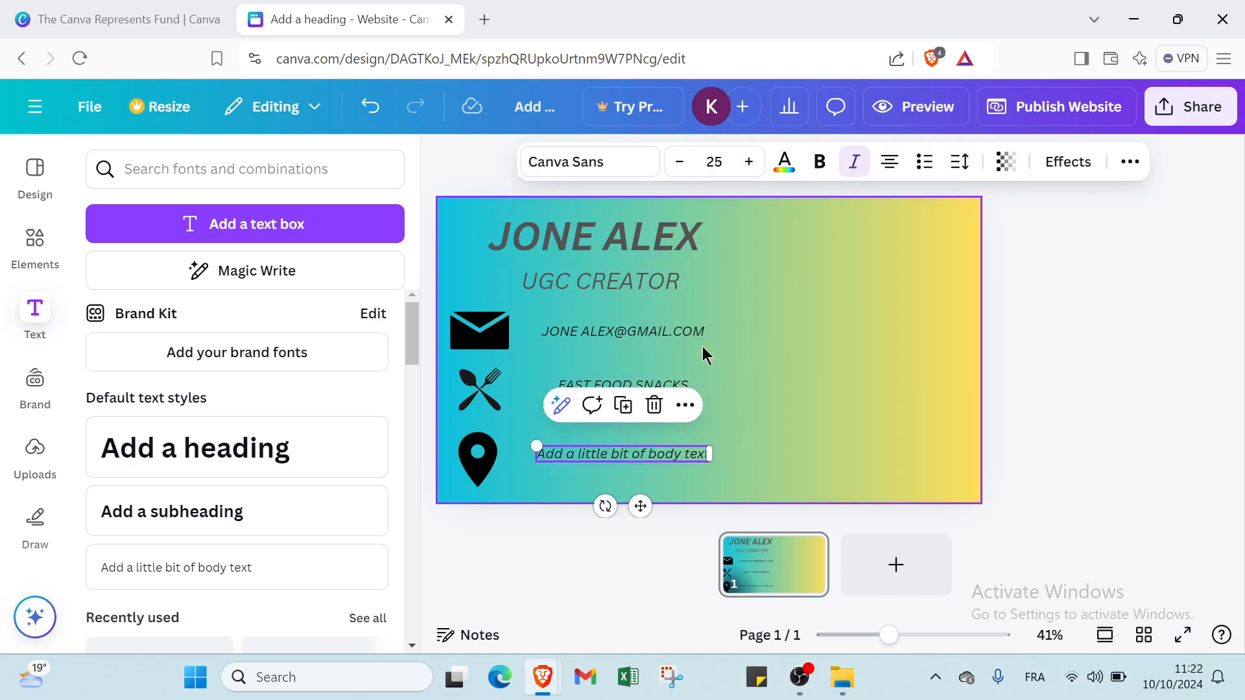
left_click(651, 446)
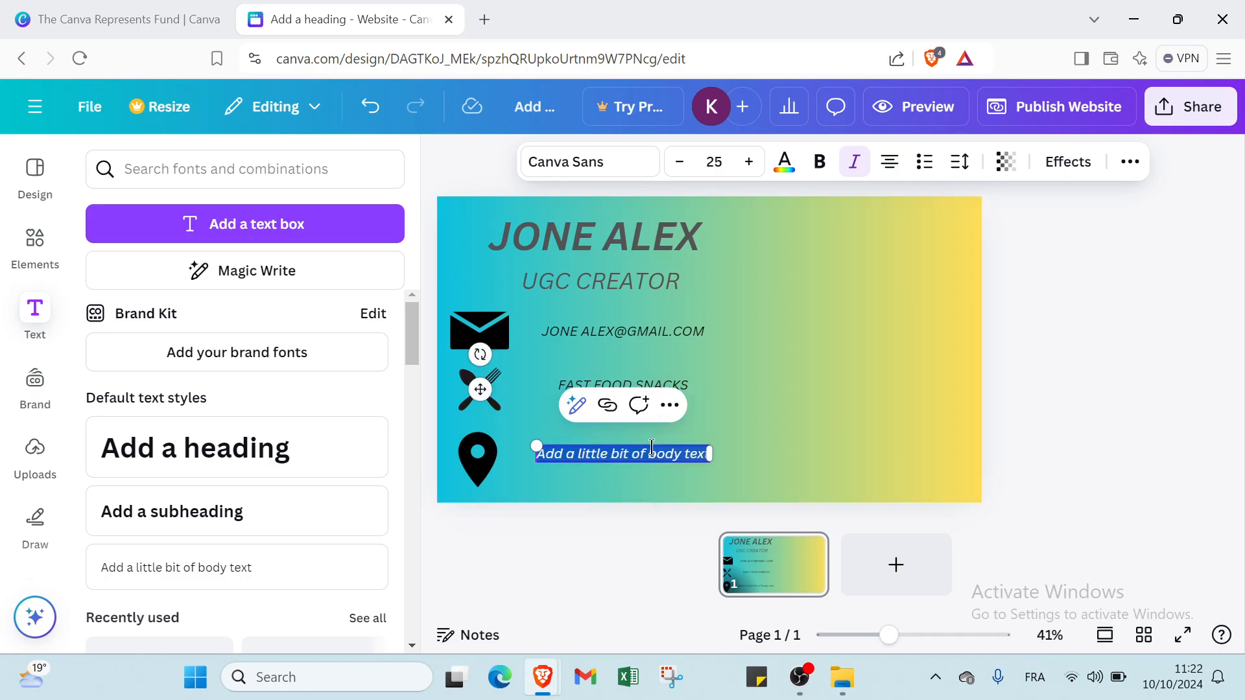
type("NE")
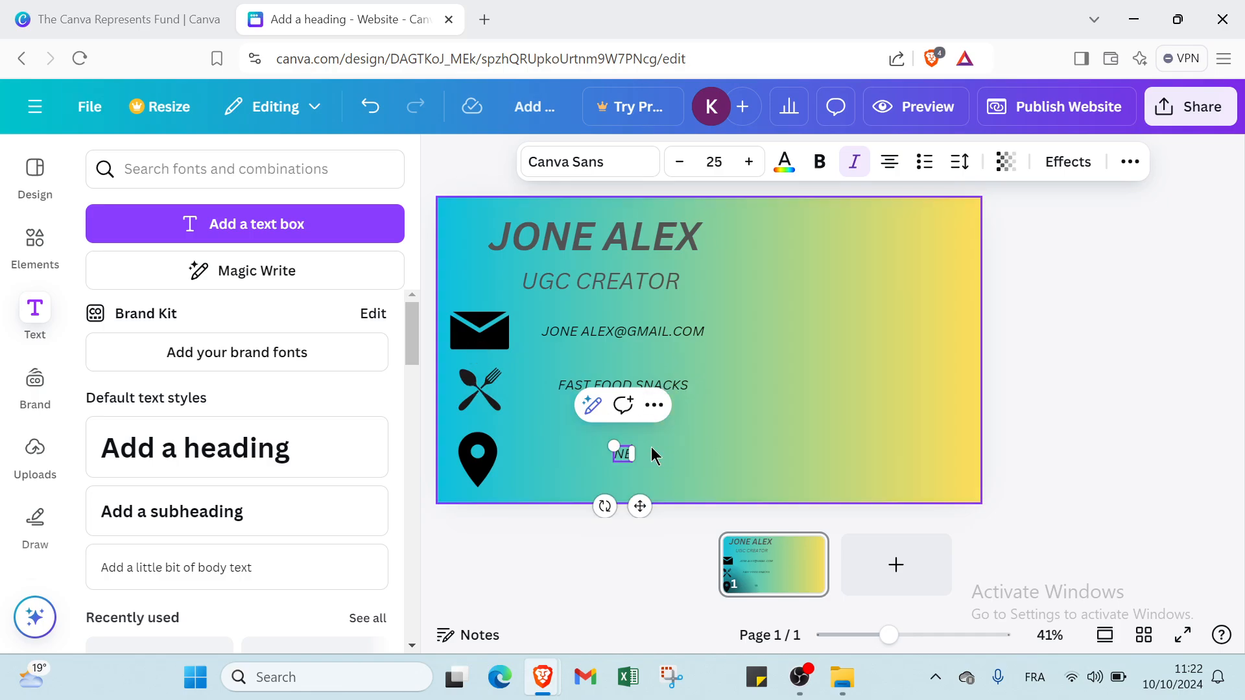
type("W YORK")
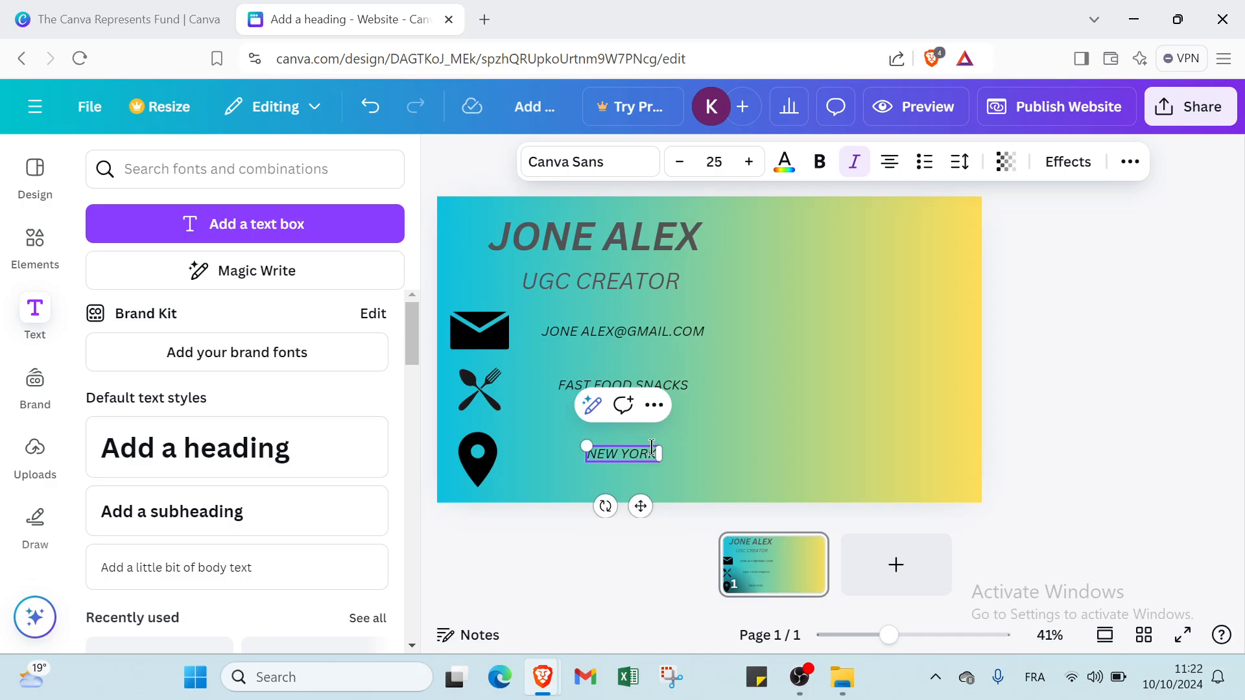
type(" CITY NUMBER 3")
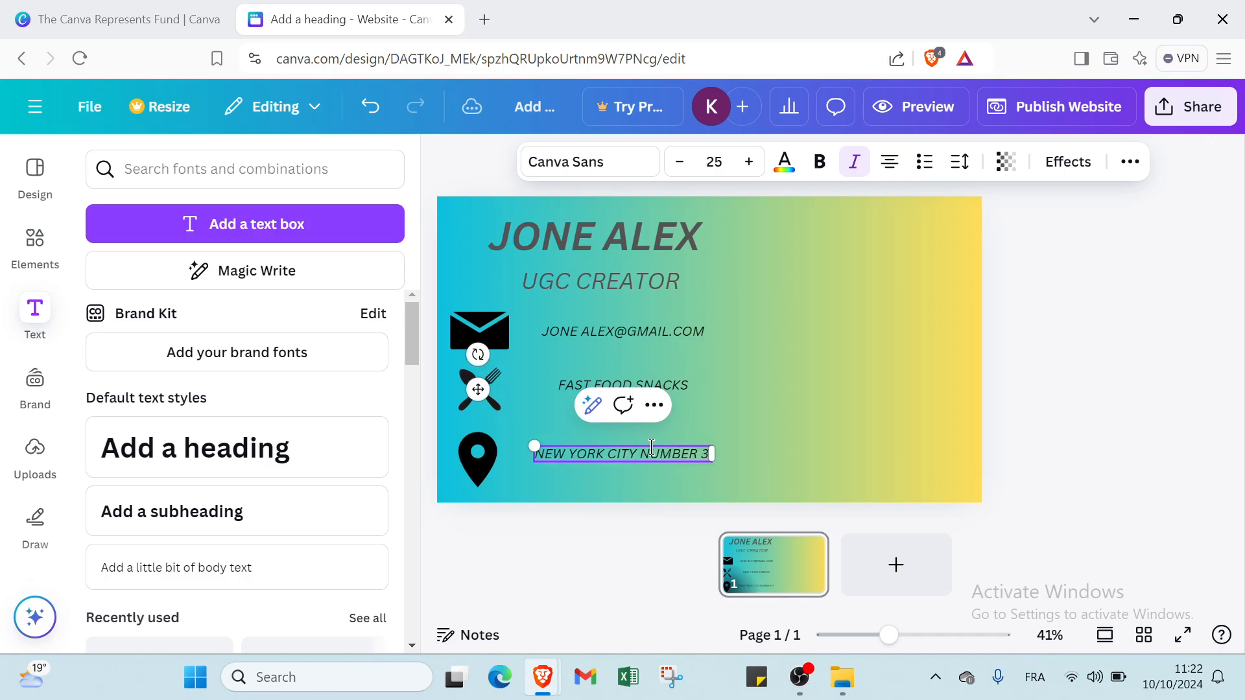
type(" INI")
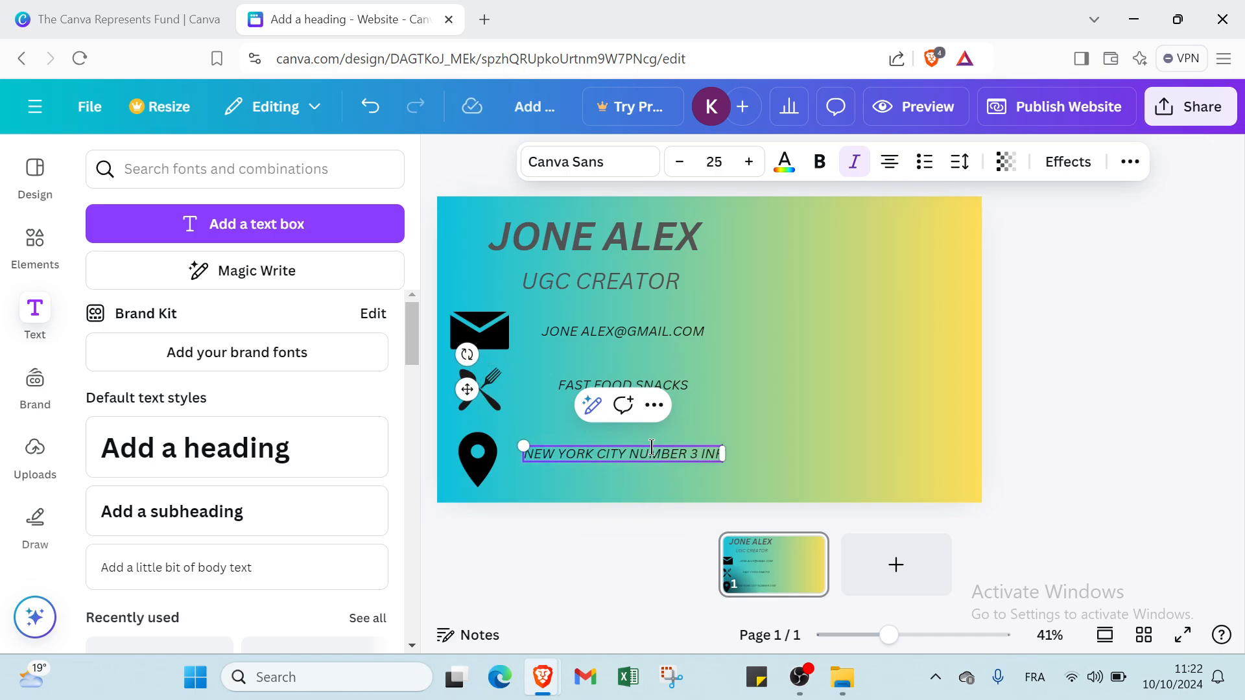
type("RONT O")
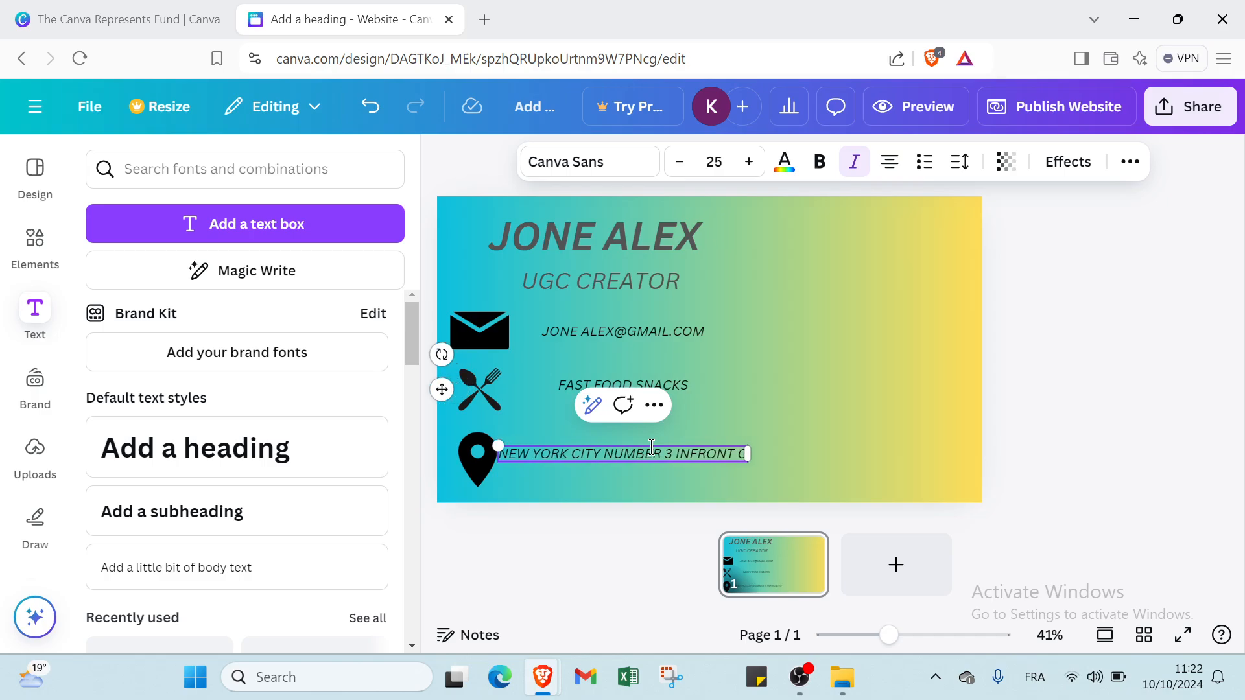
type("F SUP")
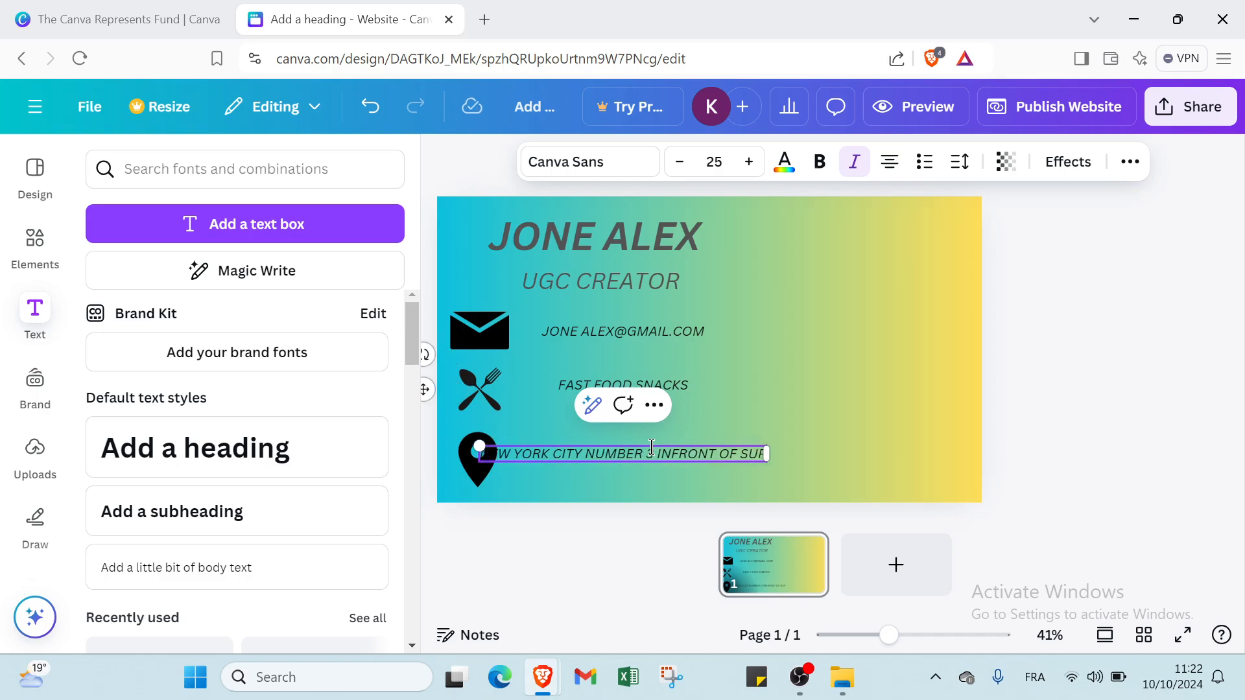
type("ERMA")
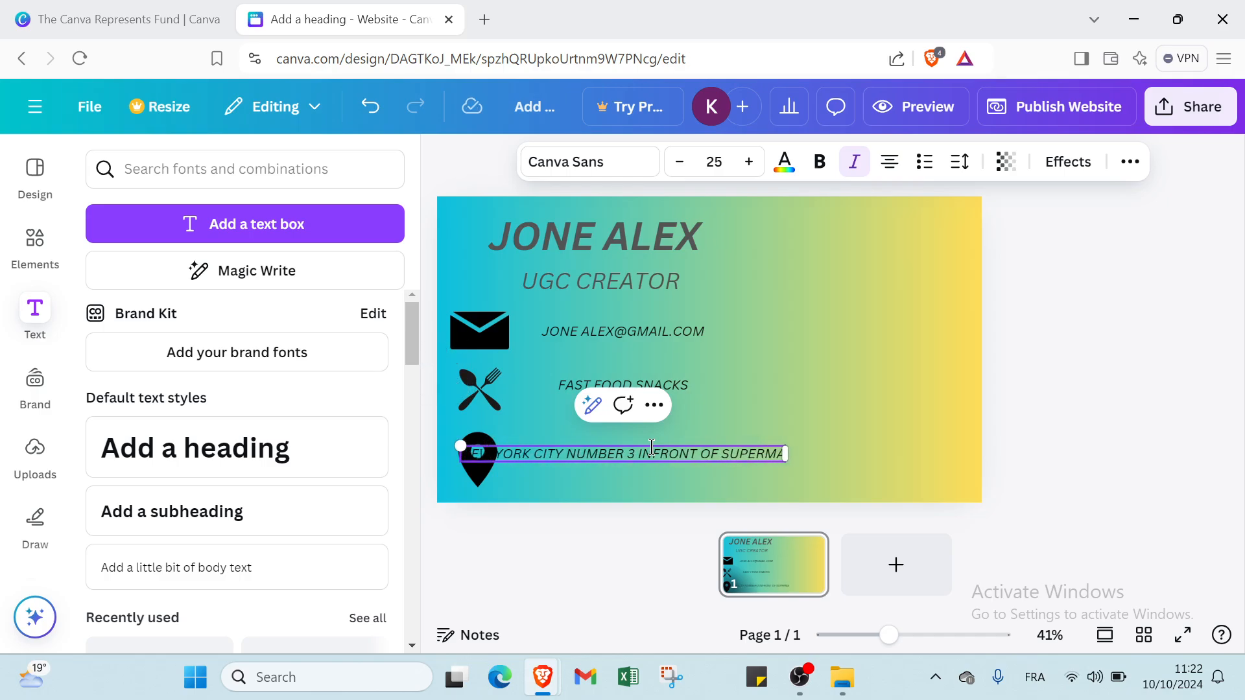
type("RKE")
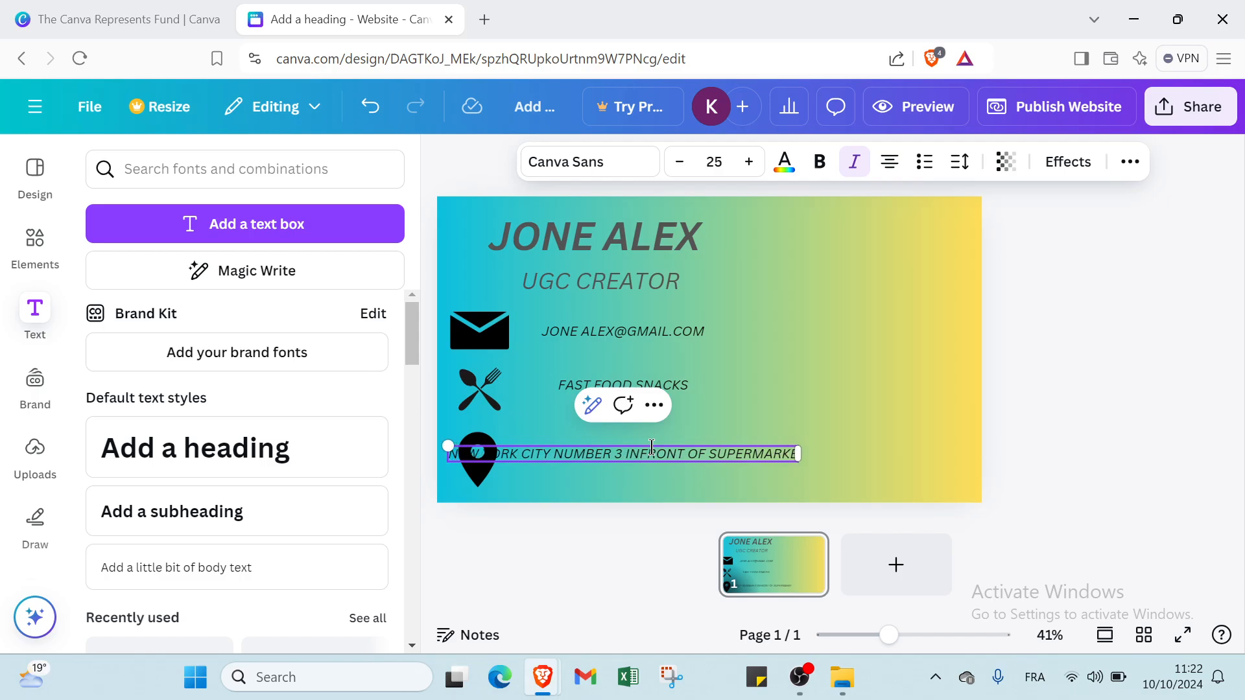
type("T")
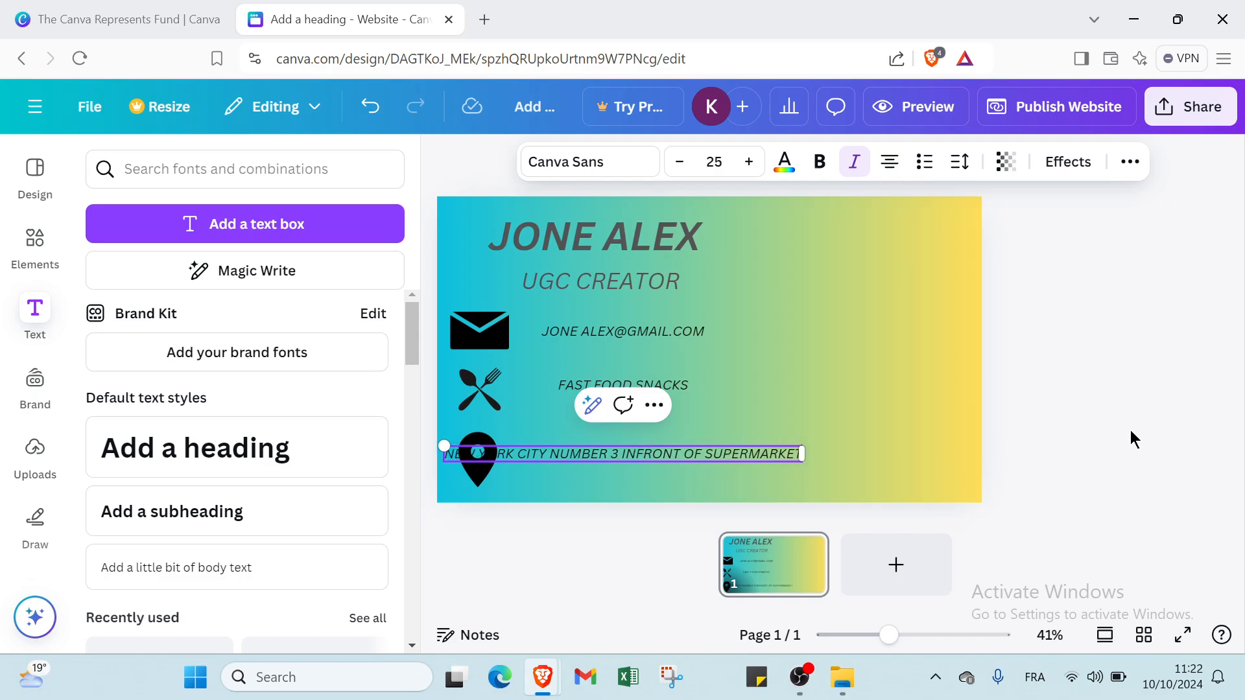
left_click(971, 399)
left_click_drag(719, 453, 787, 460)
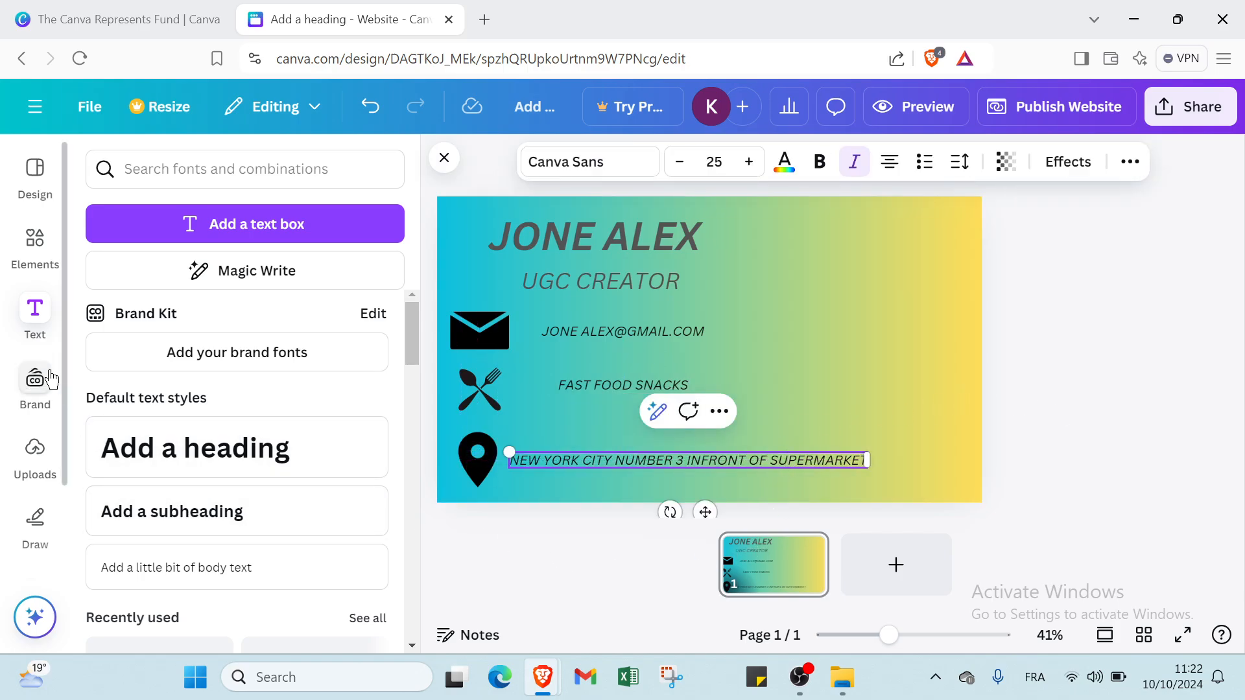
- Add the emoji-reactions sticker, shrink it, and move it to the page's top-right corner
left_click(36, 259)
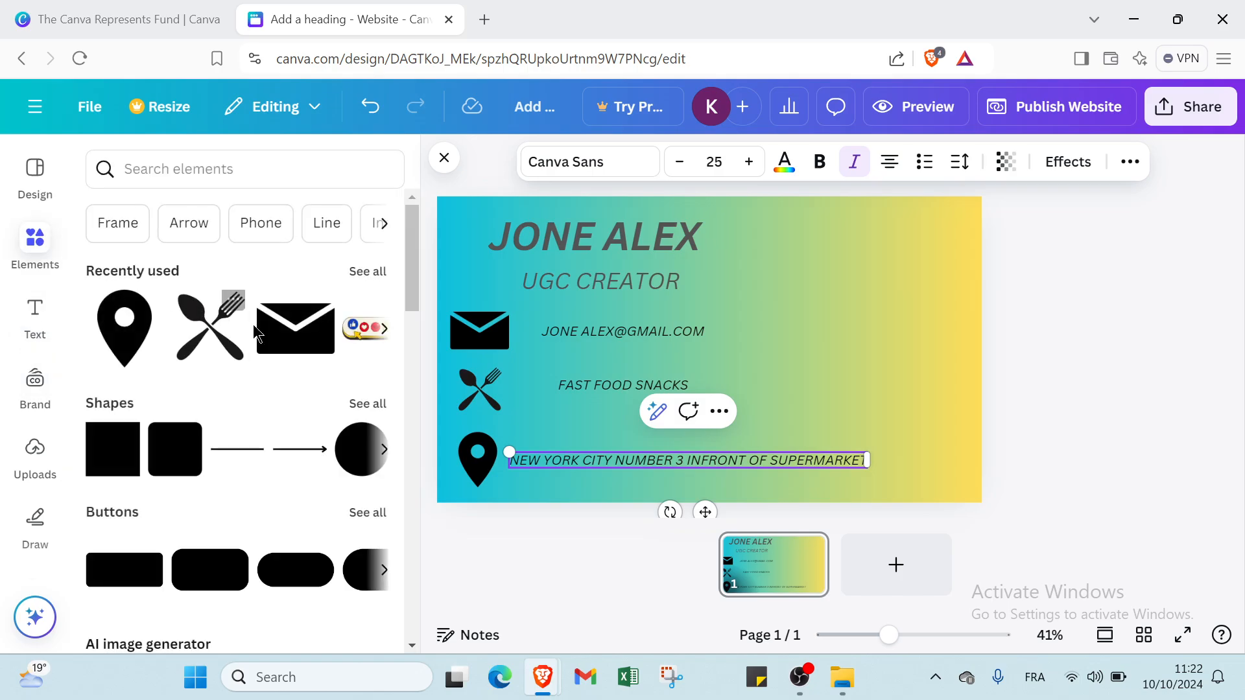
left_click(356, 348)
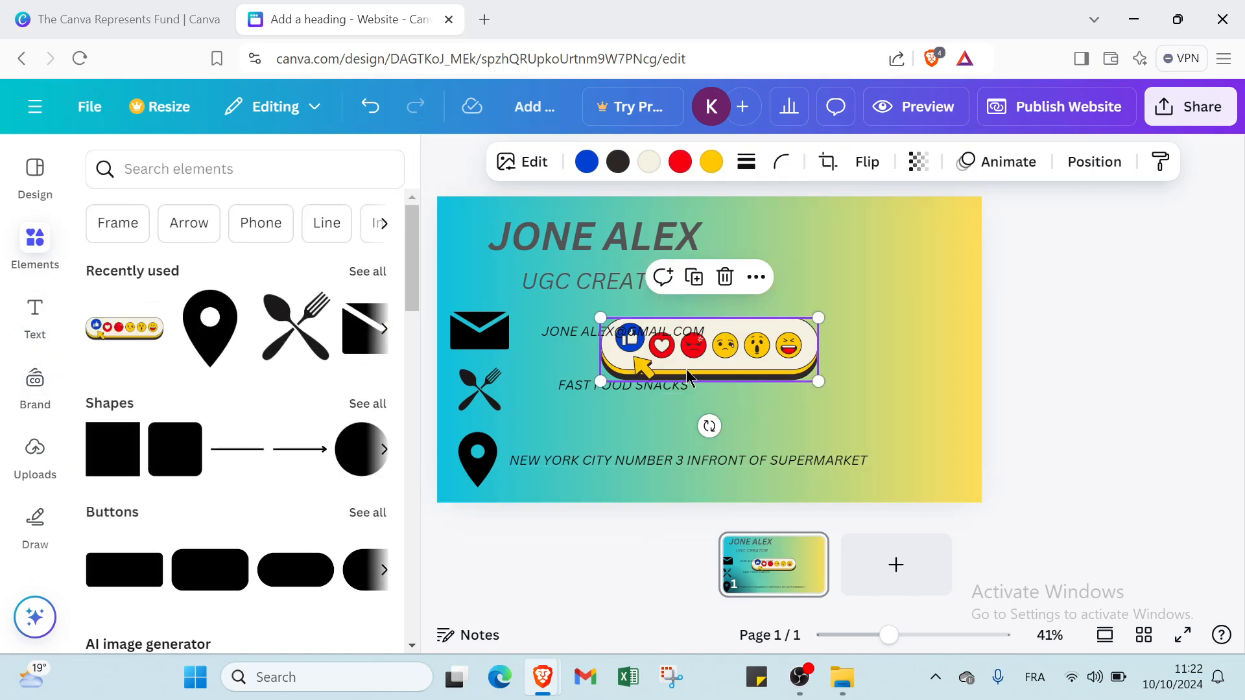
left_click_drag(602, 317, 672, 338)
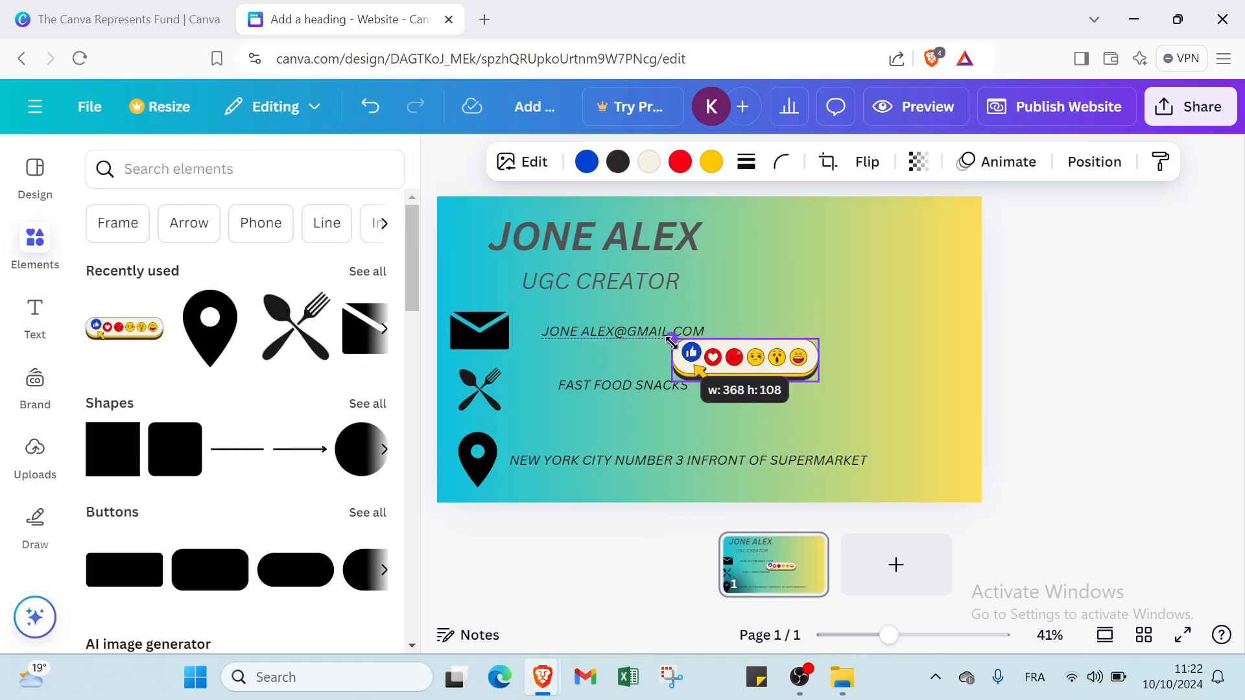
left_click_drag(752, 344, 845, 237)
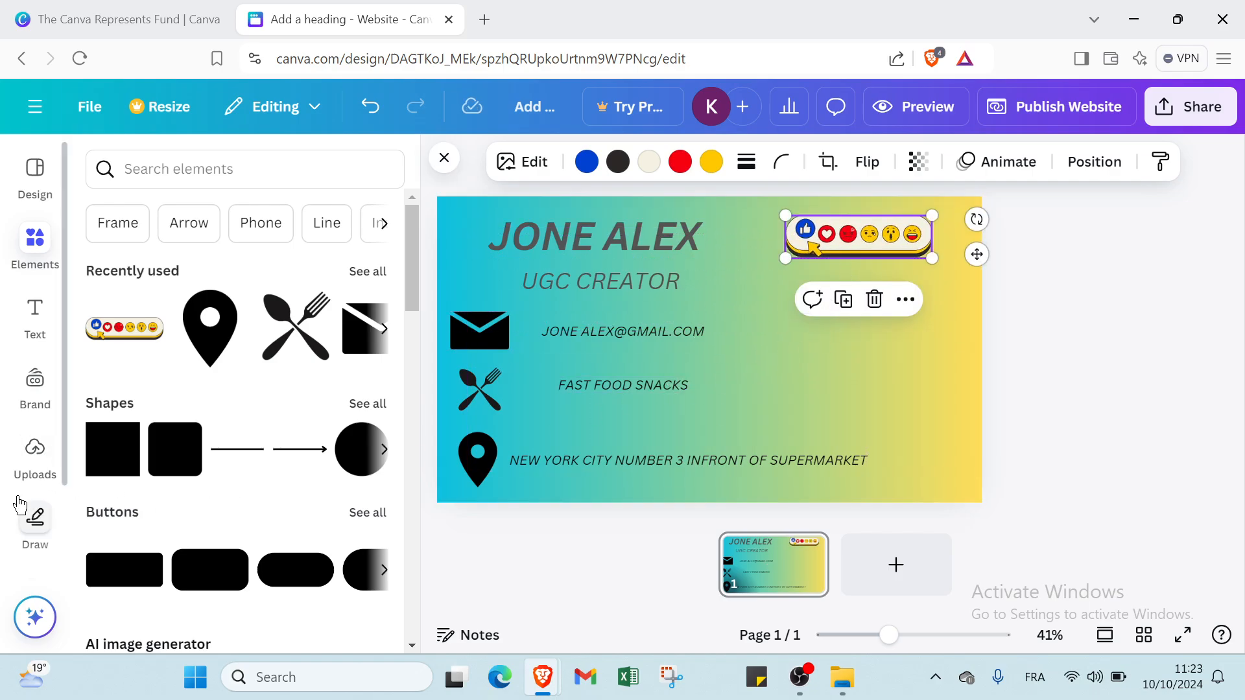
left_click(28, 324)
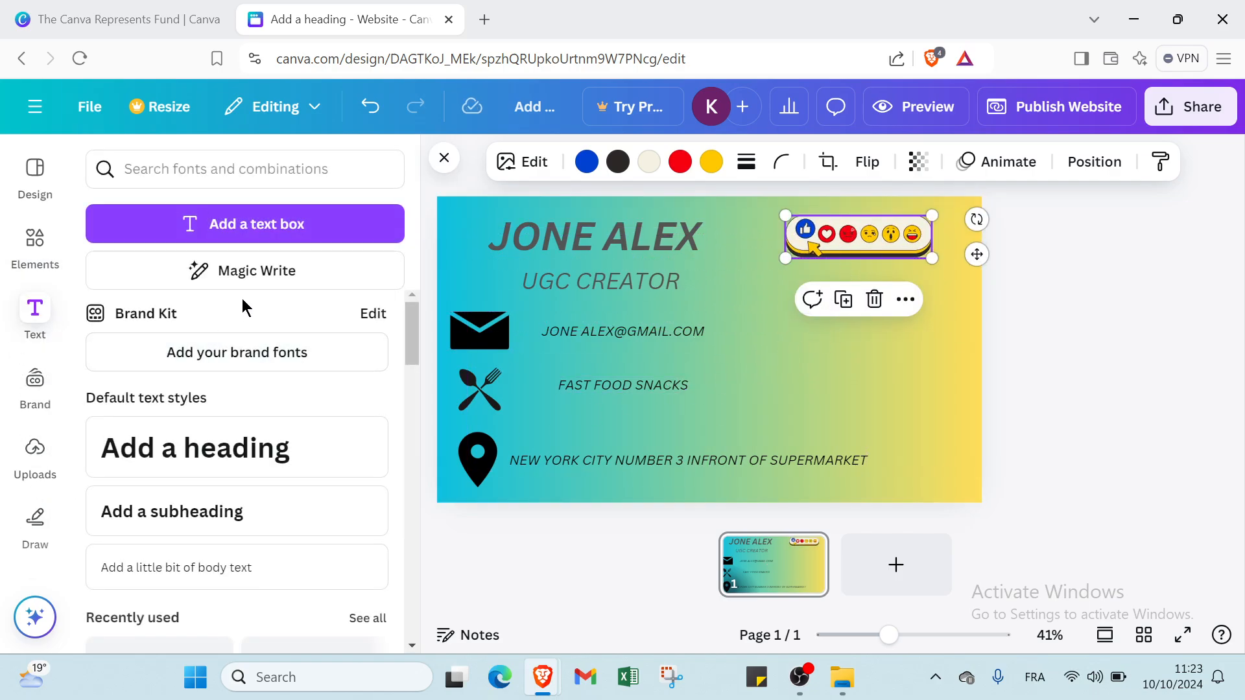
- Add an empty body-text box below the emoji sticker, set to size 25 italic
left_click(222, 577)
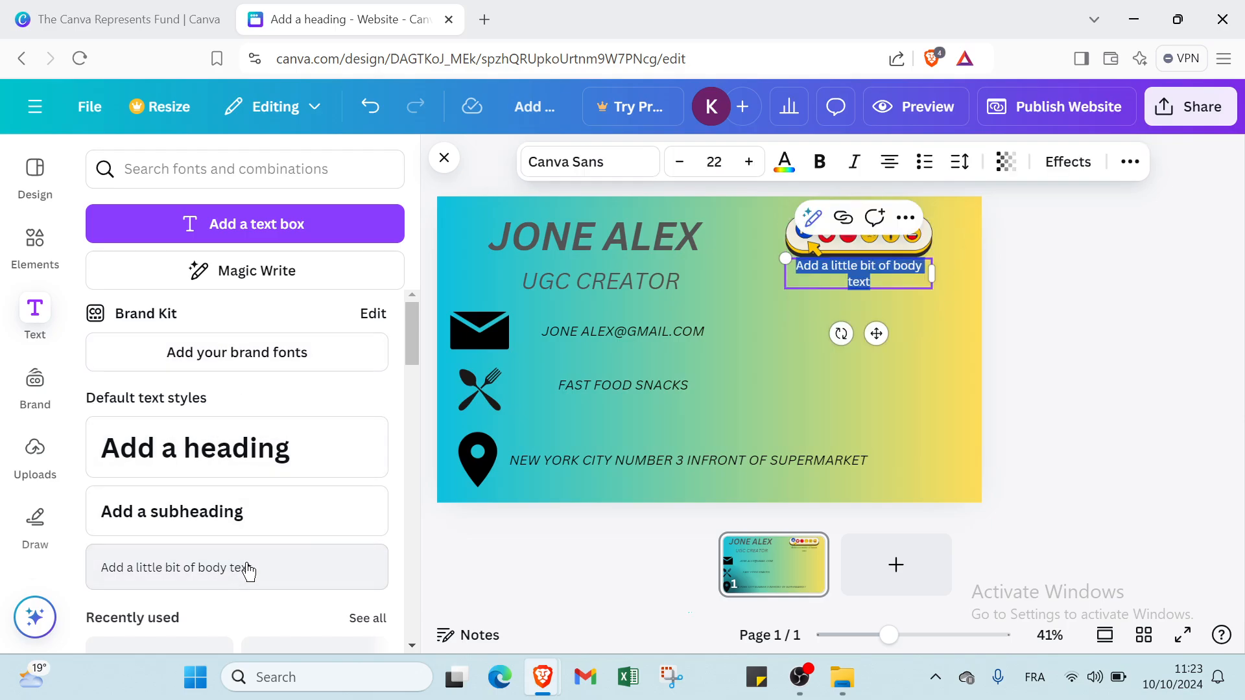
left_click(841, 284)
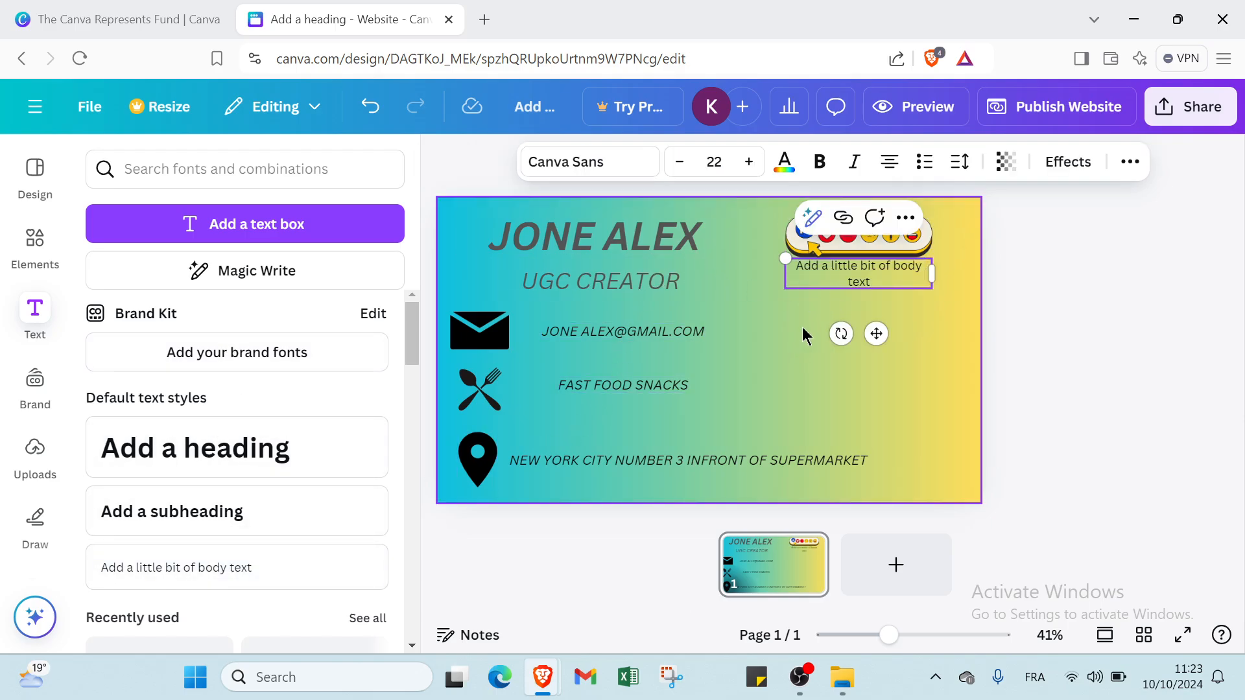
left_click_drag(840, 283, 846, 308)
double_click(877, 287)
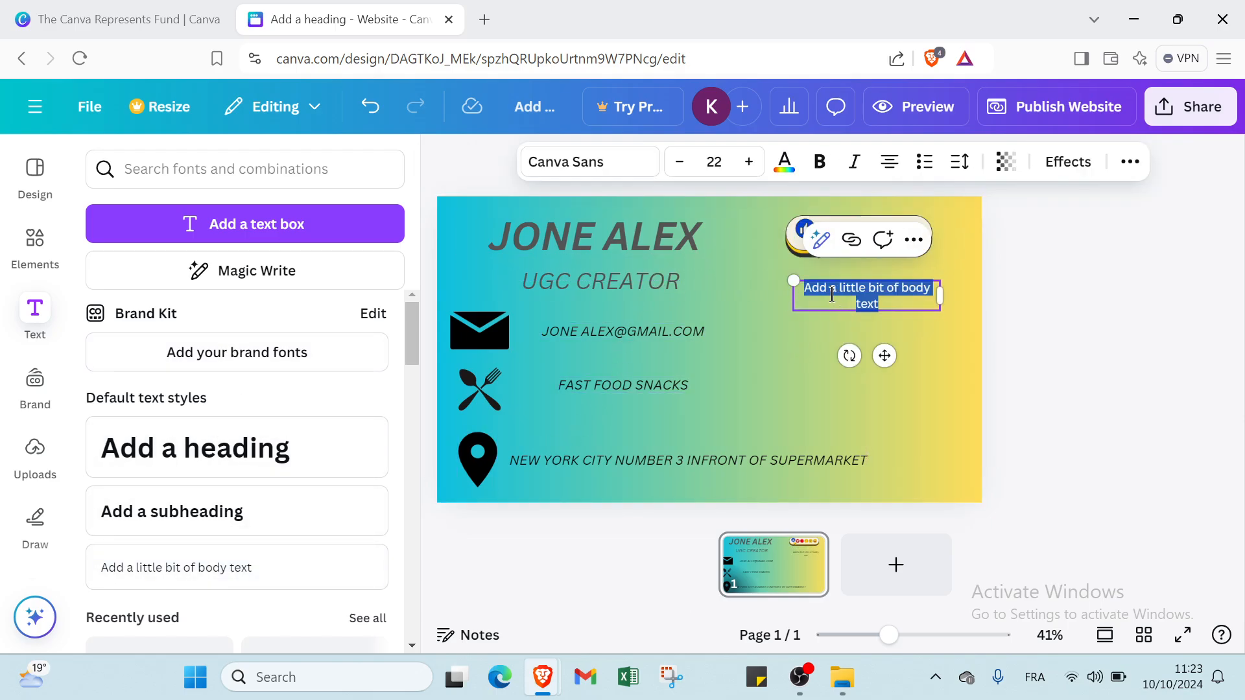
key("BackSpace")
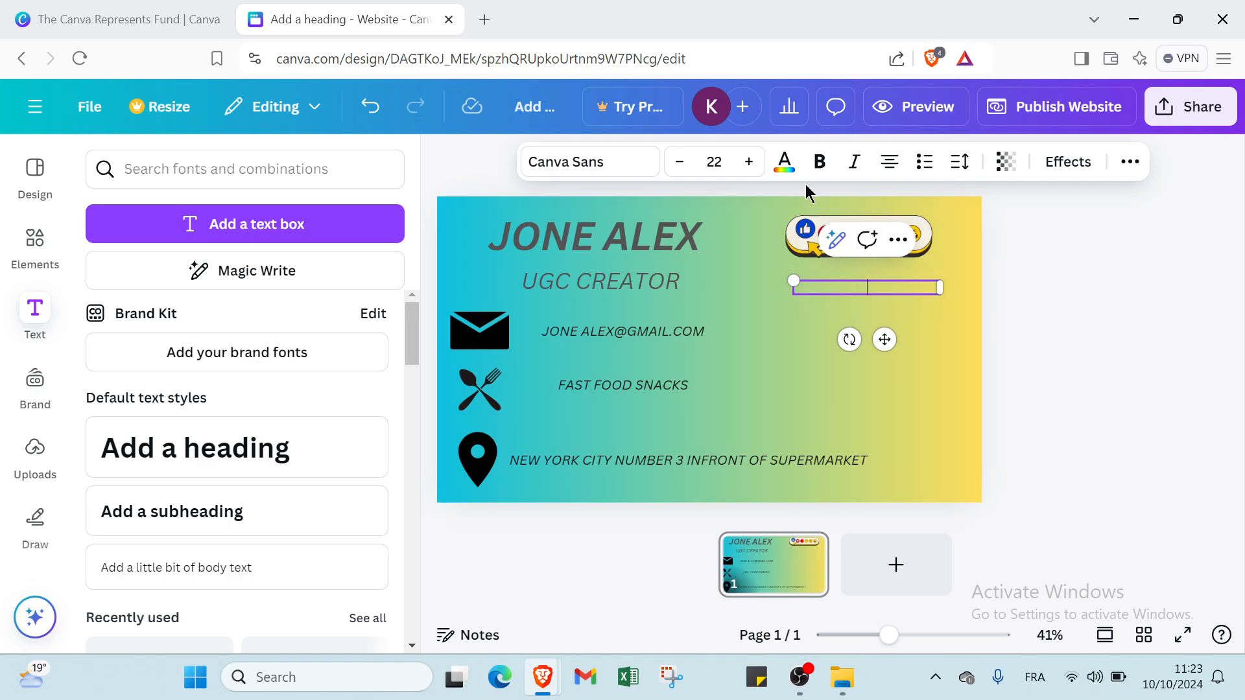
left_click(760, 167)
left_click(761, 168)
left_click(760, 168)
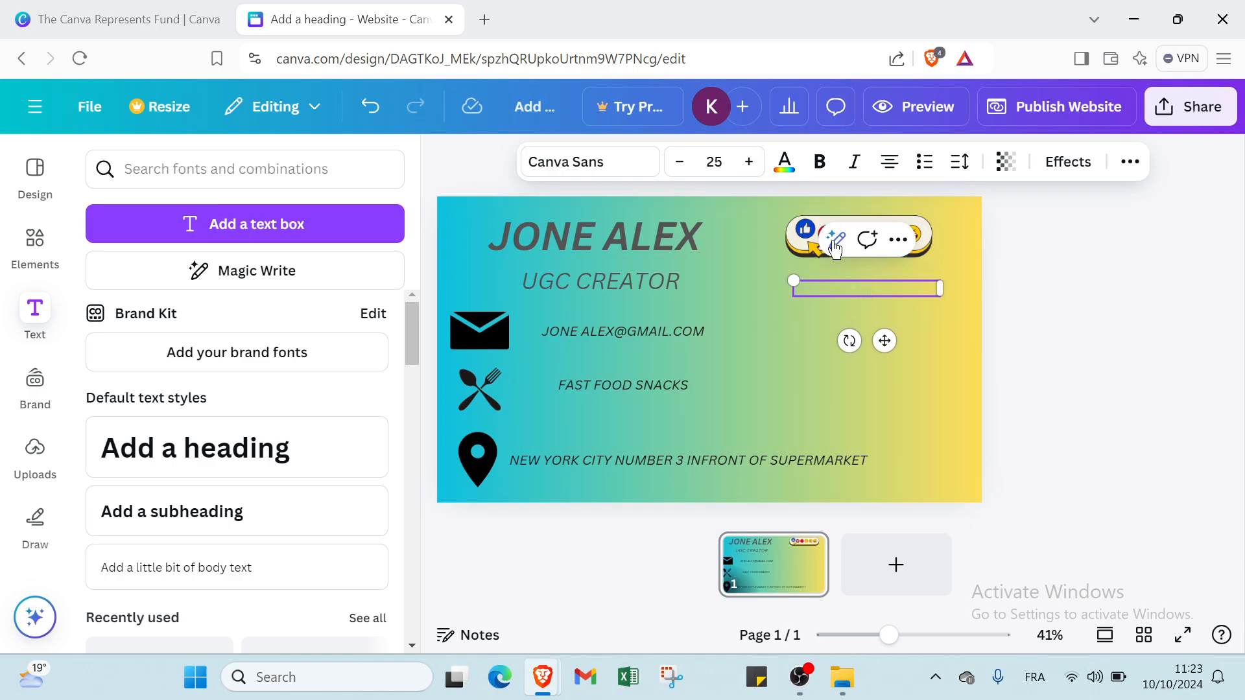
left_click(855, 163)
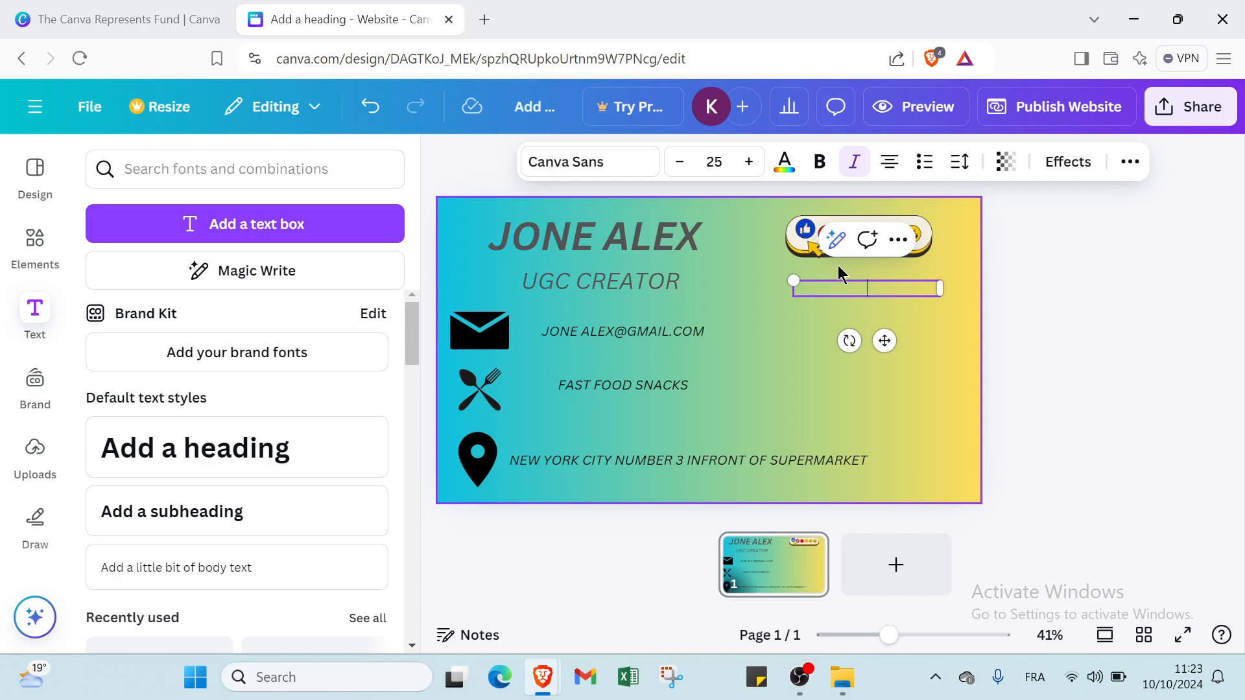
- Type INSTA, YOUTUBE and TIKTOK on three separate lines
type("INSAT")
key("BackSpace")
key("BackSpace")
type("TA.")
key("BackSpace")
key("Return")
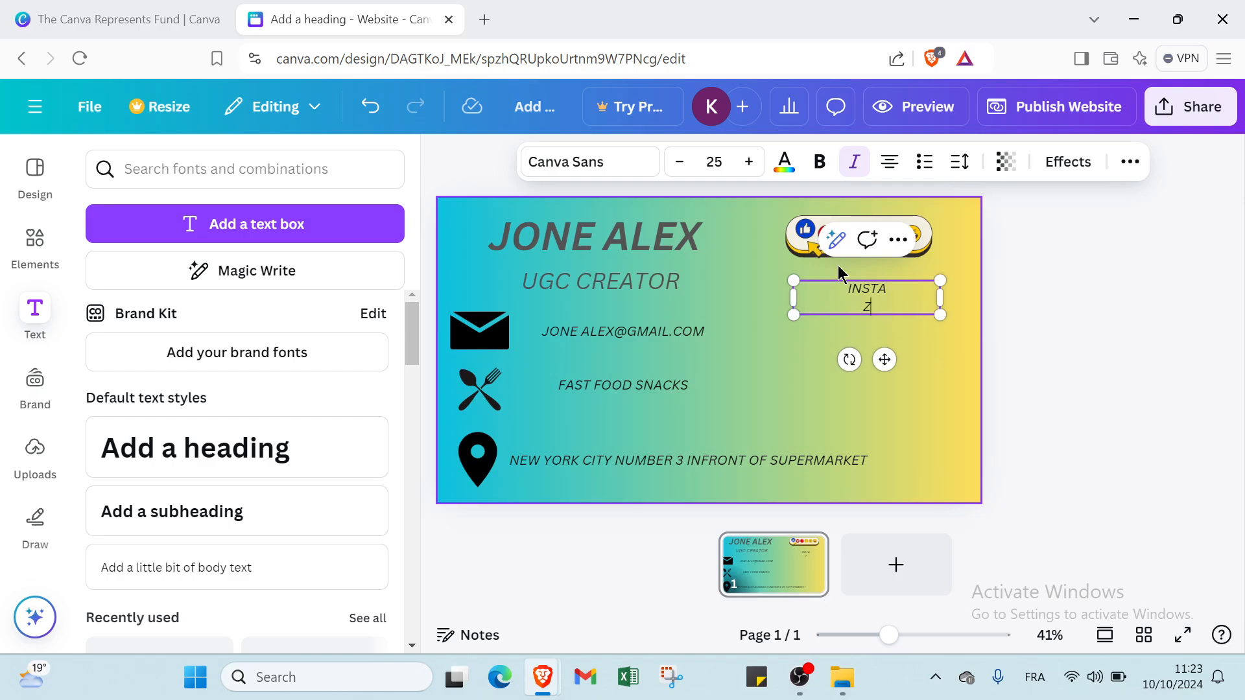
type("YOUTUBE")
key("Return")
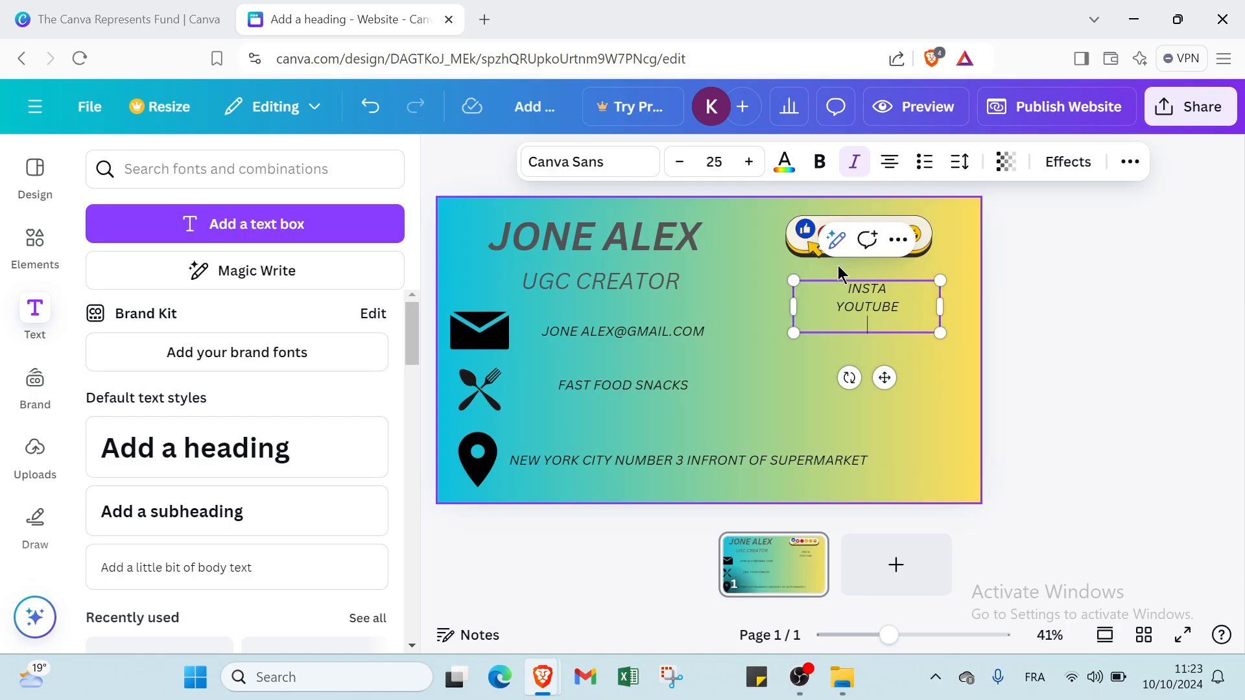
type("TIKTOK")
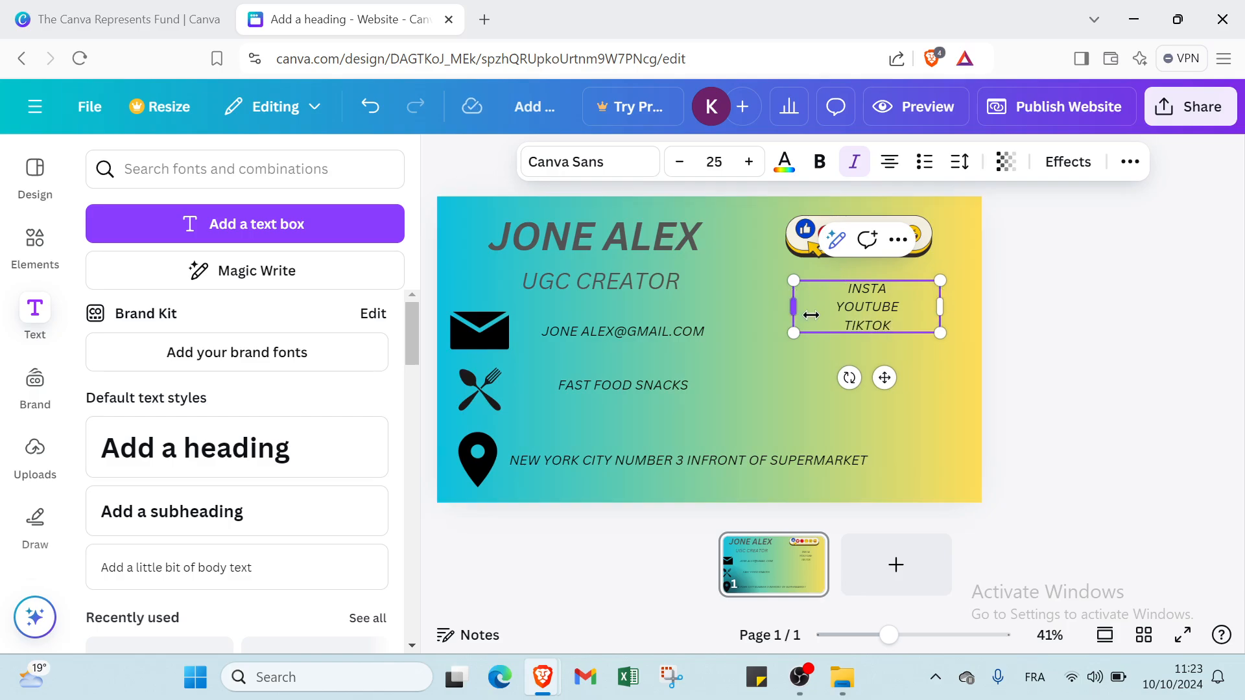
- Shift the social list further left beneath the emoji sticker
left_click(920, 356)
left_click(877, 319)
left_click_drag(877, 319, 797, 317)
left_click(851, 359)
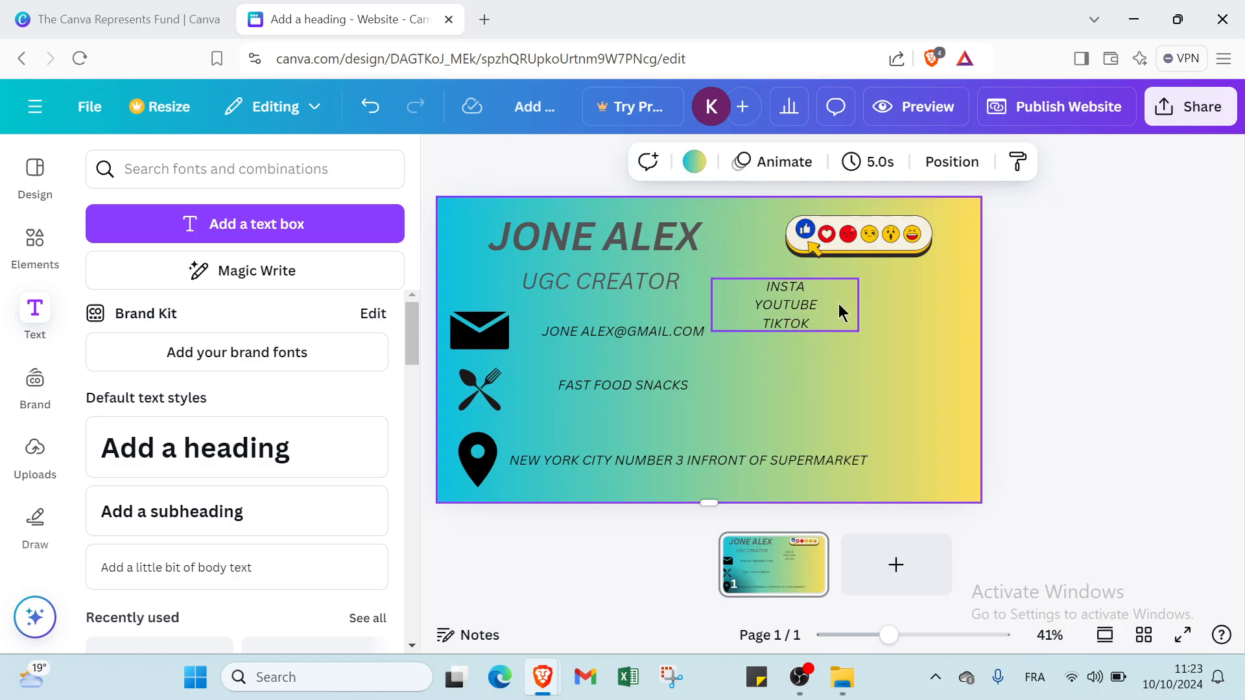
left_click(835, 286)
double_click(835, 286)
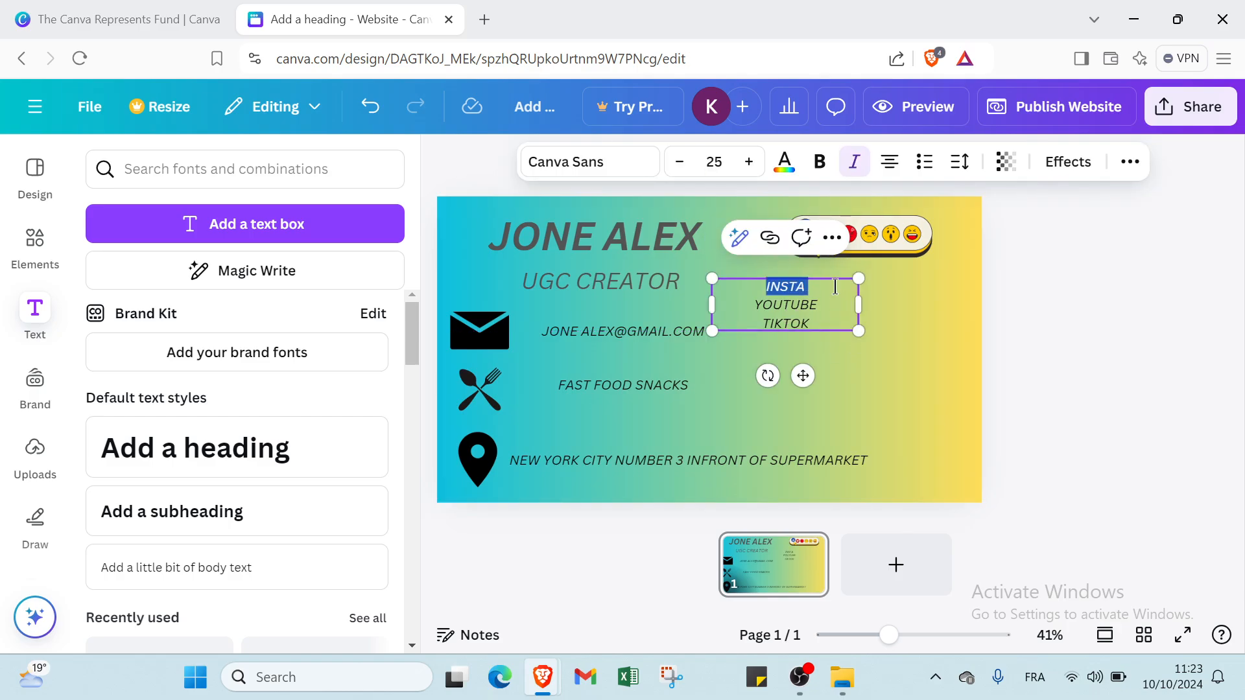
left_click(835, 286)
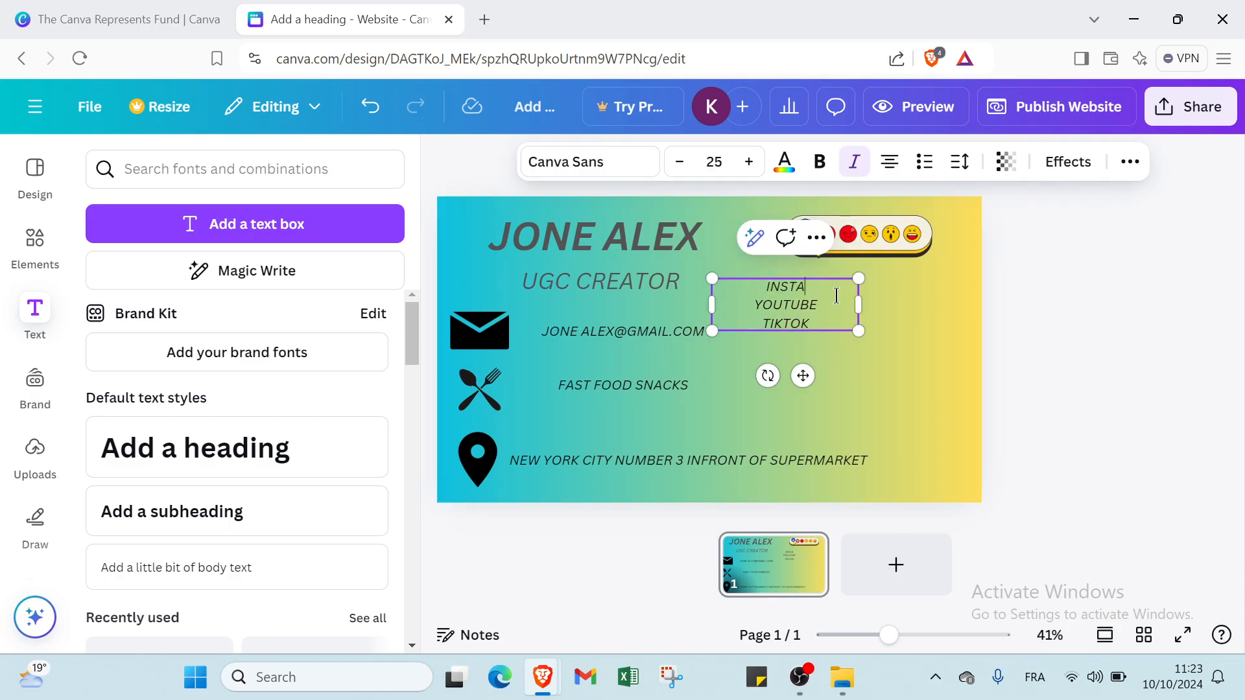
left_click(936, 305)
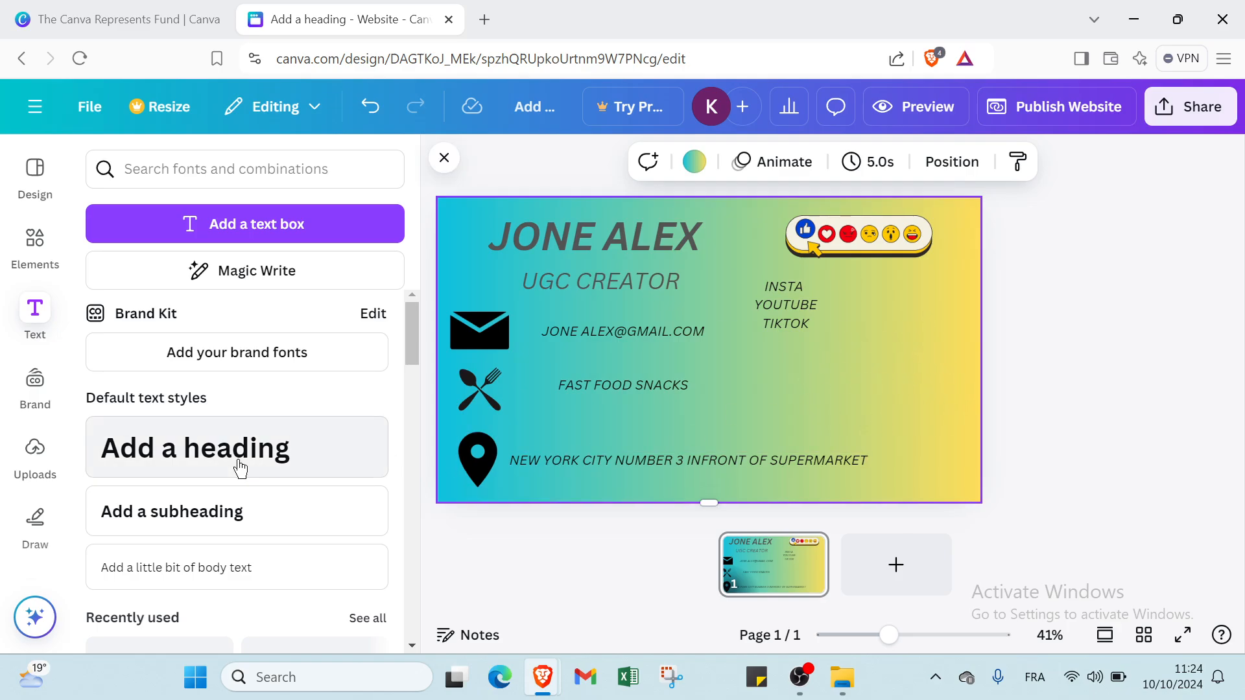
- Search Elements for 'SOCIAL MEDIA' and filter the results to photos
left_click(31, 271)
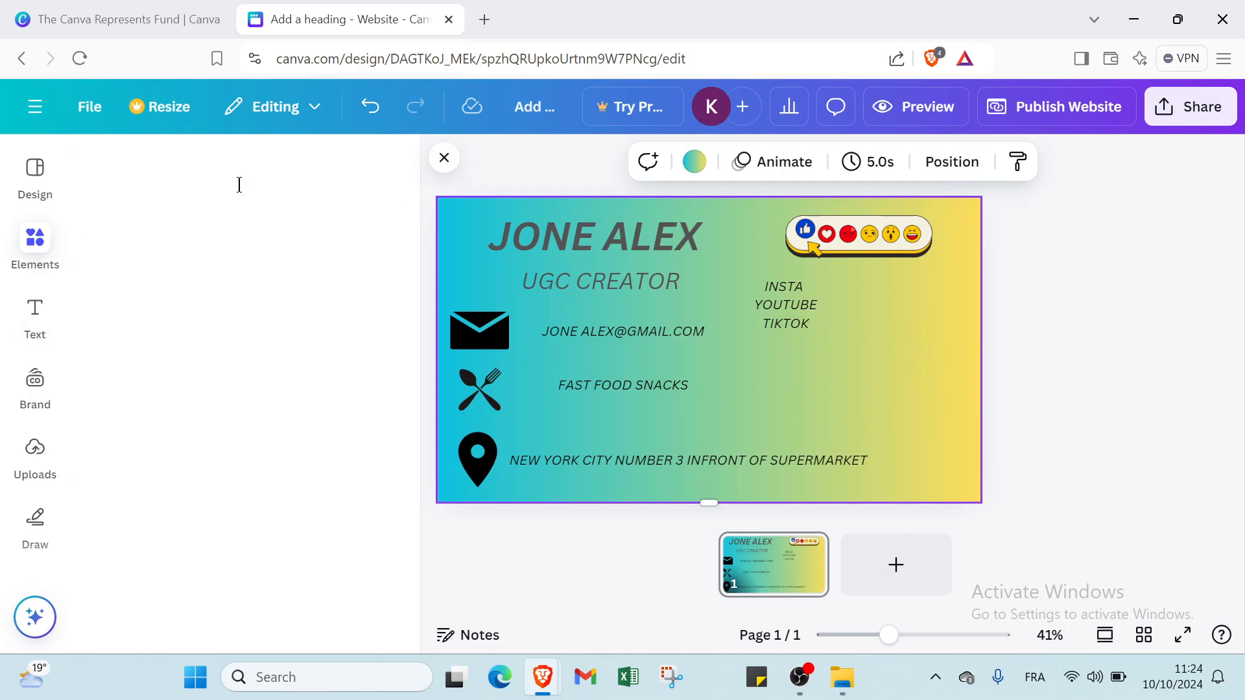
left_click(193, 173)
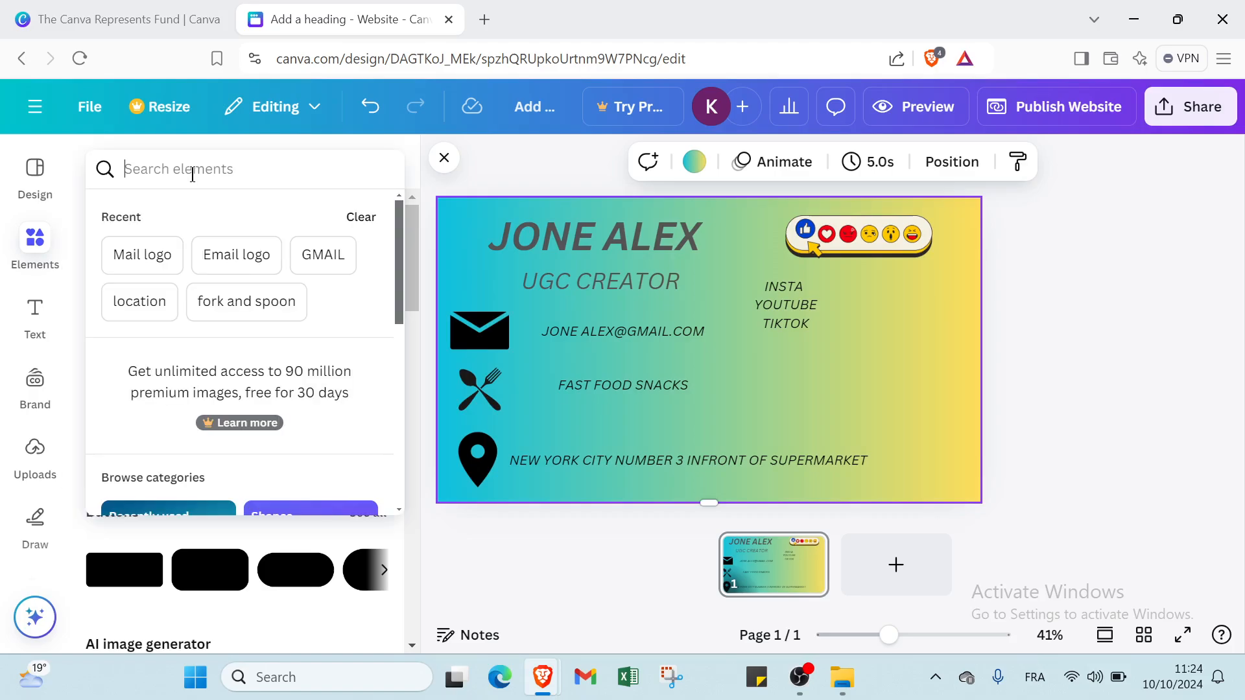
type("SOCIA")
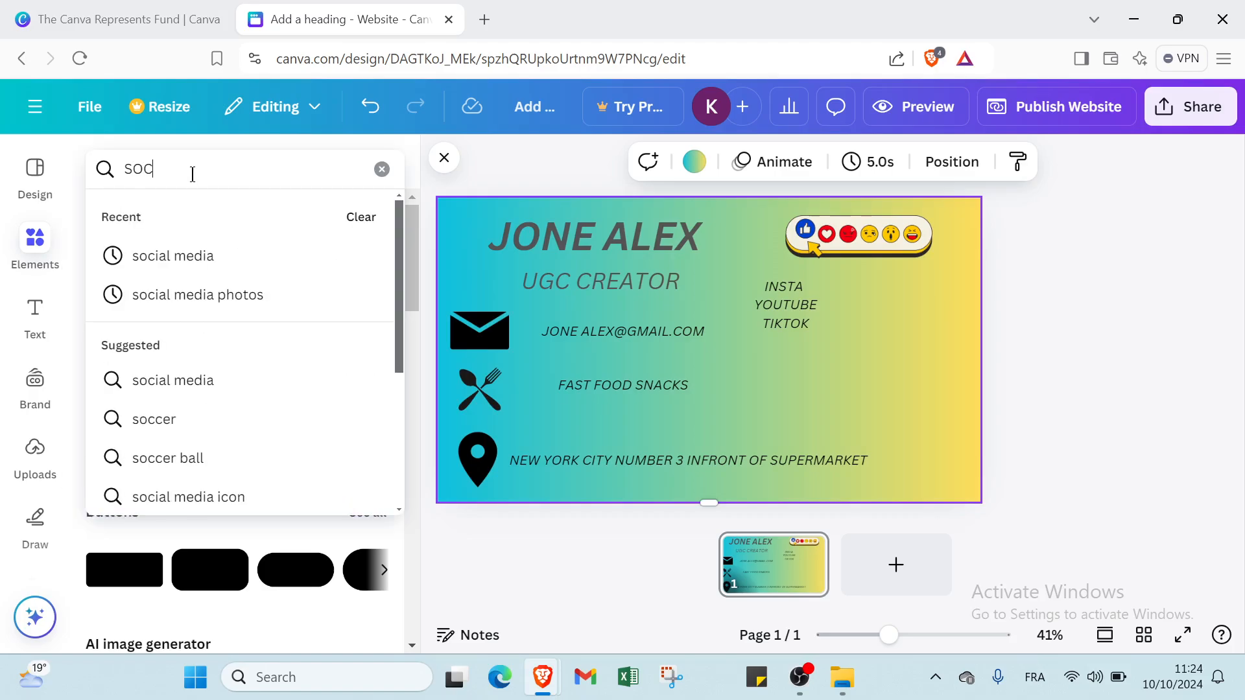
type("L MEDIA")
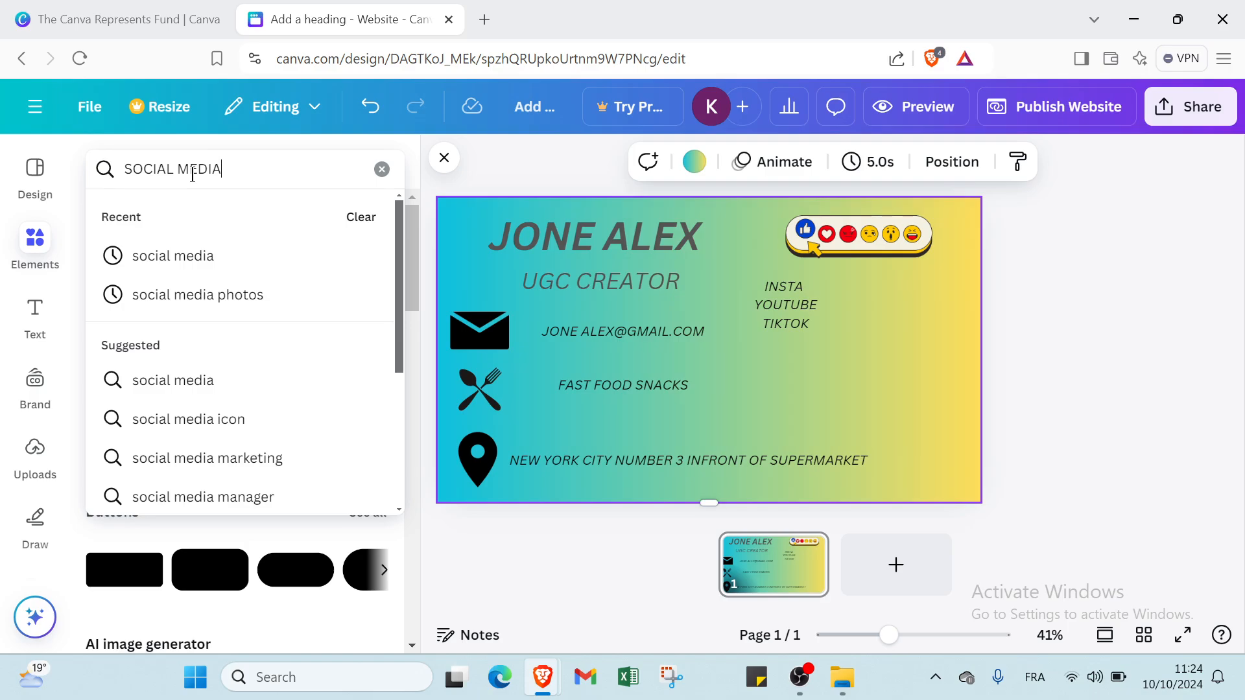
key("Return")
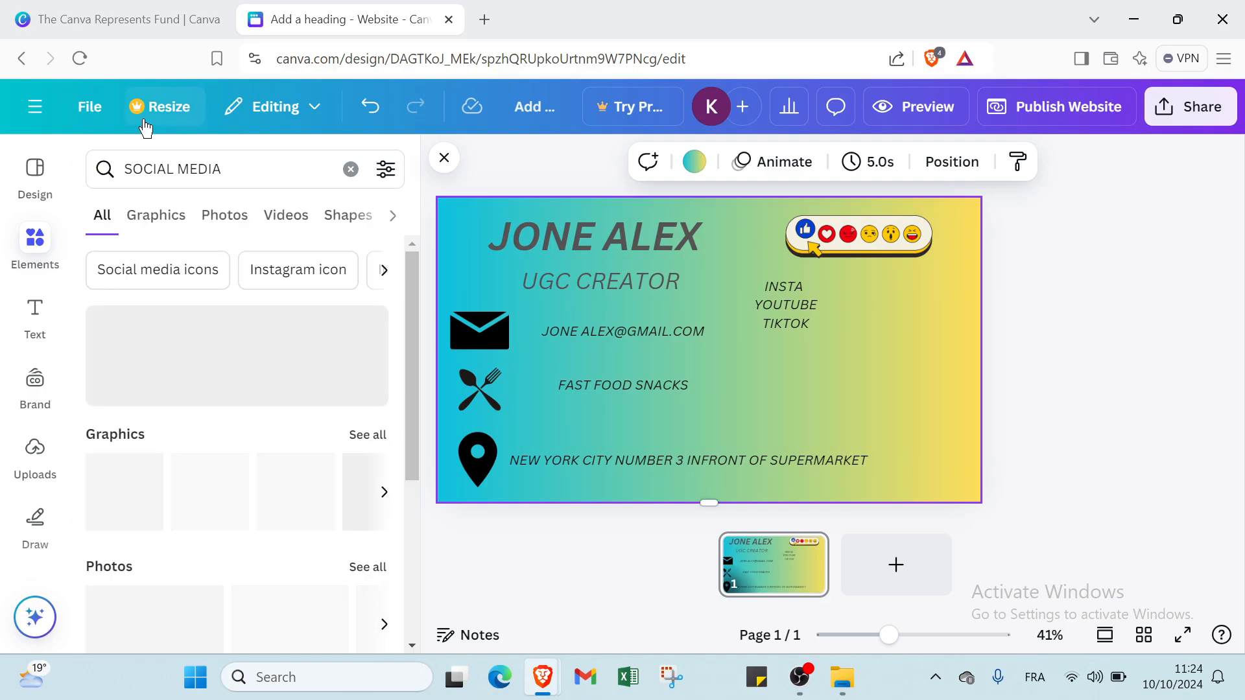
scroll(257, 439, "down", 4)
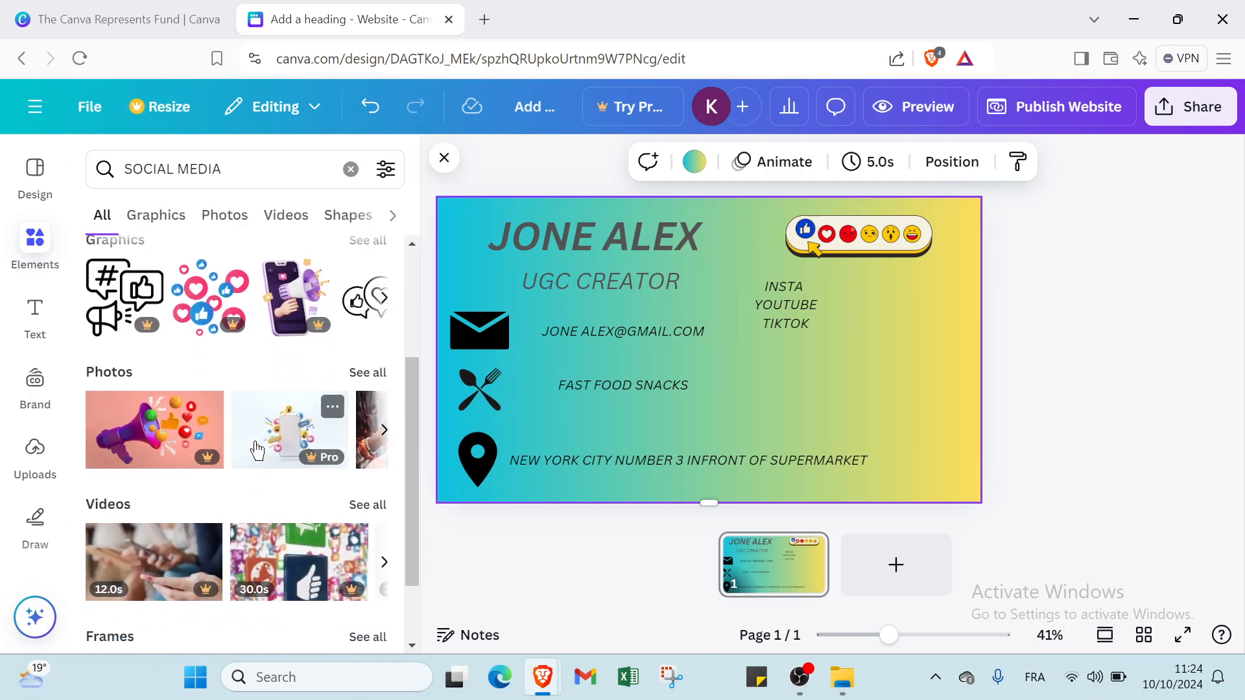
scroll(259, 445, "up", 4)
left_click(176, 217)
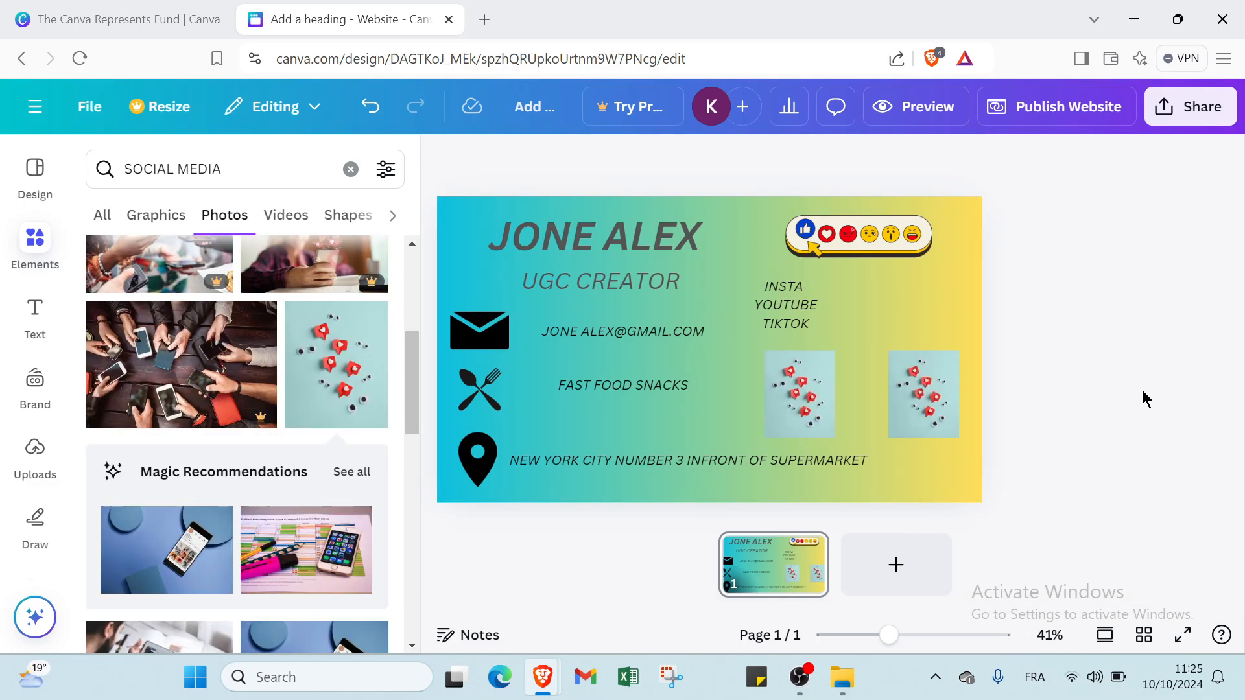
left_click(10, 190)
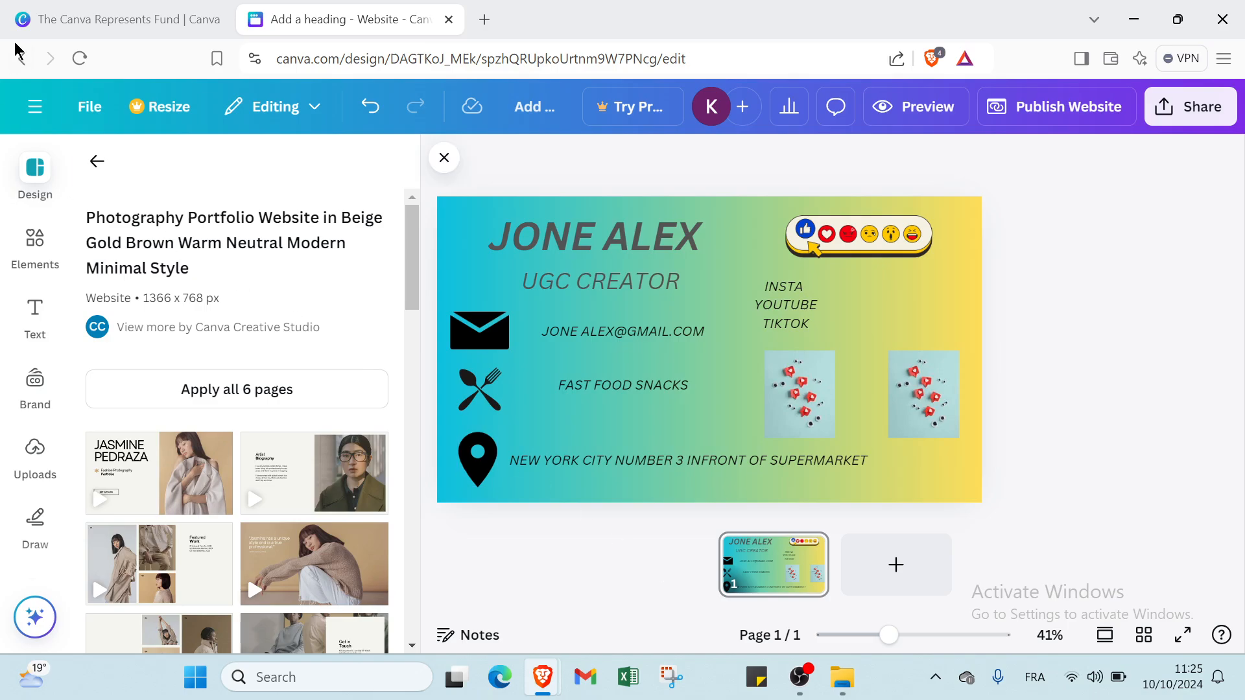
- Return to the Canva home page, then switch to The Canva Represents Fund browser tab
left_click(40, 111)
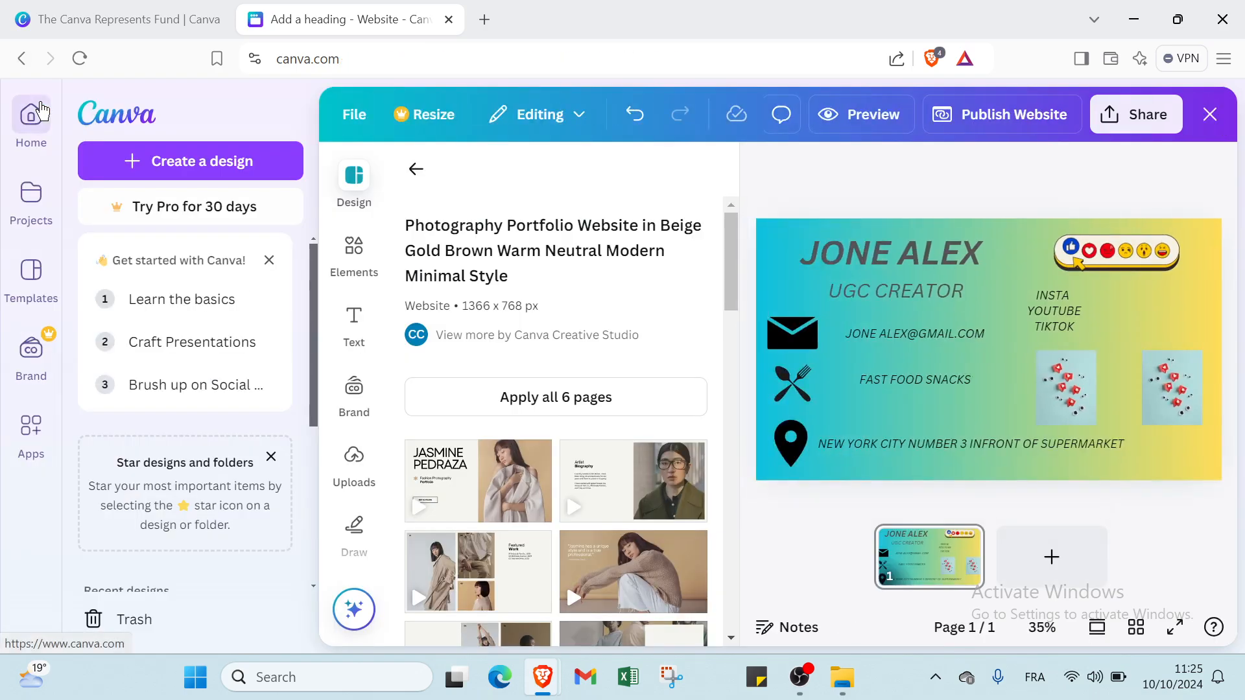
left_click(42, 110)
left_click(103, 25)
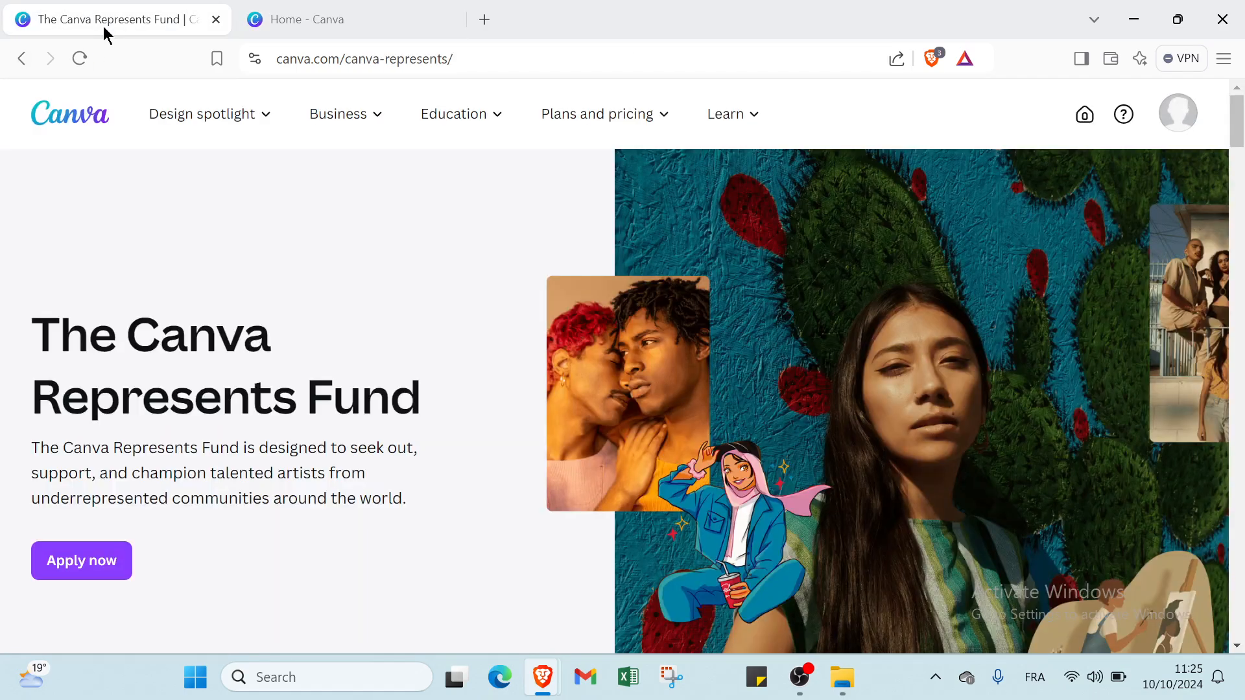